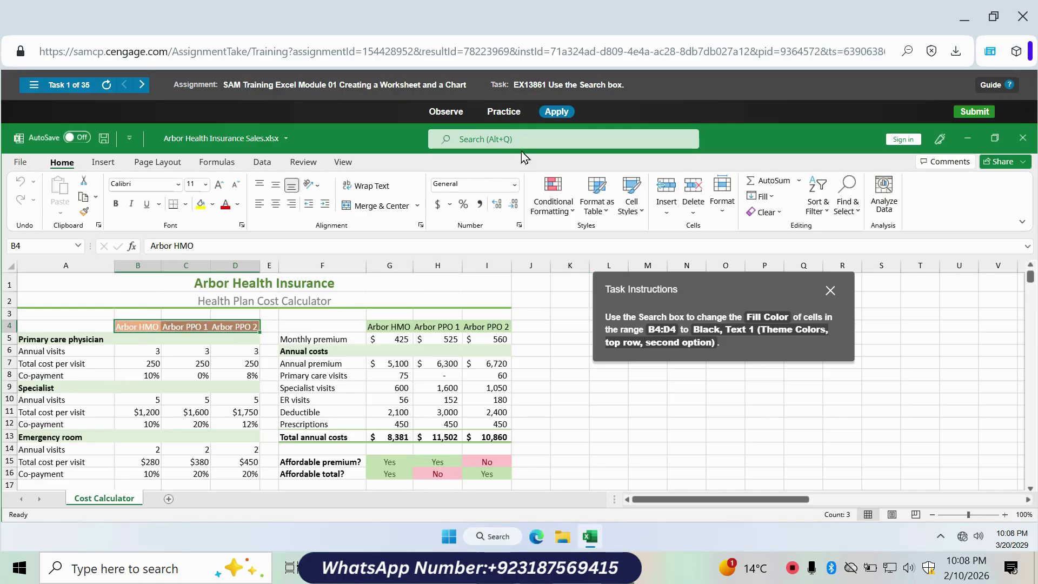
Use the Search box to find Fill Color and apply Black, Text 1 to the range B4:D4.
click(518, 142)
text(F)
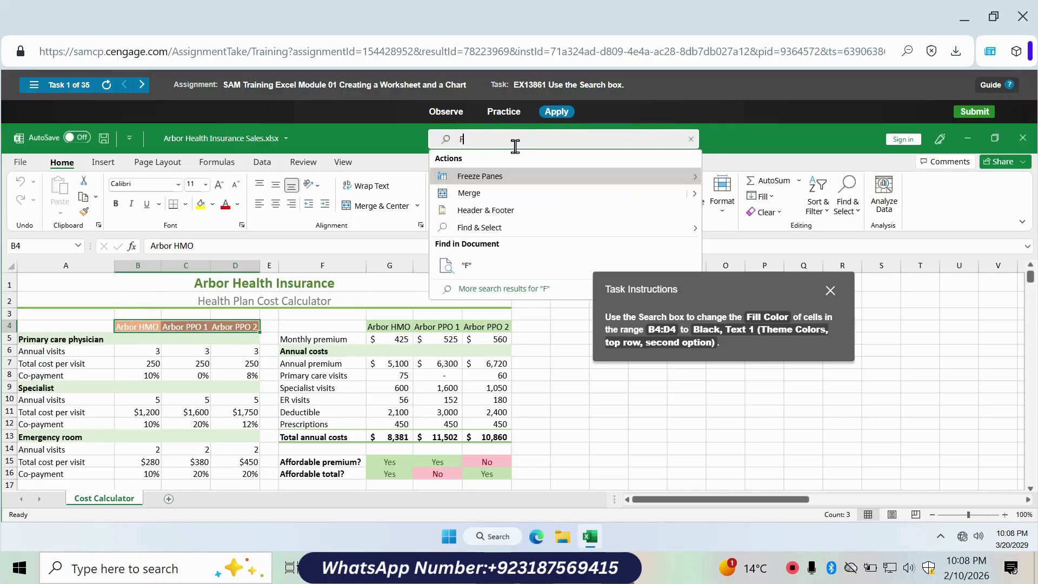
text(ill)
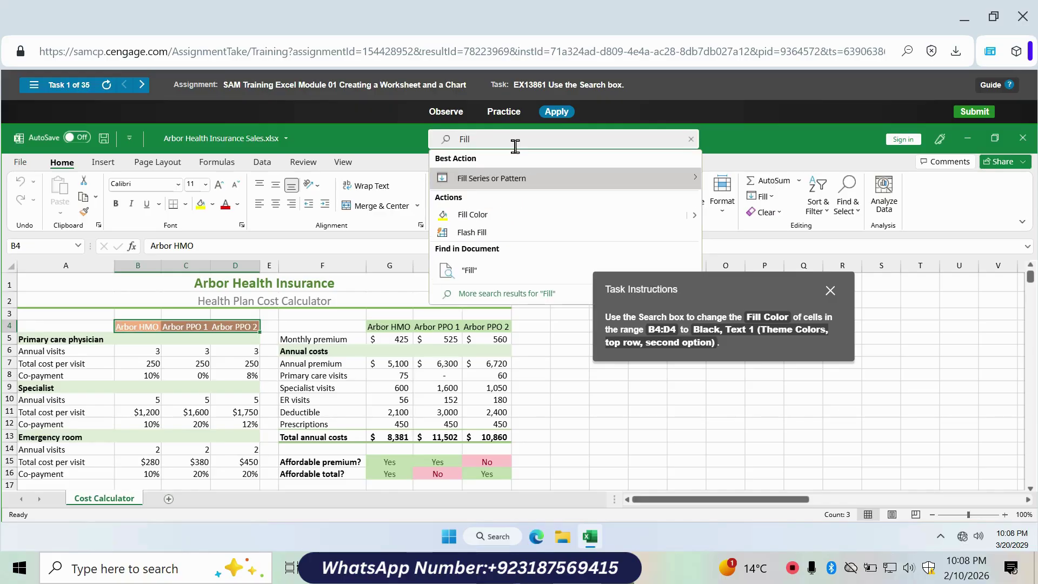
mouse_move(701, 220)
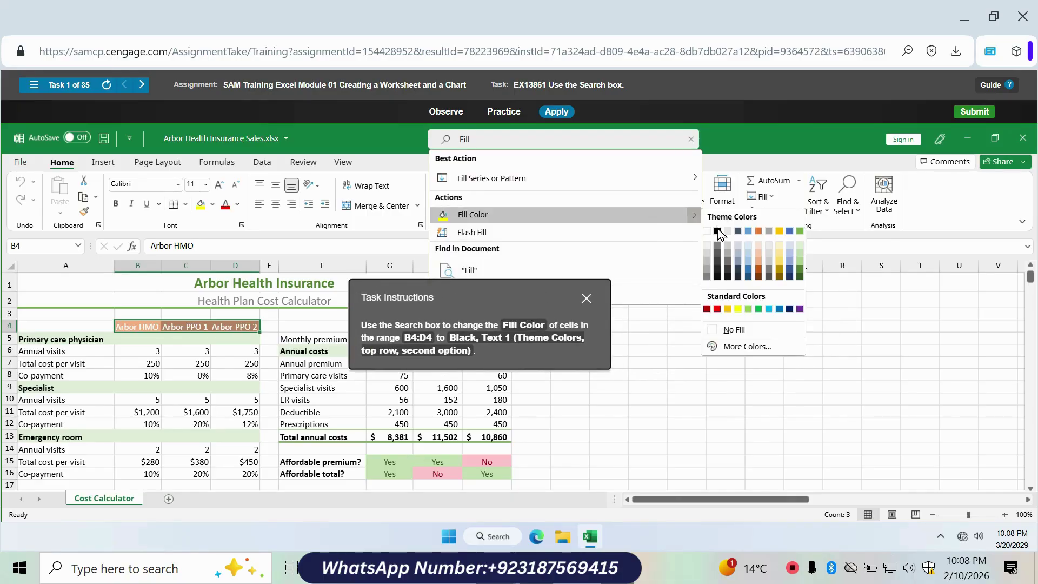
click(717, 231)
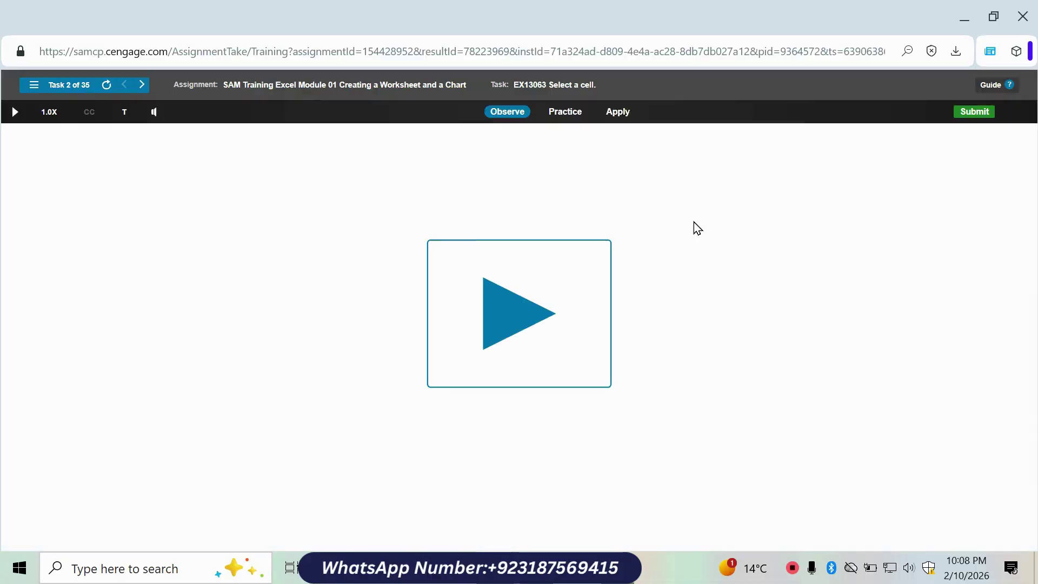
Open the Apply exercise of task 2 and select cell E6.
click(621, 110)
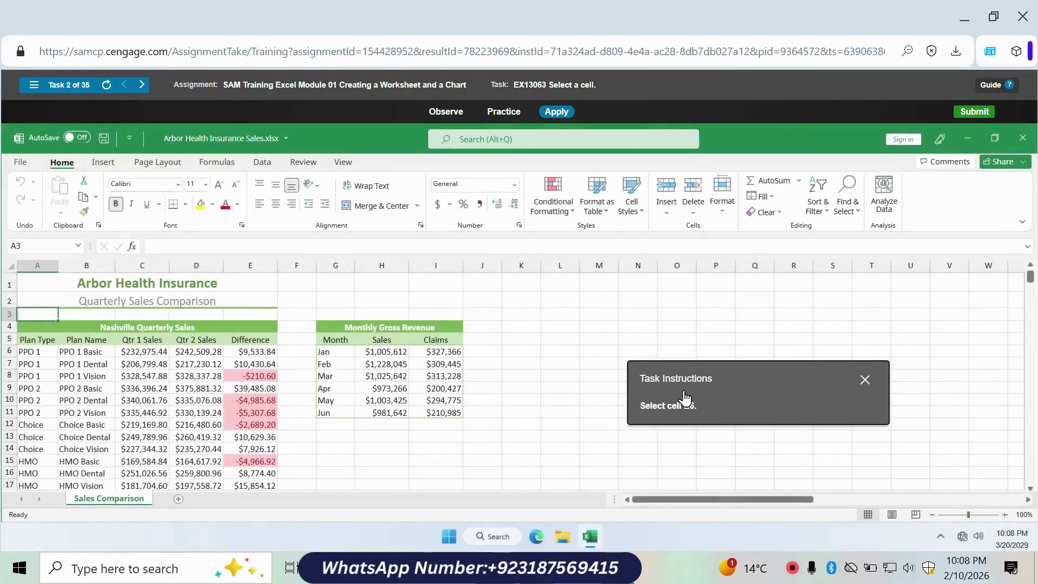
click(244, 348)
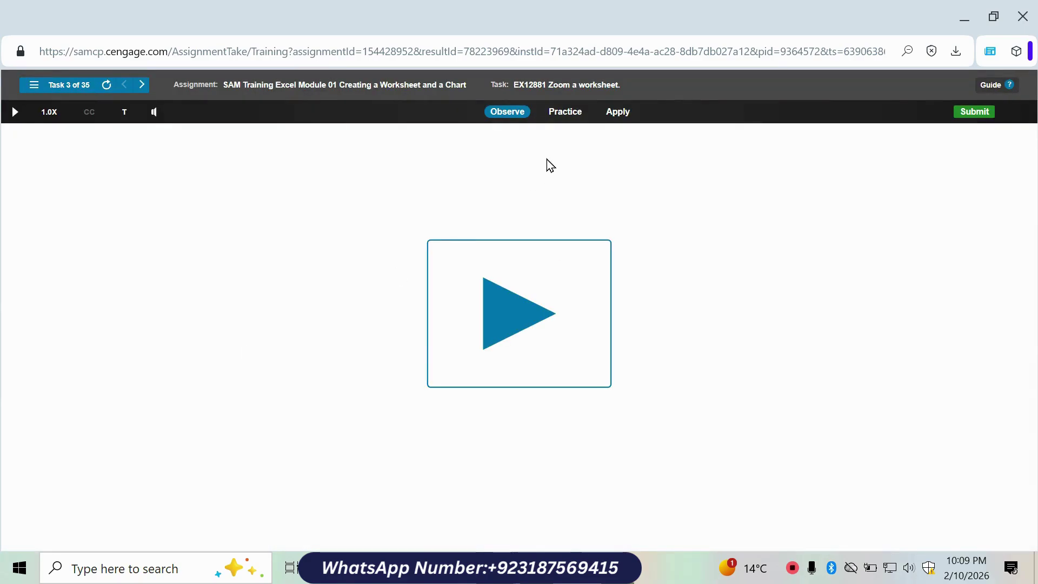
Open the Apply exercise of task 3 and set the worksheet's zoom level to 100%.
click(622, 110)
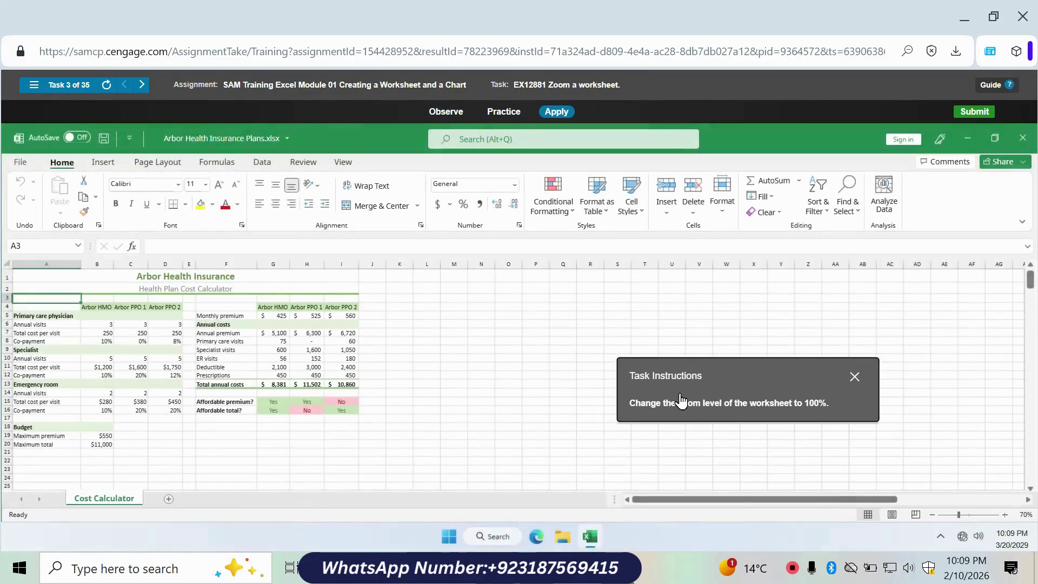
click(342, 162)
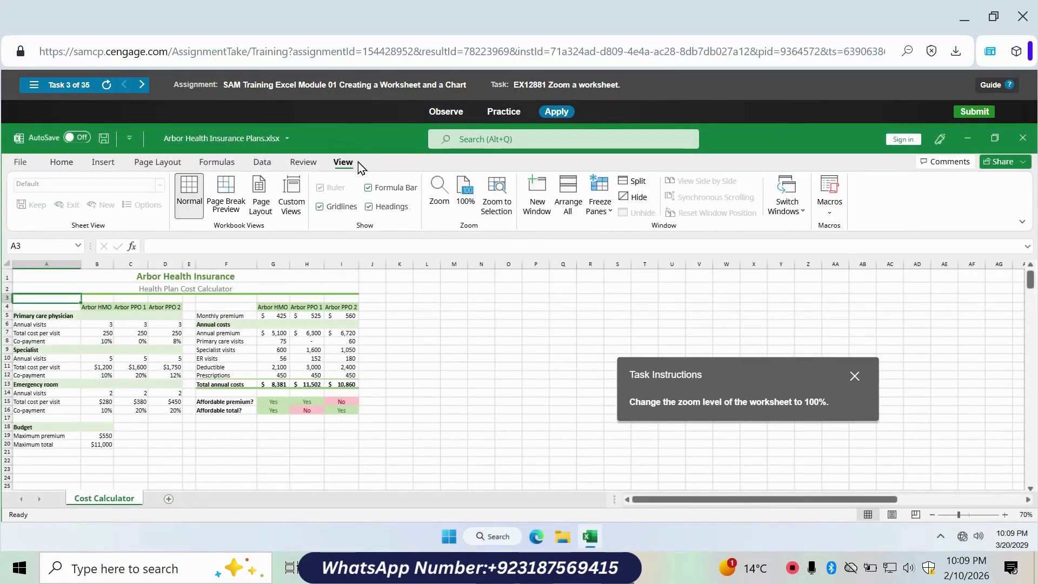
click(465, 193)
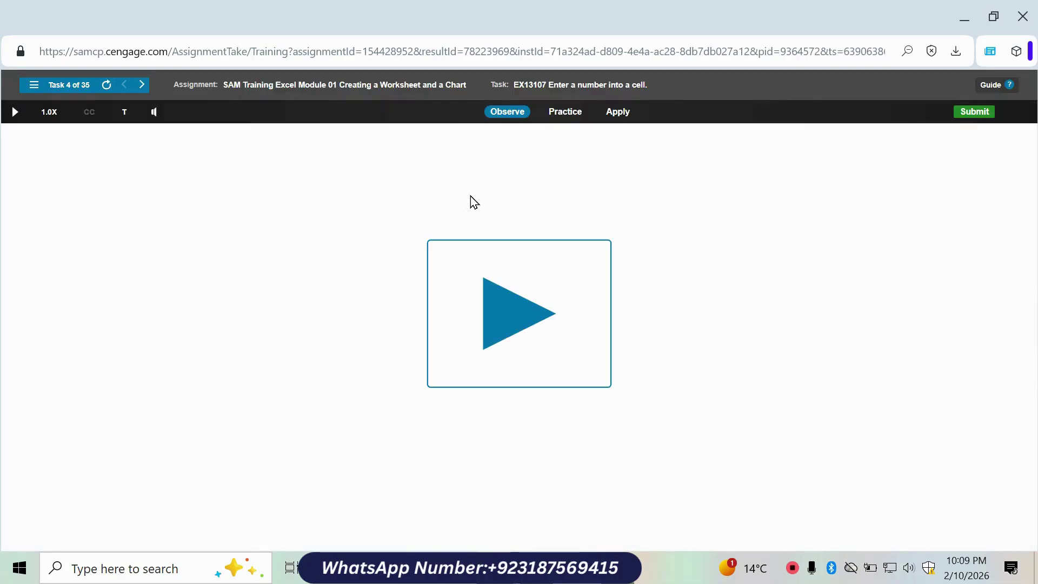
Open the Apply exercise of task 4 and enter the number 3 in cell D6.
click(618, 111)
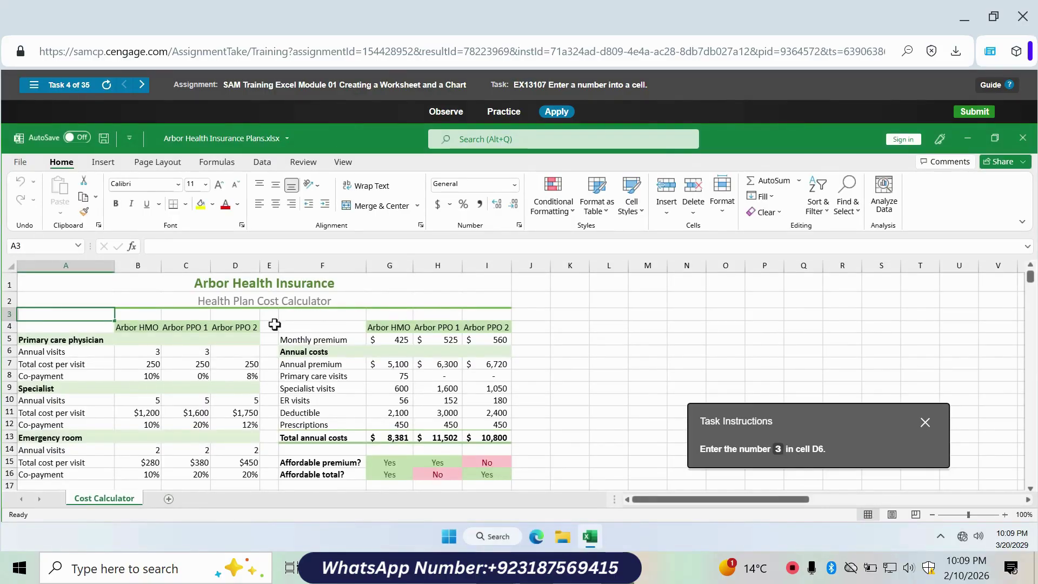
click(229, 352)
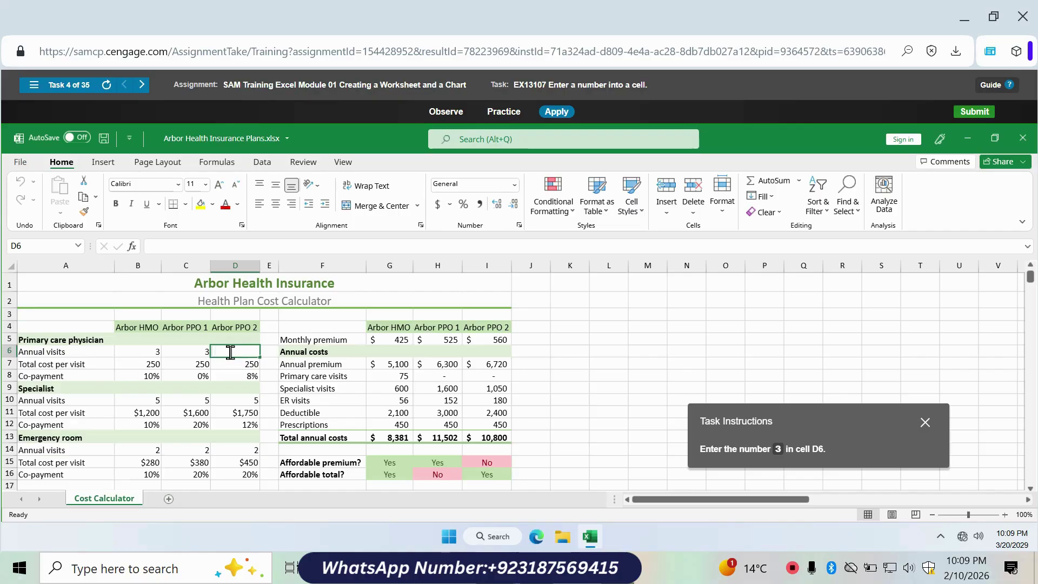
text(3)
key(Return)
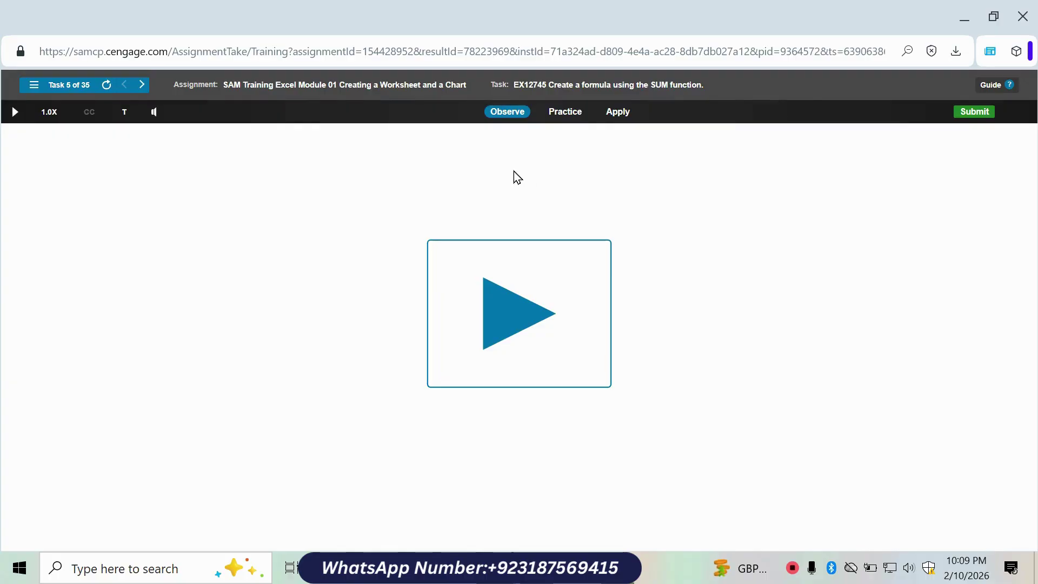
Open the Apply exercise of task 5 and total the range G7:G12 in cell G13 with a SUM formula.
click(617, 113)
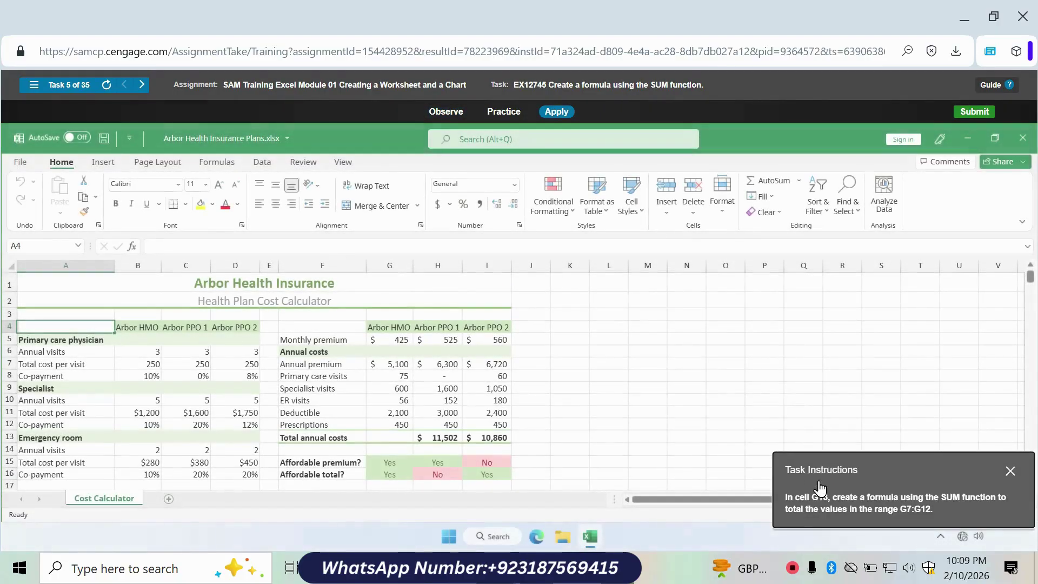
click(385, 439)
text(=sum)
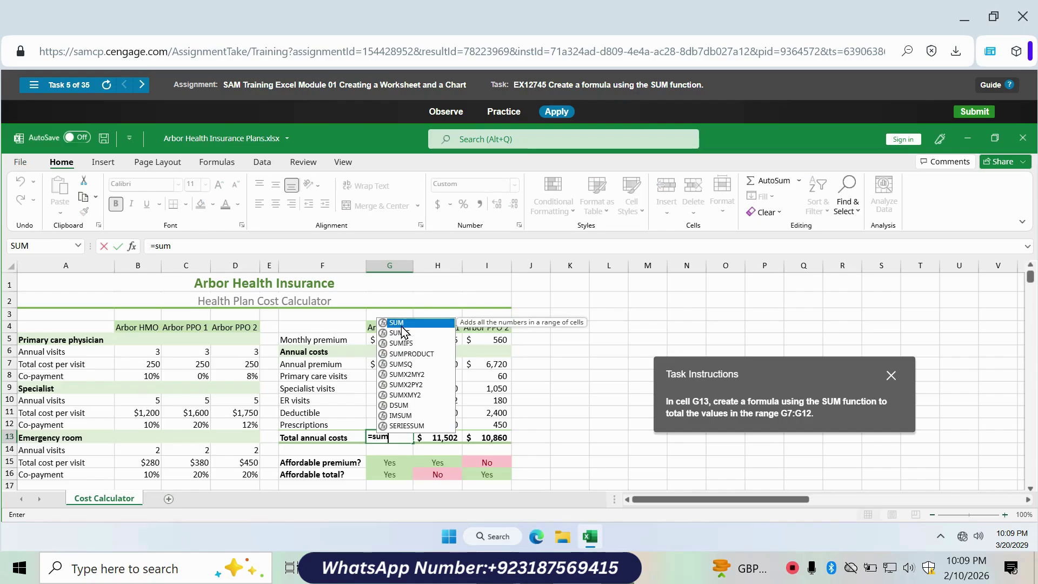
double_click(400, 323)
drag(395, 362, 395, 424)
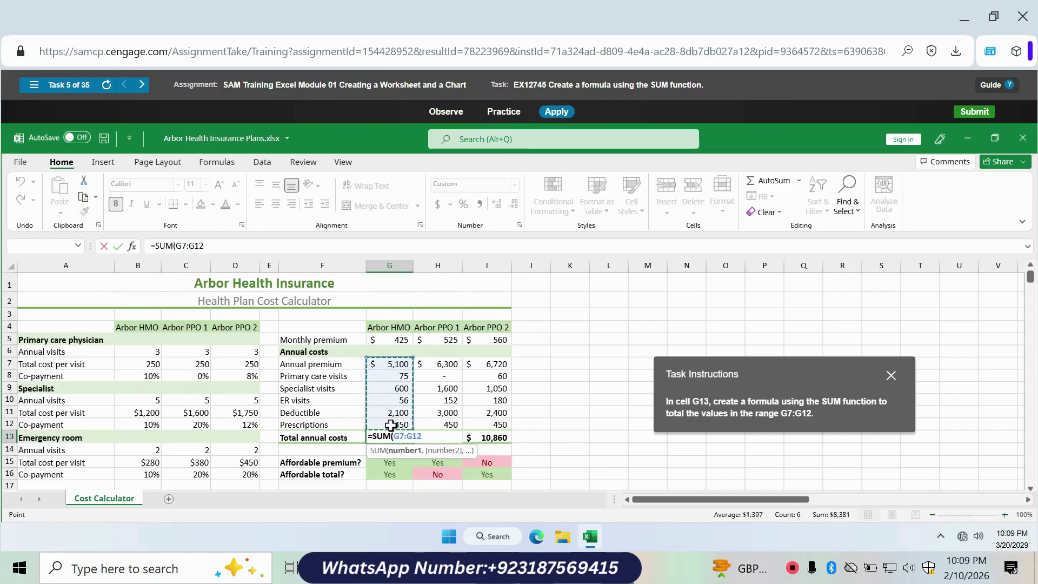
key(Return)
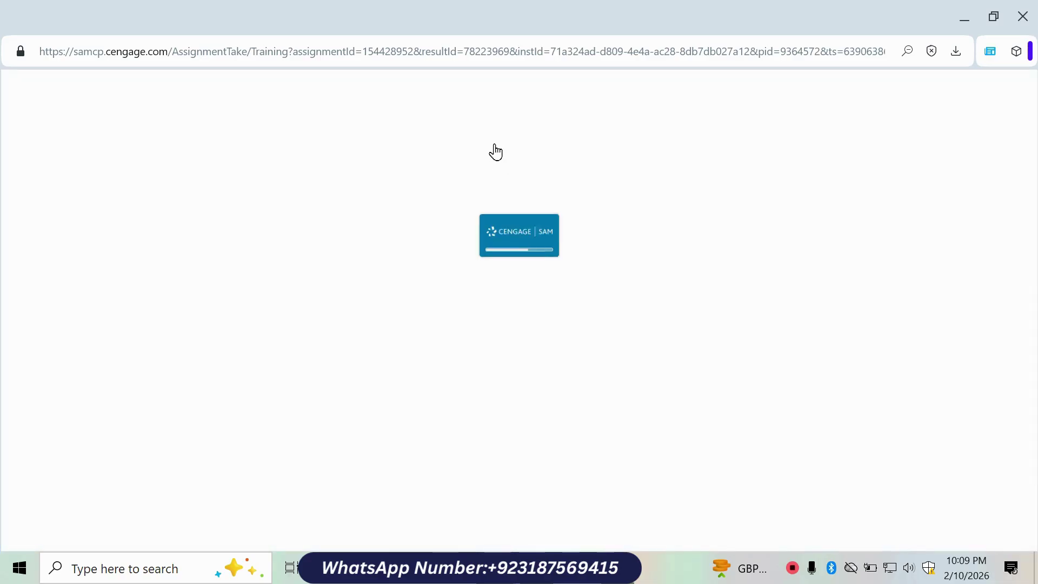
Open the Apply exercise of task 6 and fill the formula in cell B6 across to C6 and D6.
click(618, 112)
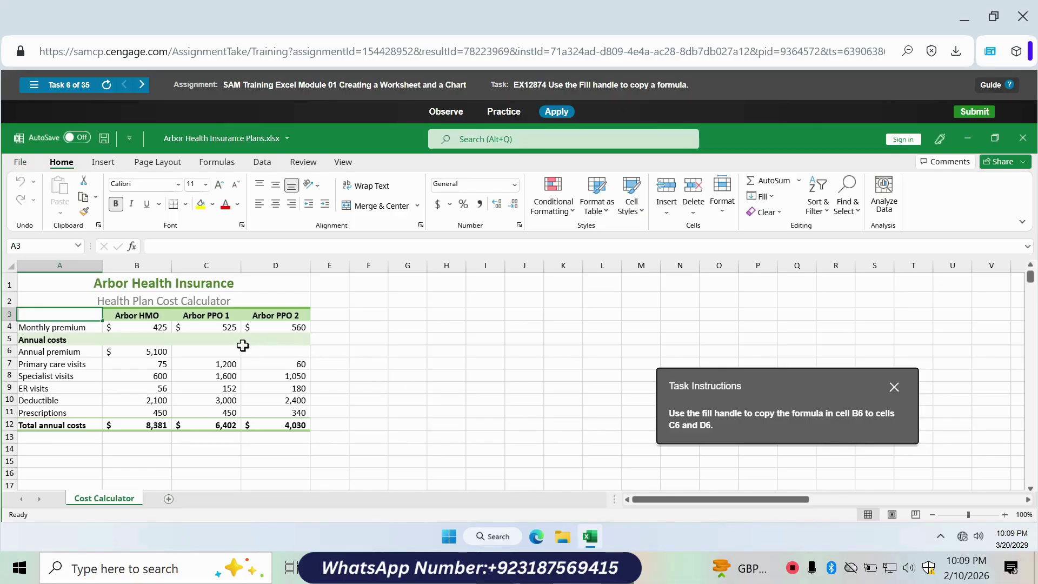
click(140, 351)
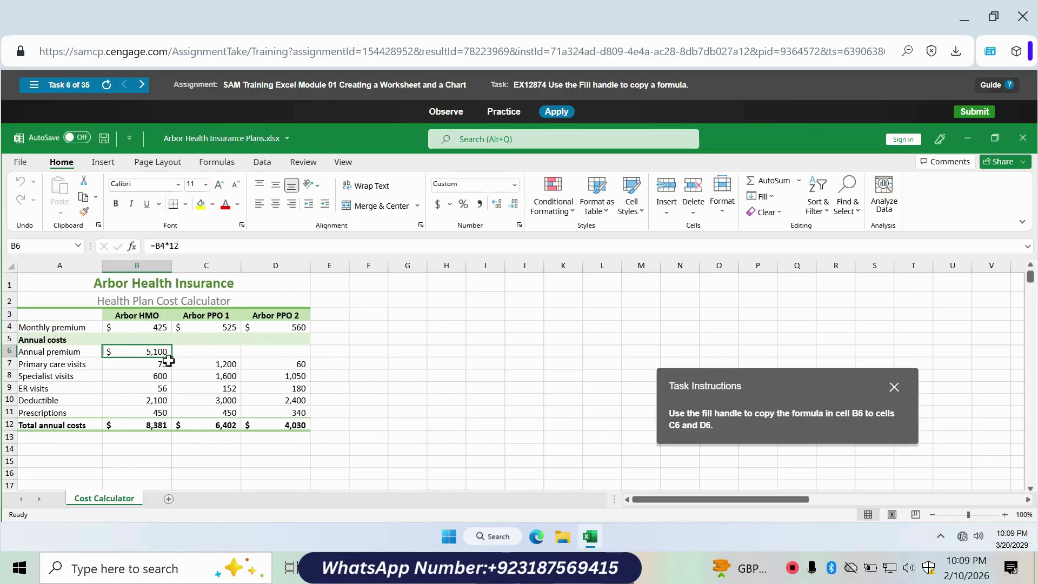
drag(172, 356, 307, 363)
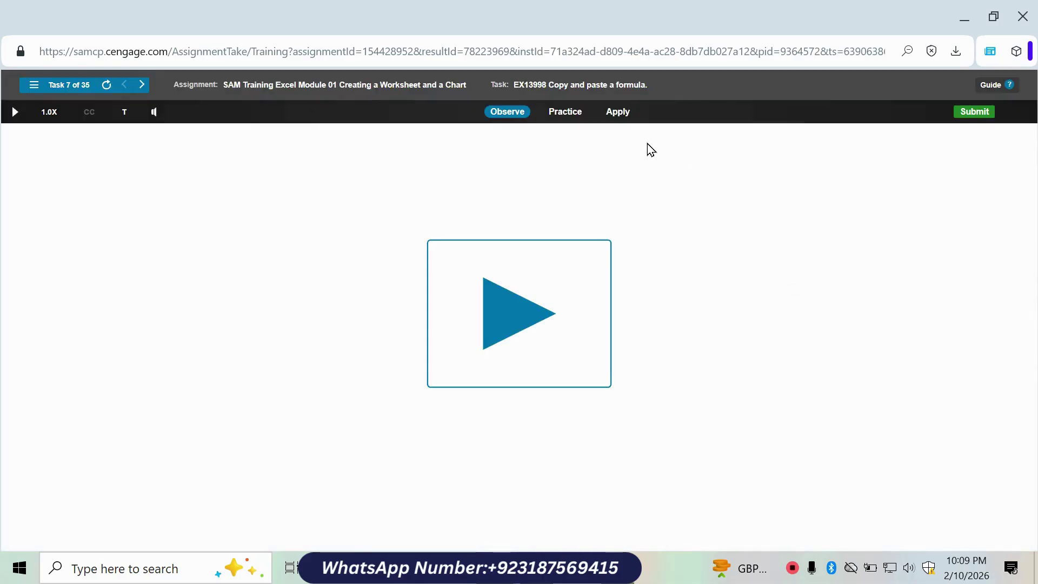
Copy the formula in cell H5 into H6 in task 7's Apply exercise, and open the Apply exercise of task 8.
click(619, 112)
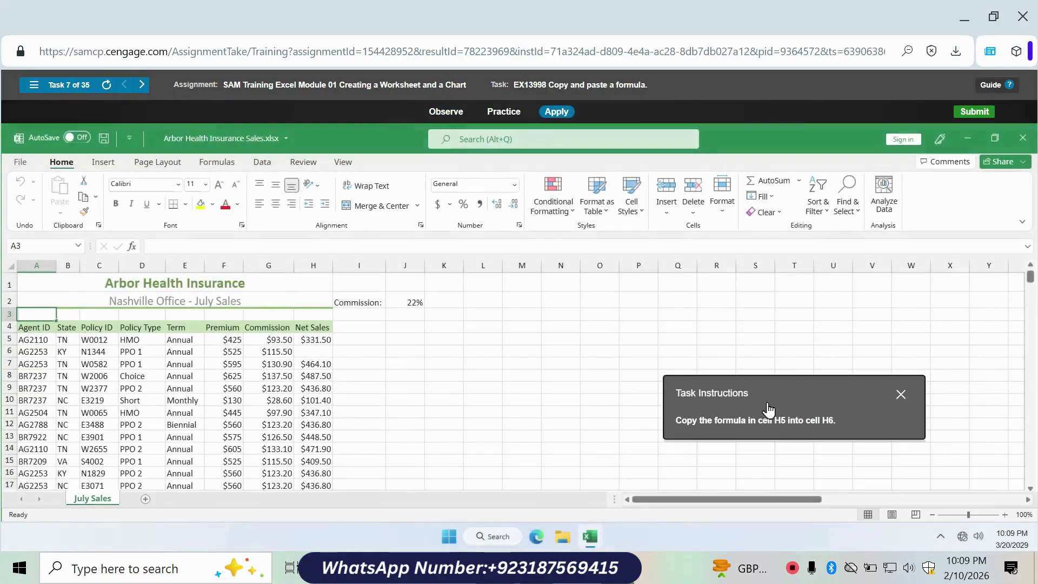
click(323, 340)
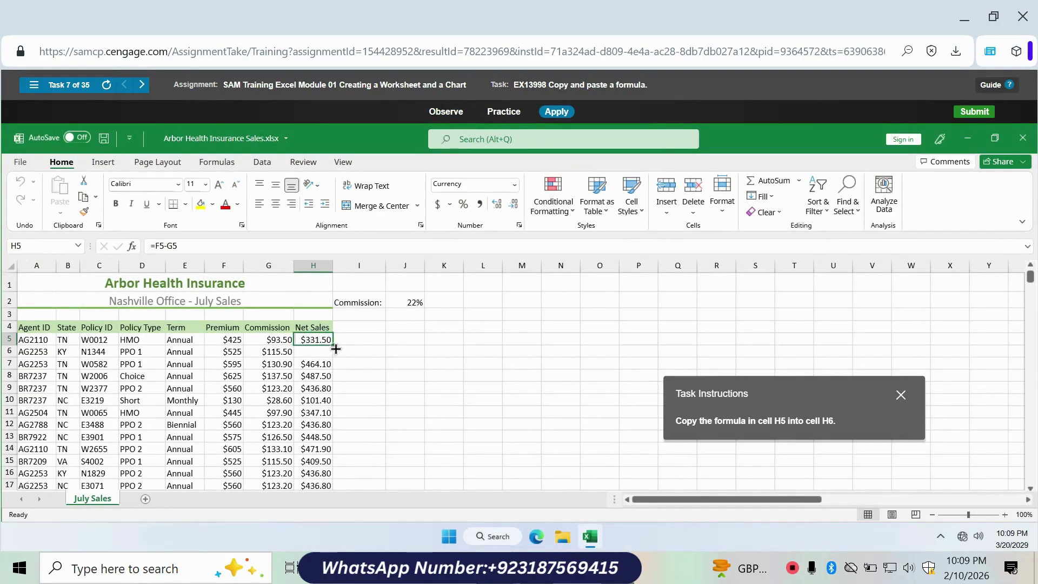
drag(332, 346, 333, 354)
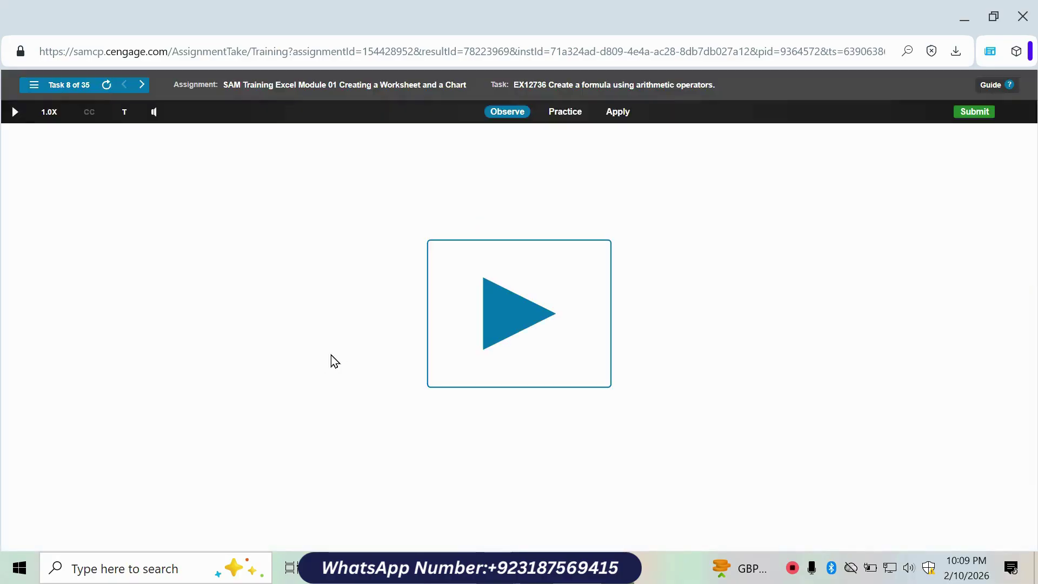
click(627, 111)
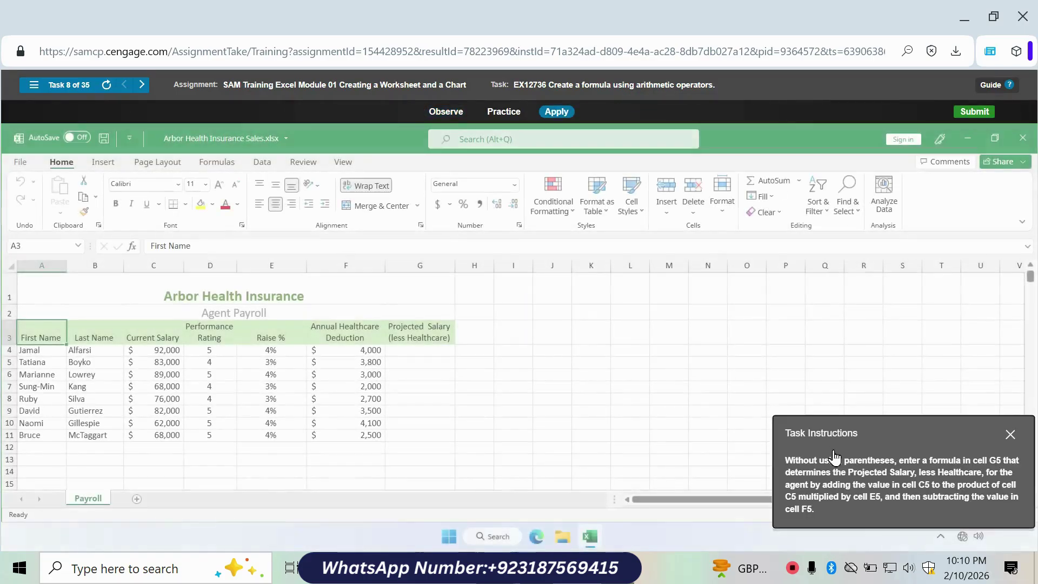
click(406, 351)
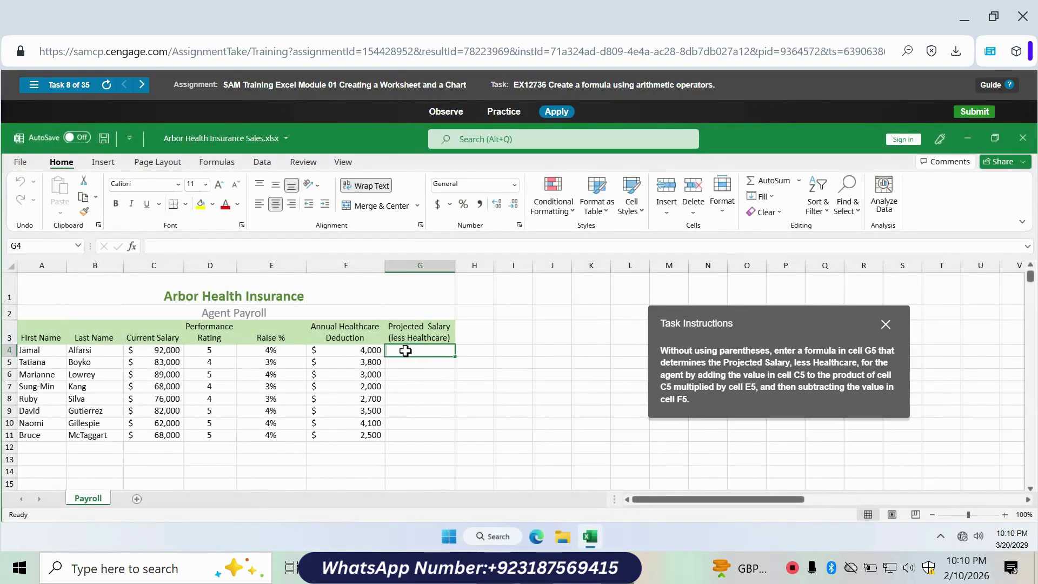
text(=)
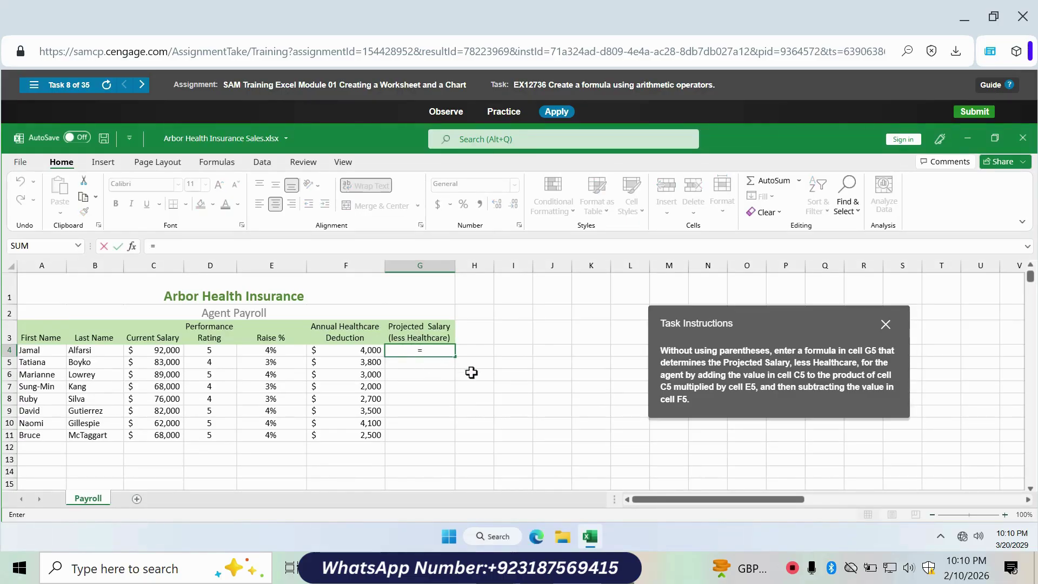
key(Escape)
Enter the formula =C5+C5*E5-F5 in cell G5 to calculate the Projected Salary less Healthcare.
click(430, 363)
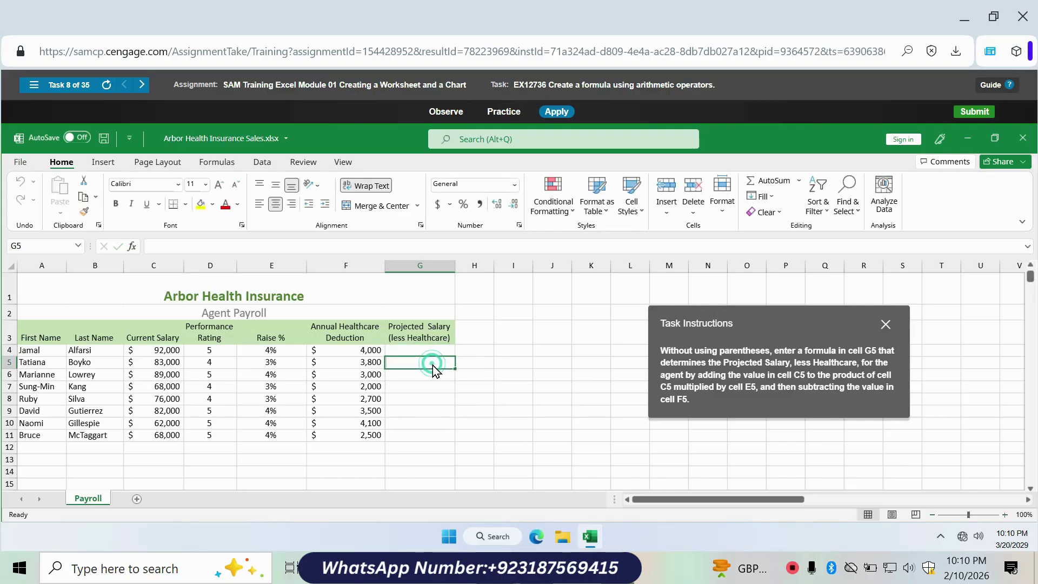
text(=)
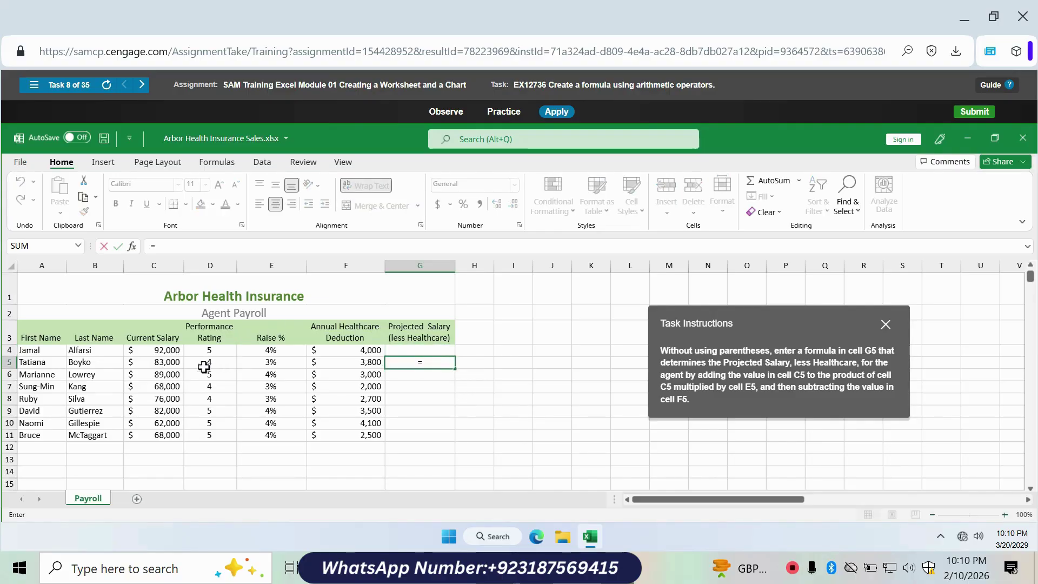
click(162, 362)
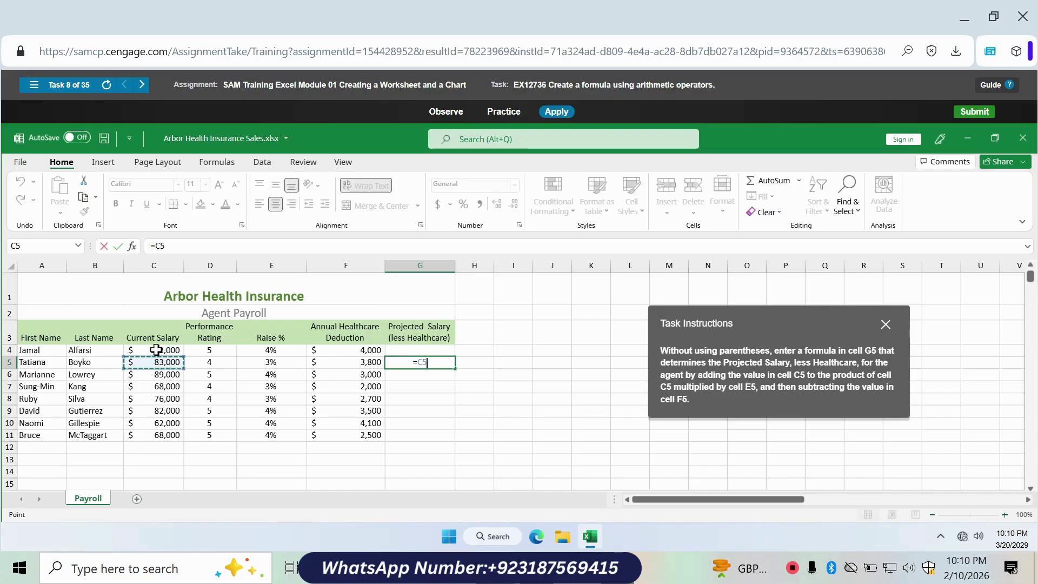
text(+)
click(154, 362)
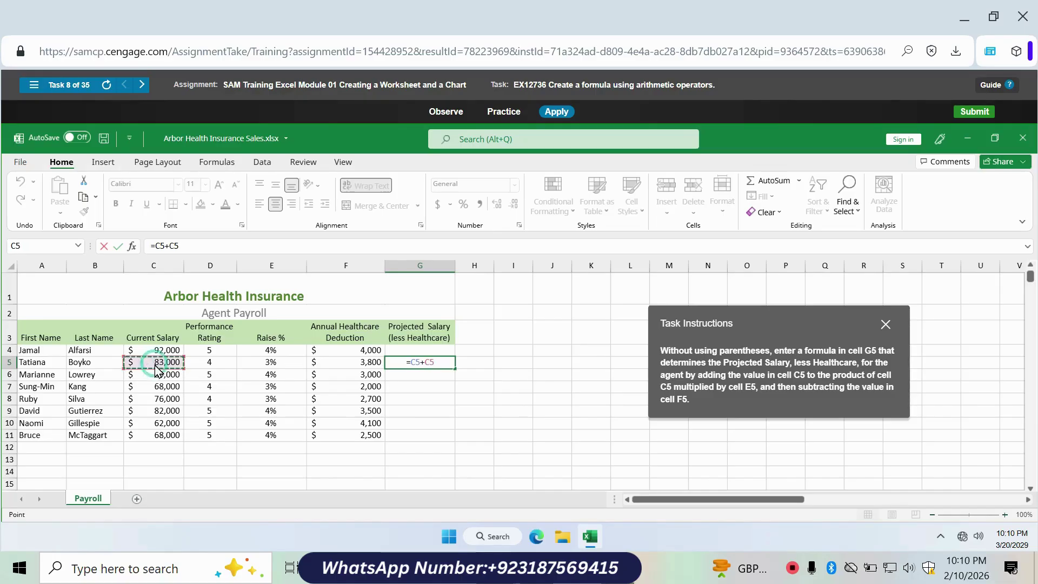
text(*)
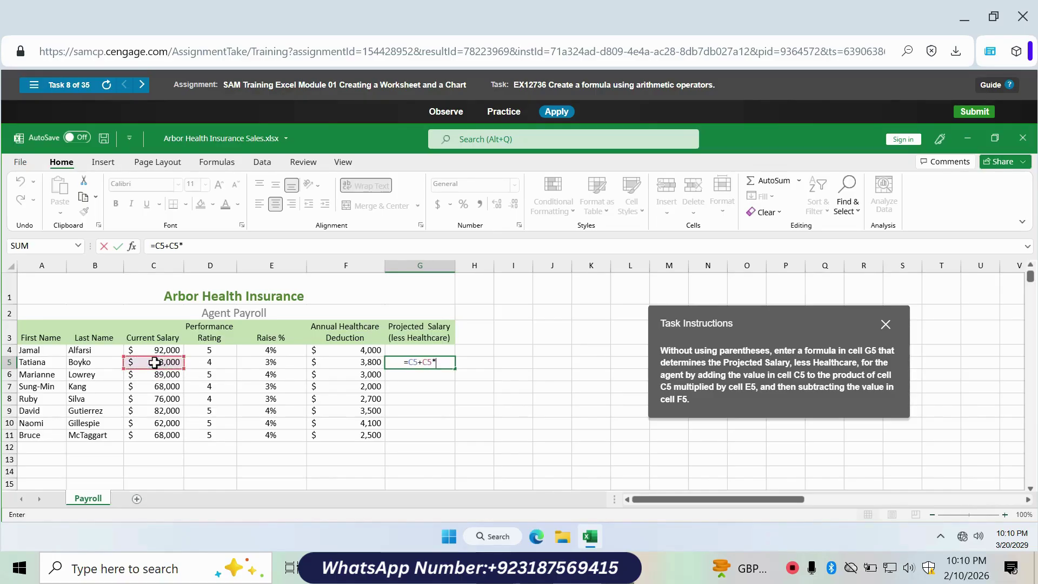
click(271, 362)
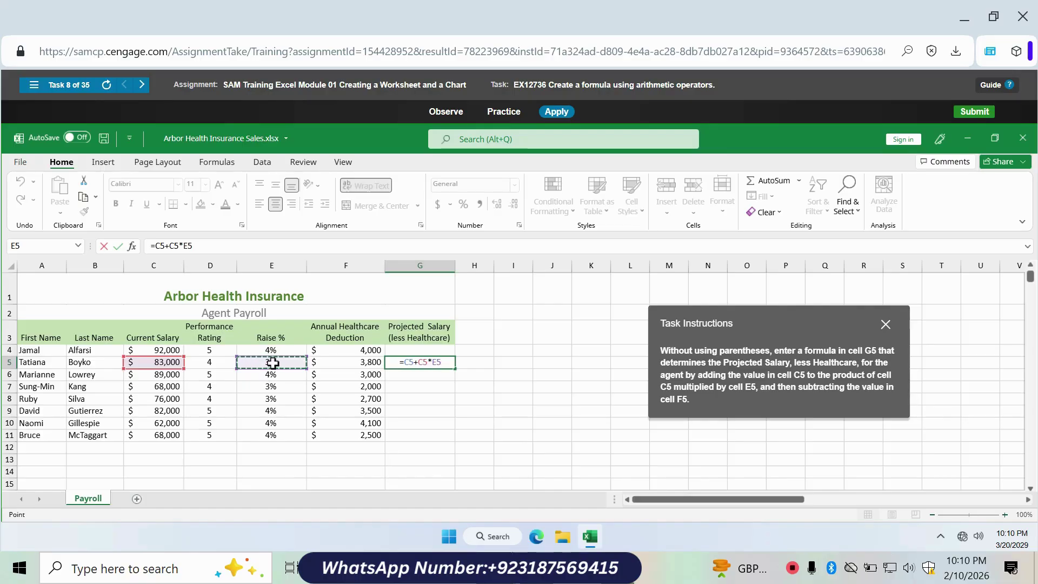
text(-)
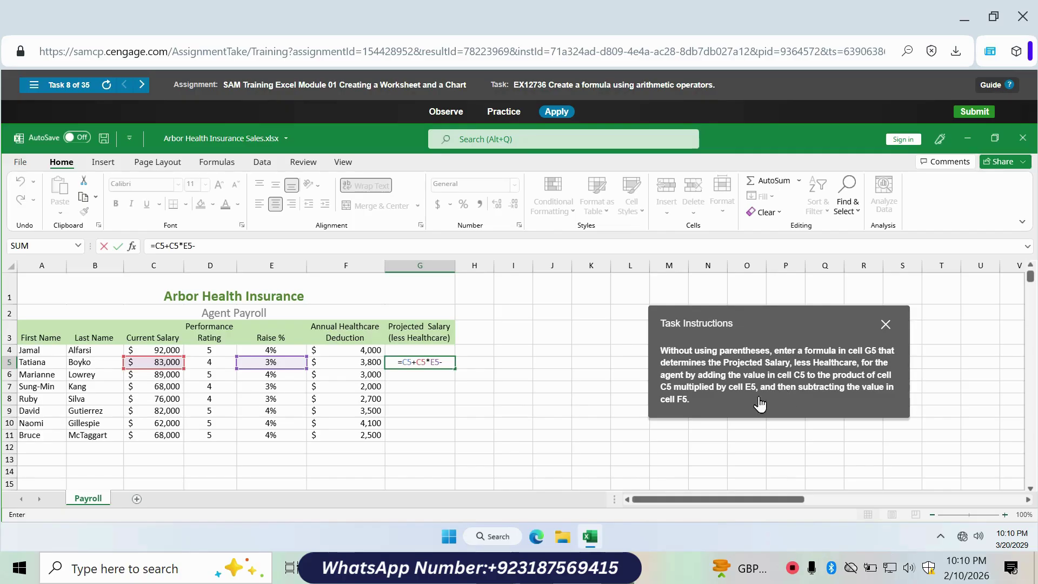
click(351, 362)
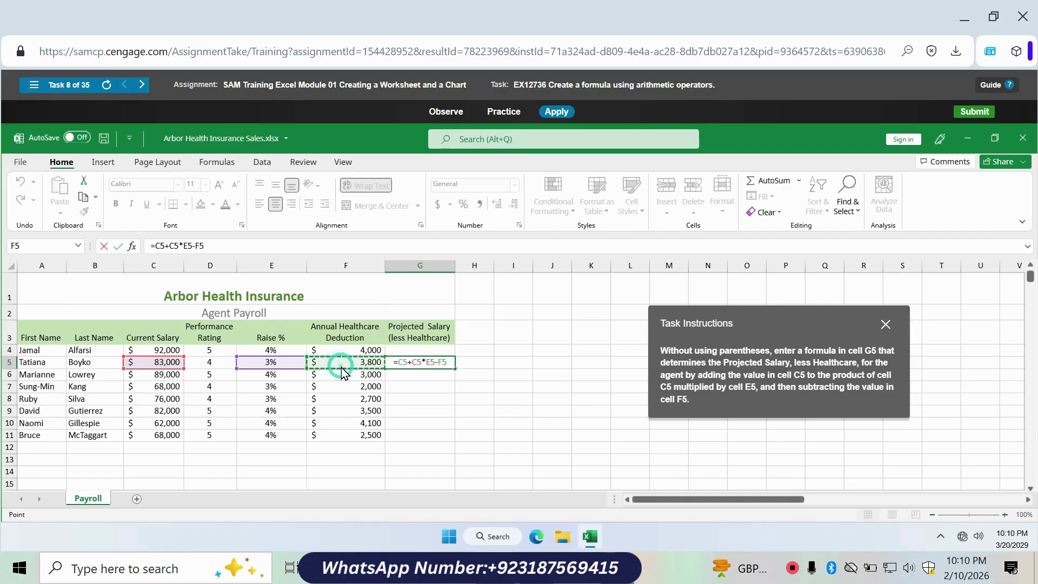
key(Return)
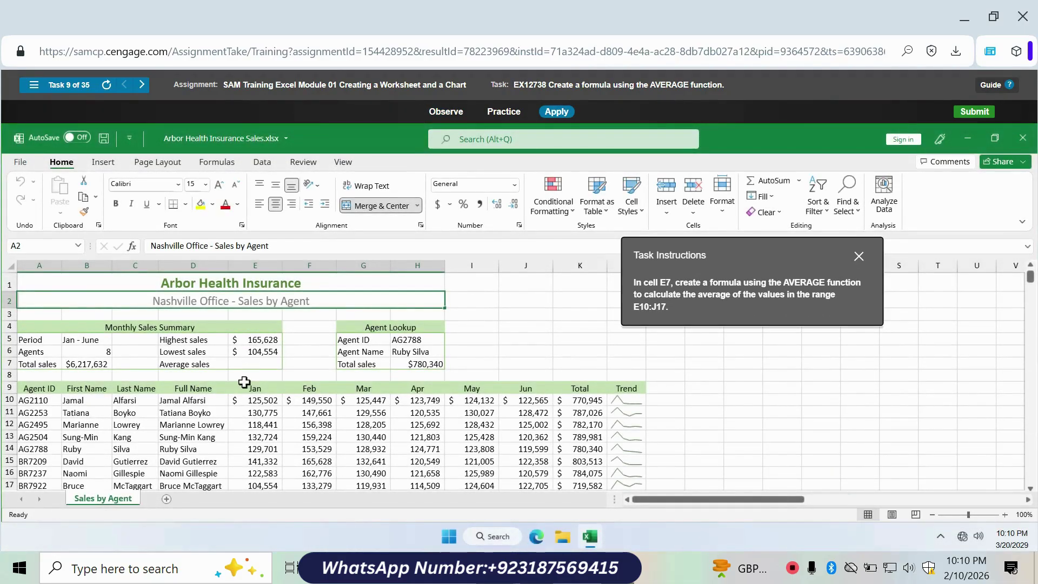
Enter a formula in cell E7 that uses the AVERAGE function on the range E10:J17.
click(254, 367)
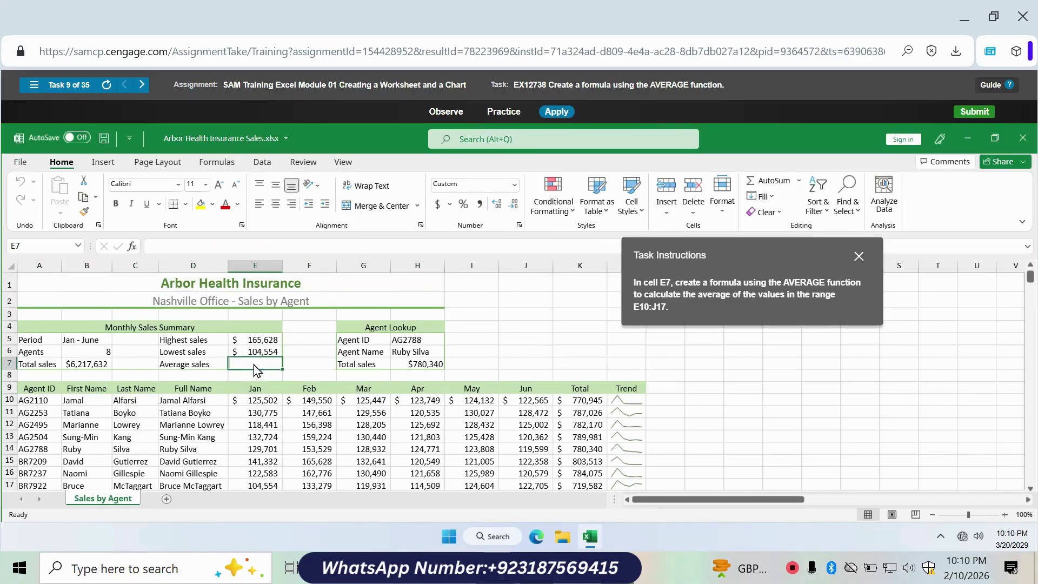
text(=av)
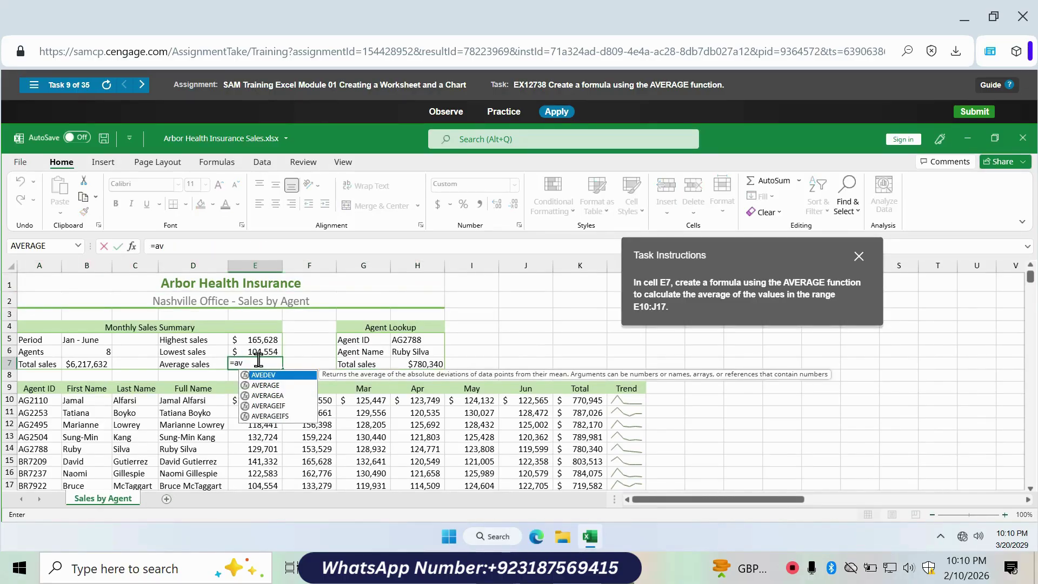
double_click(266, 384)
click(132, 245)
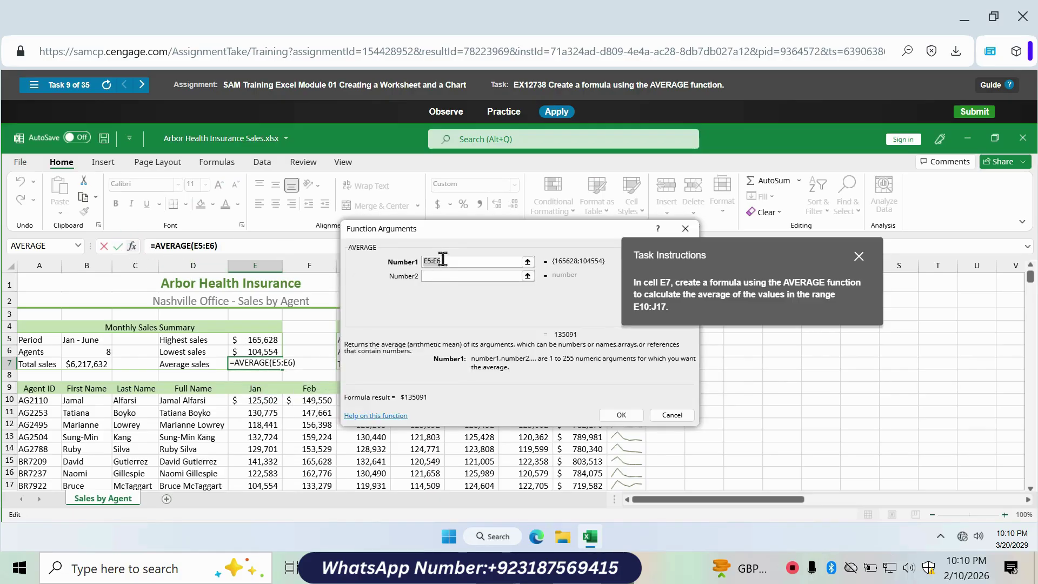
key(BackSpace)
text(E1)
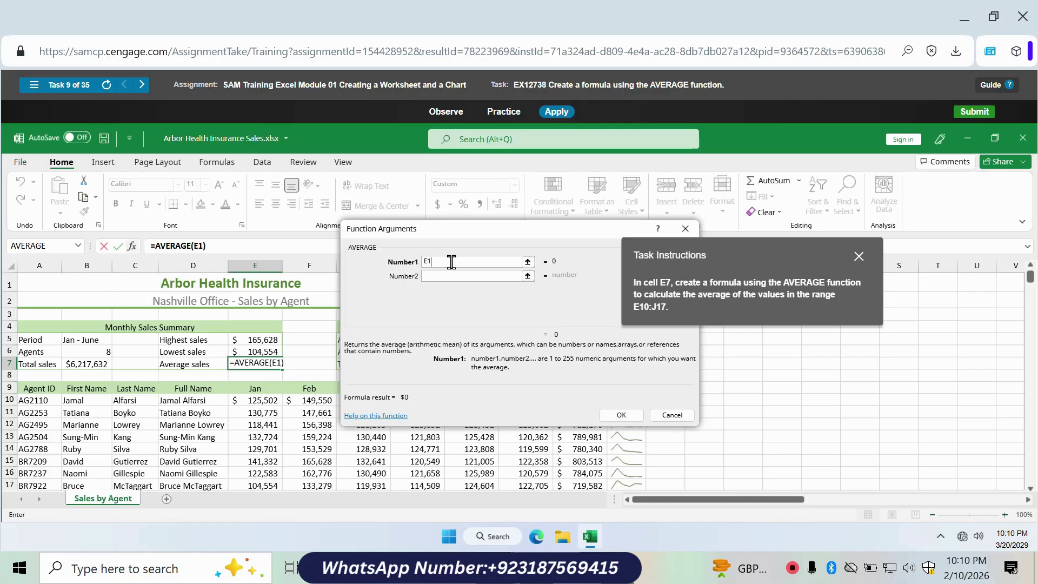
text(0:J17)
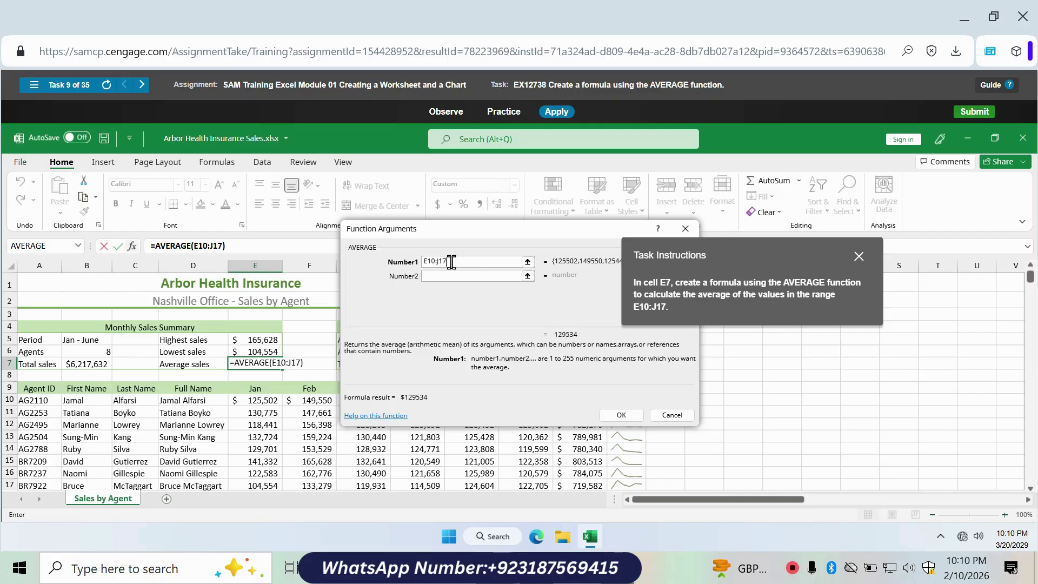
click(623, 414)
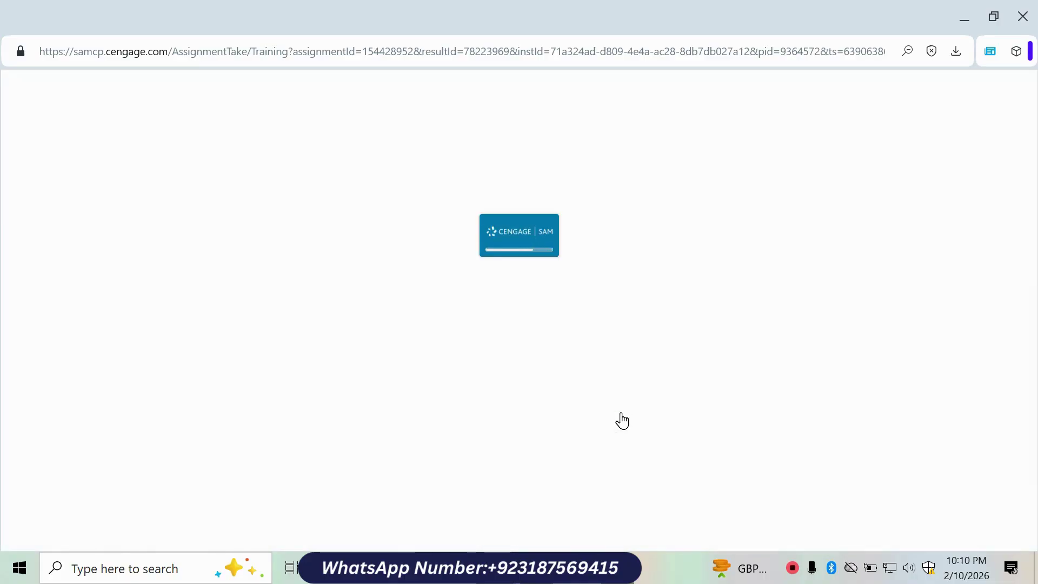
Open the Apply exercise of task 10 and calculate the maximum of B5:D5 in cell G8 with the MAX function.
click(619, 113)
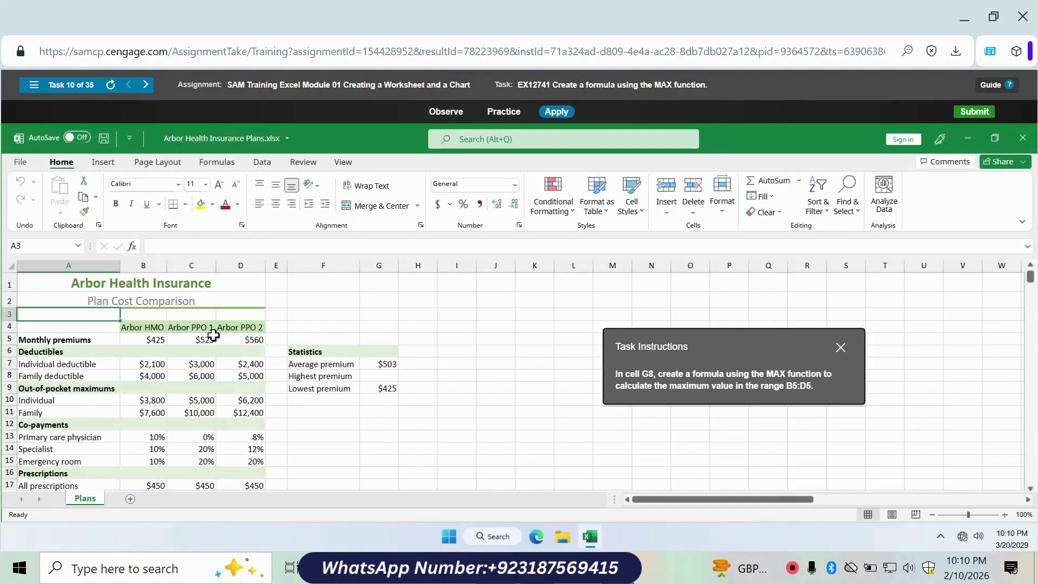
click(377, 377)
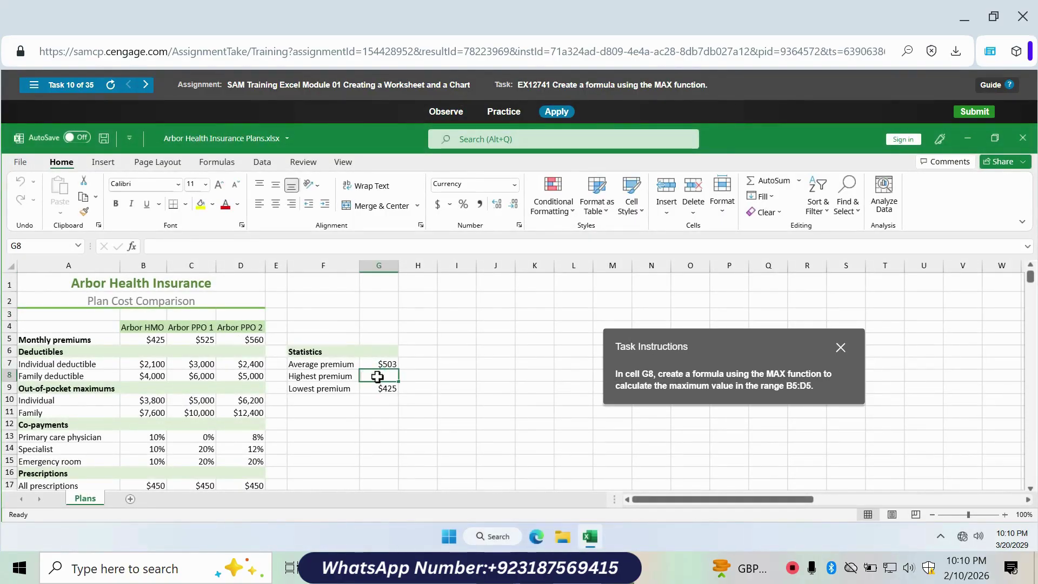
text(=)
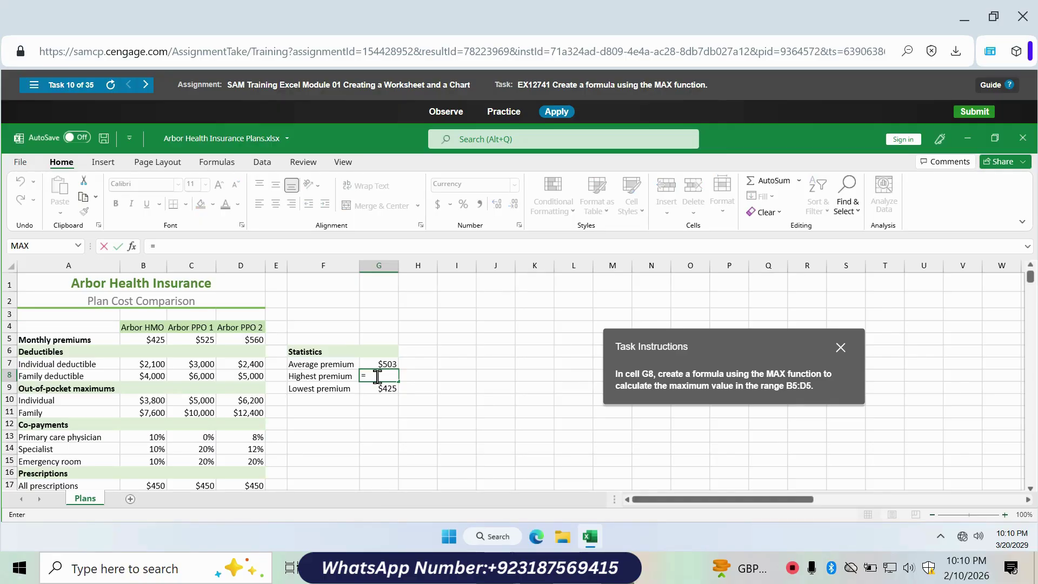
text(MAX)
click(388, 389)
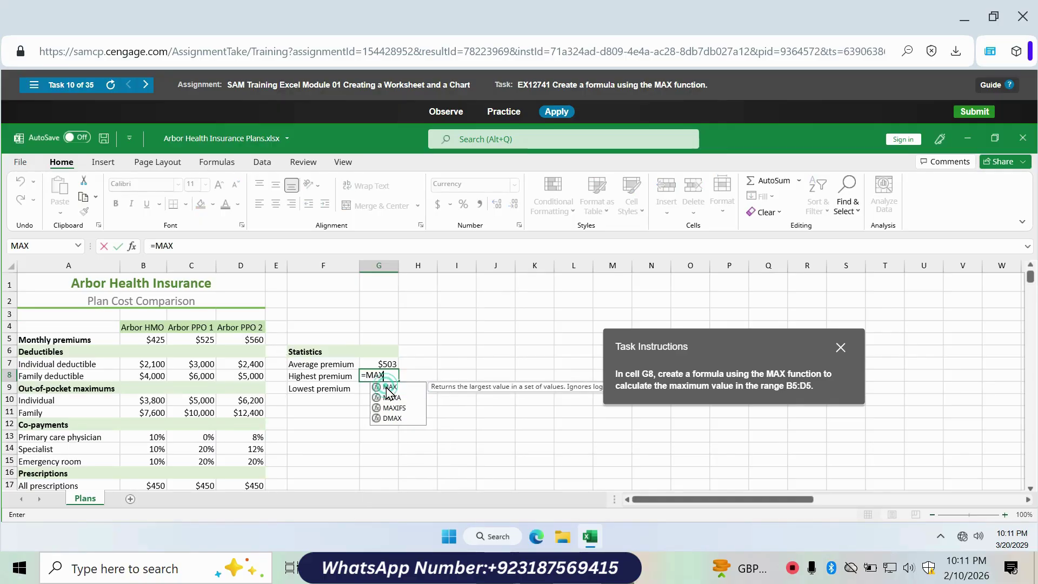
click(132, 246)
key(BackSpace)
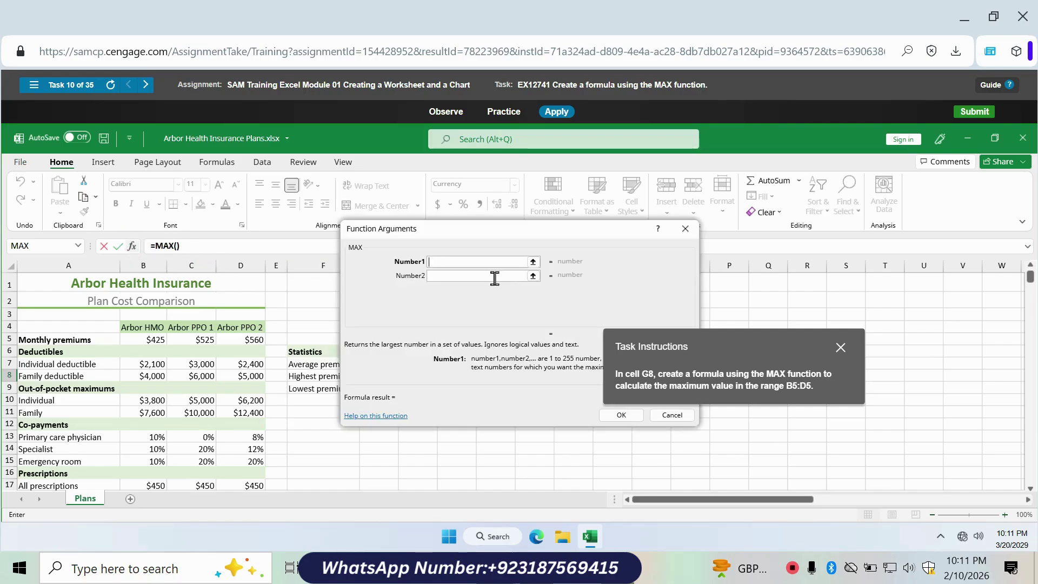
text(B5:D5)
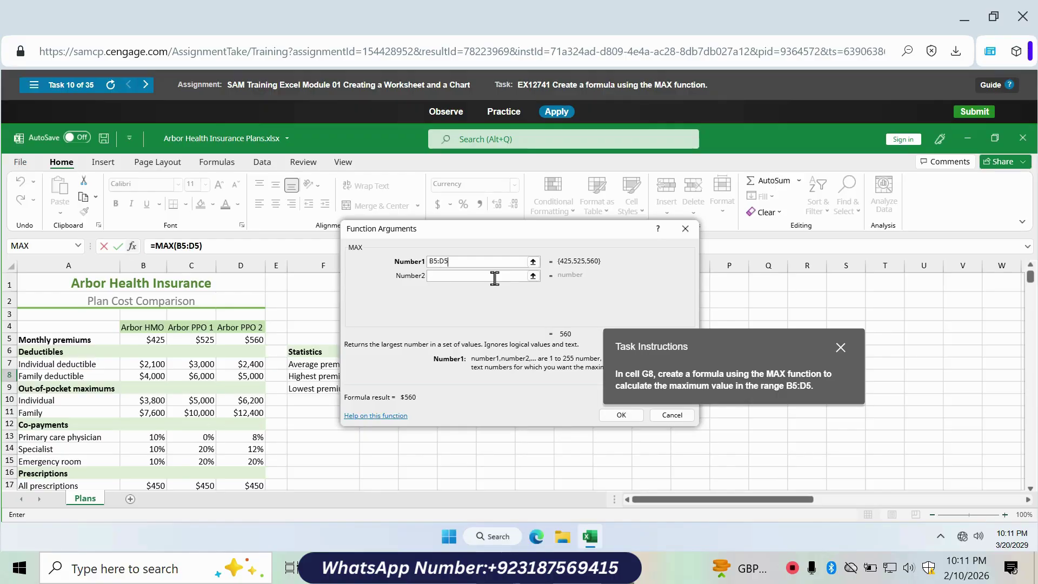
click(623, 417)
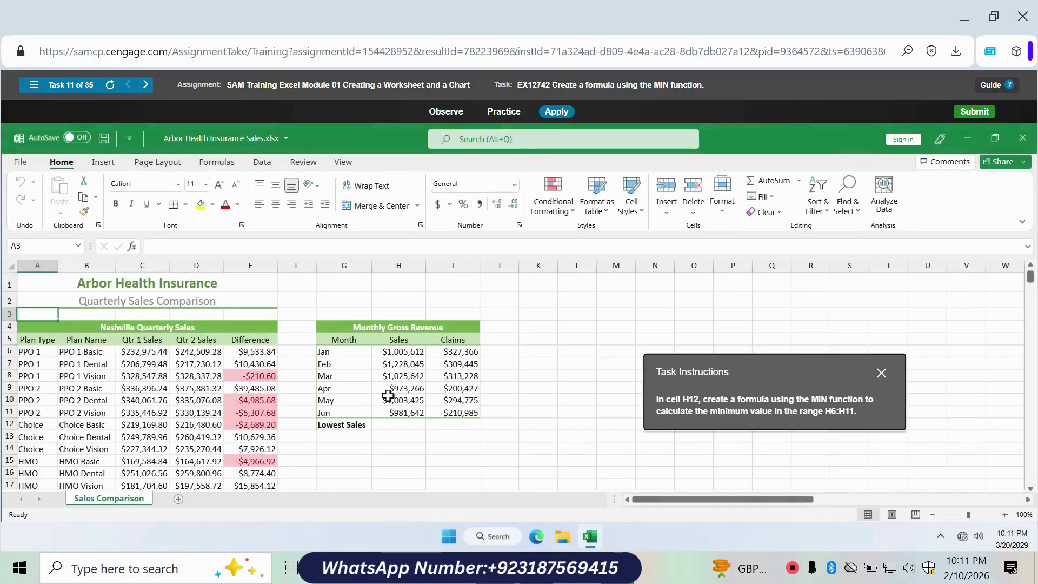
Calculate the lowest sales of the range H6:H11 in cell H12 with the MIN function.
click(396, 427)
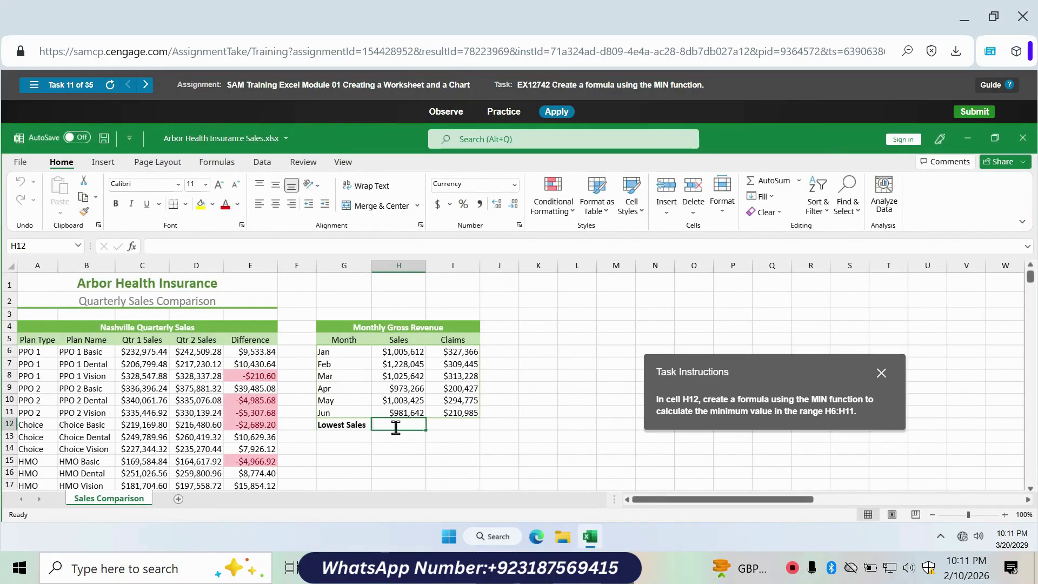
text(=MIN)
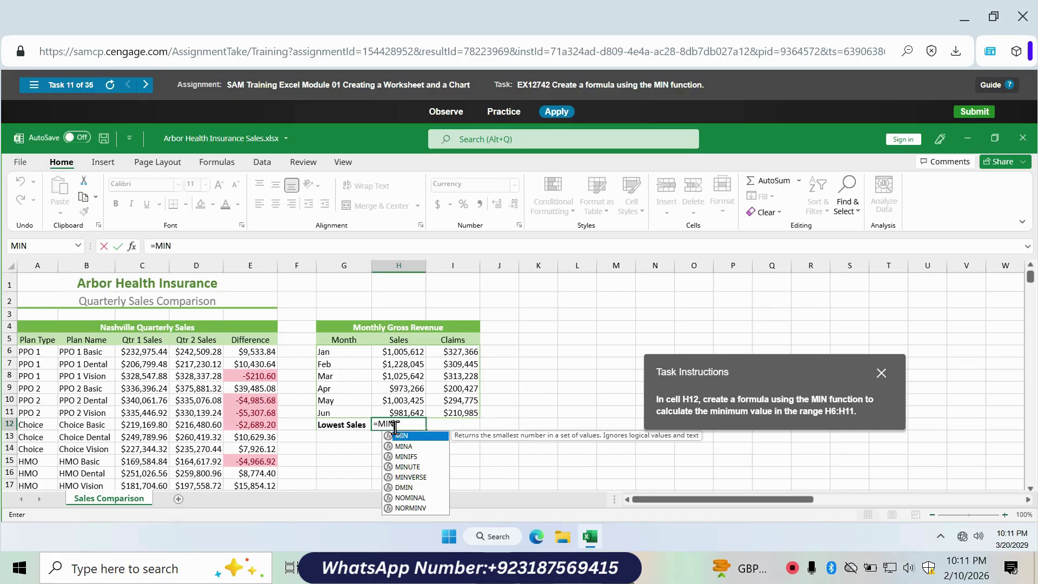
double_click(403, 436)
text(H6:H11)
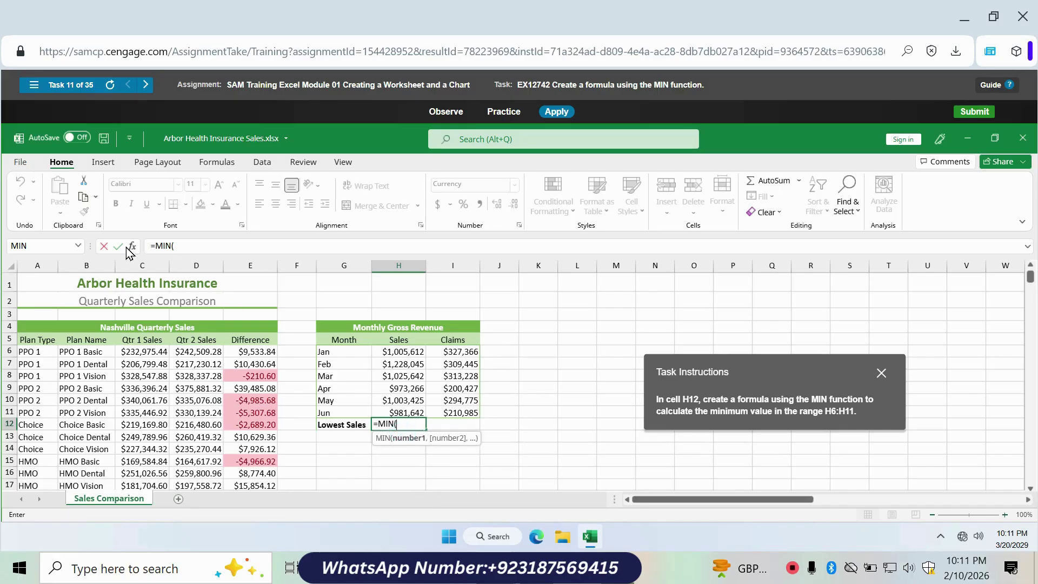
click(132, 246)
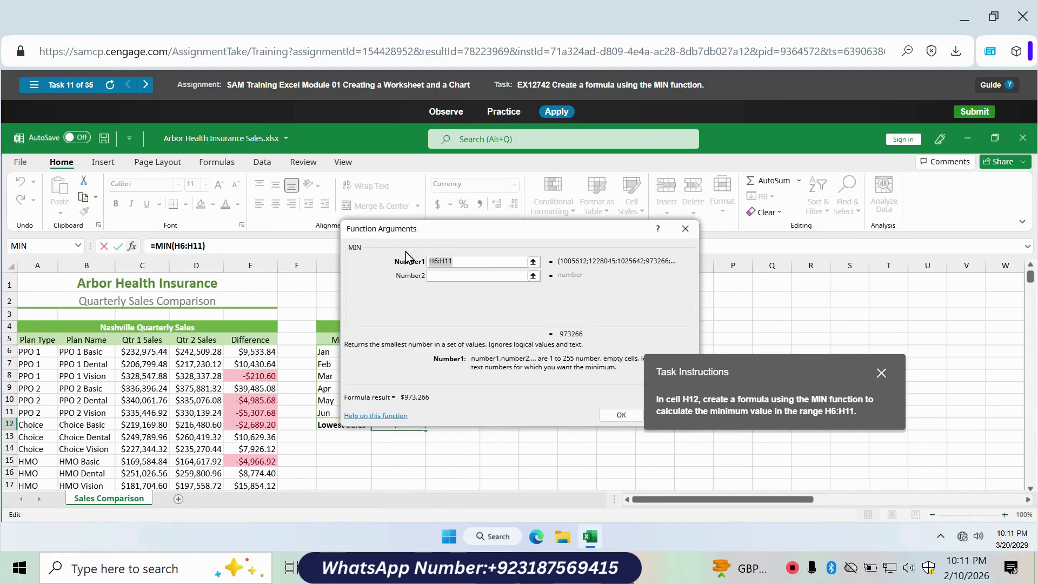
click(632, 415)
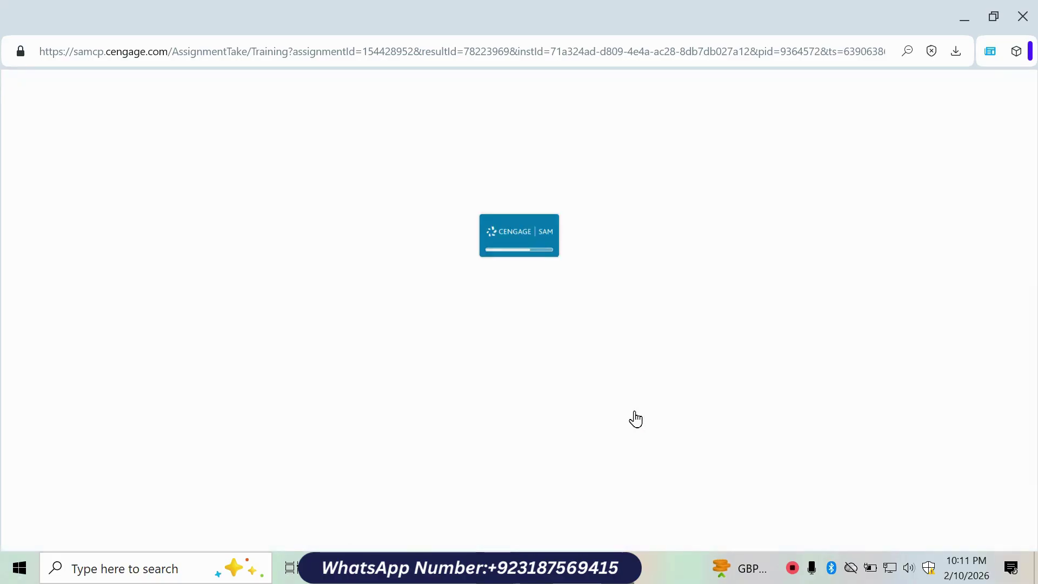
Open the Apply exercise of task 12 and total the range E4:E11 in cell E12 with a SUM formula.
click(610, 112)
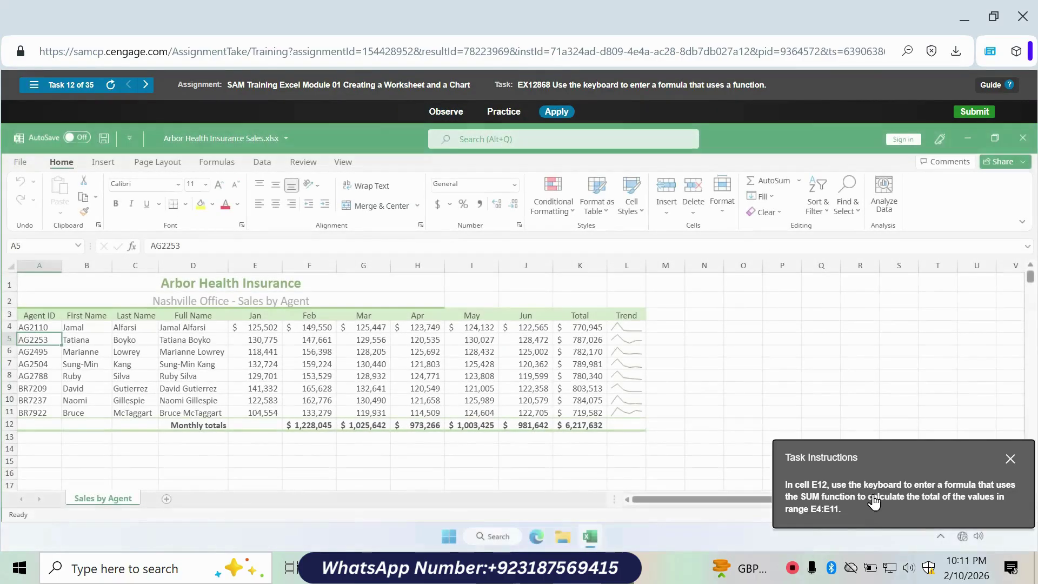
drag(873, 498, 788, 417)
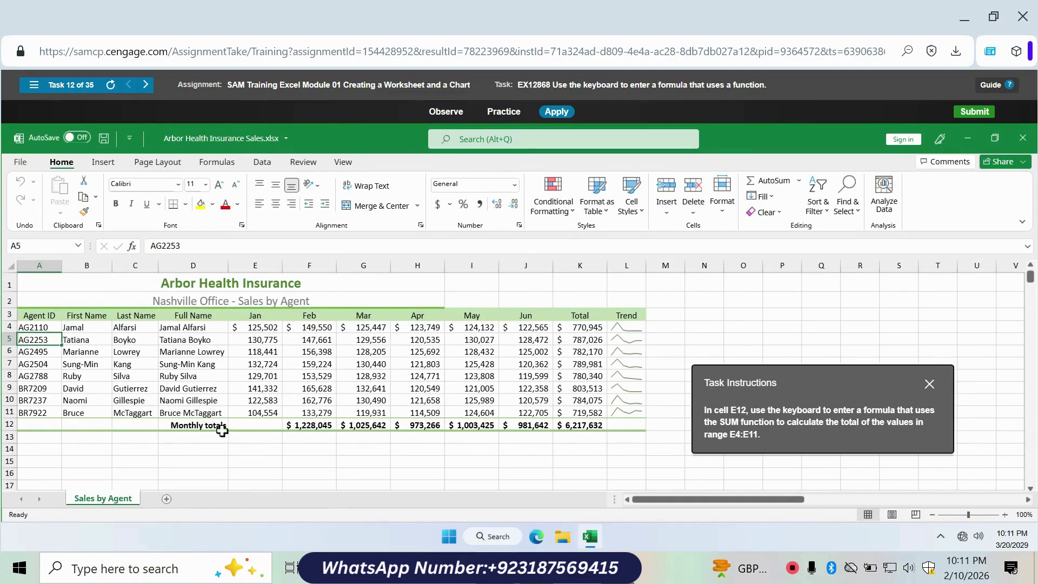
click(245, 426)
text(=)
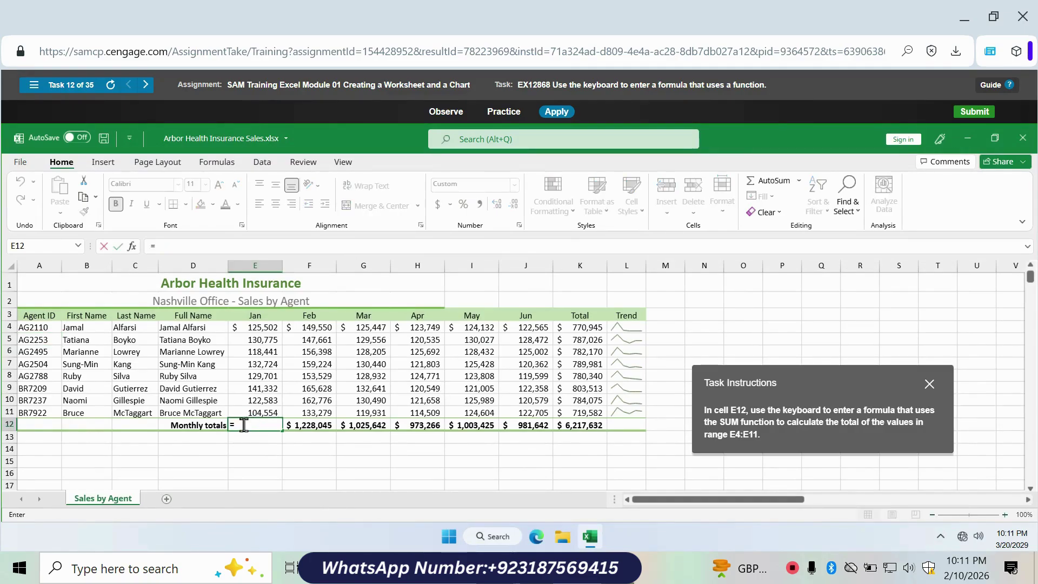
text(SUM)
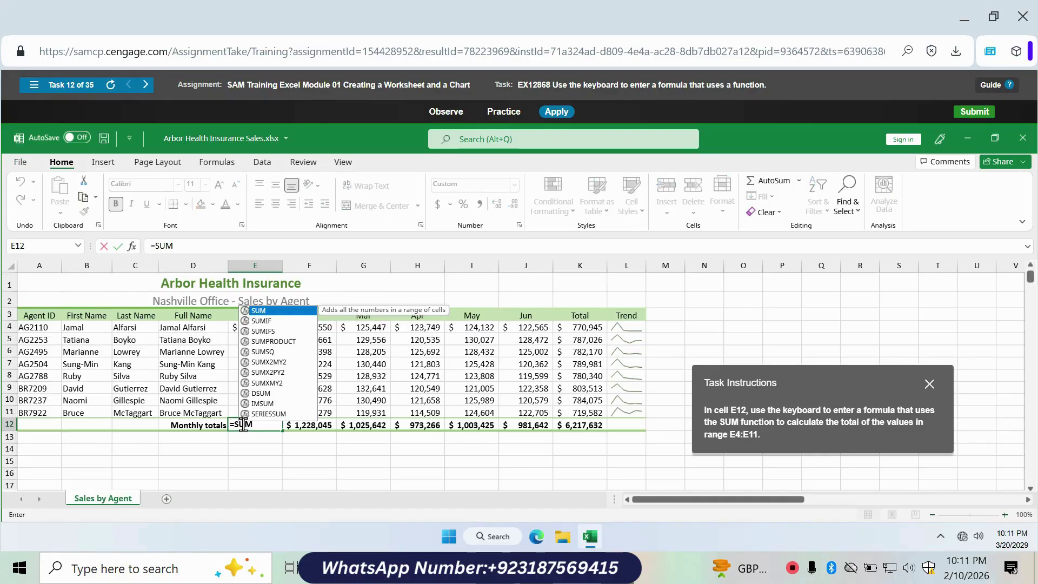
text(()
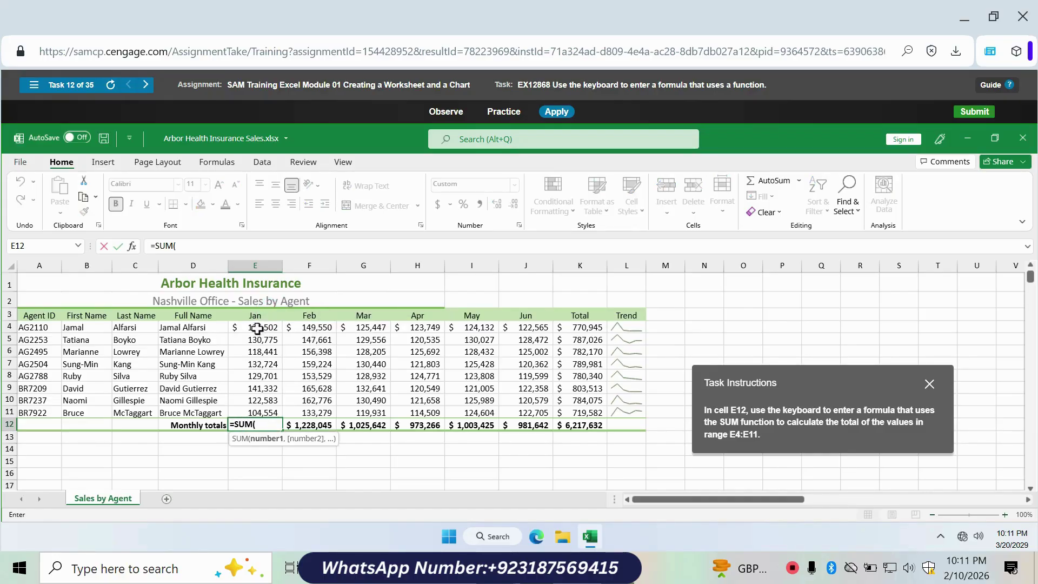
drag(258, 328, 262, 411)
key(Return)
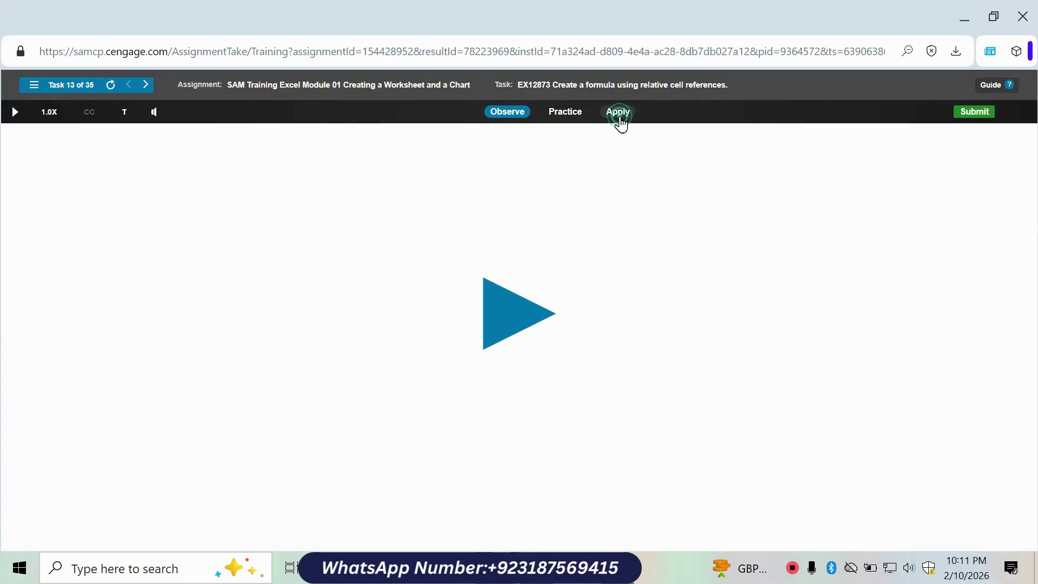
Open the Apply exercise of task 13 and enter the relative-reference formula =C6-D6 in cell E6.
click(619, 112)
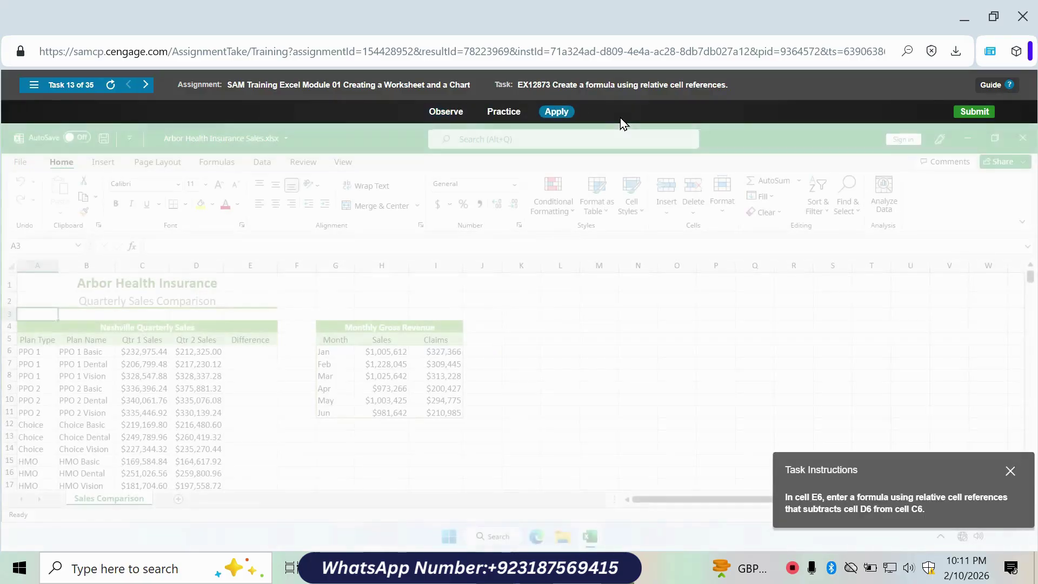
click(252, 352)
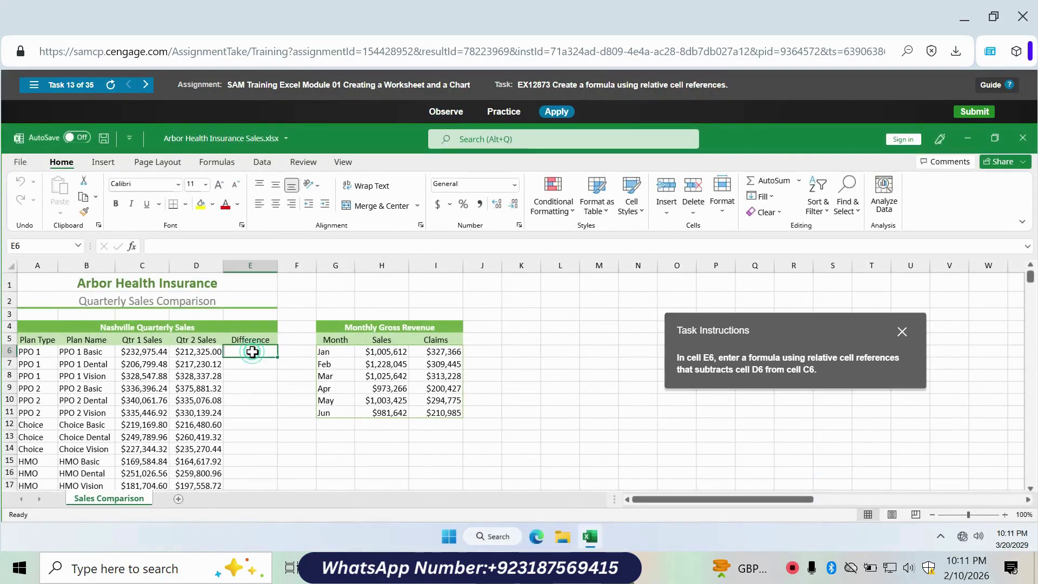
text(=)
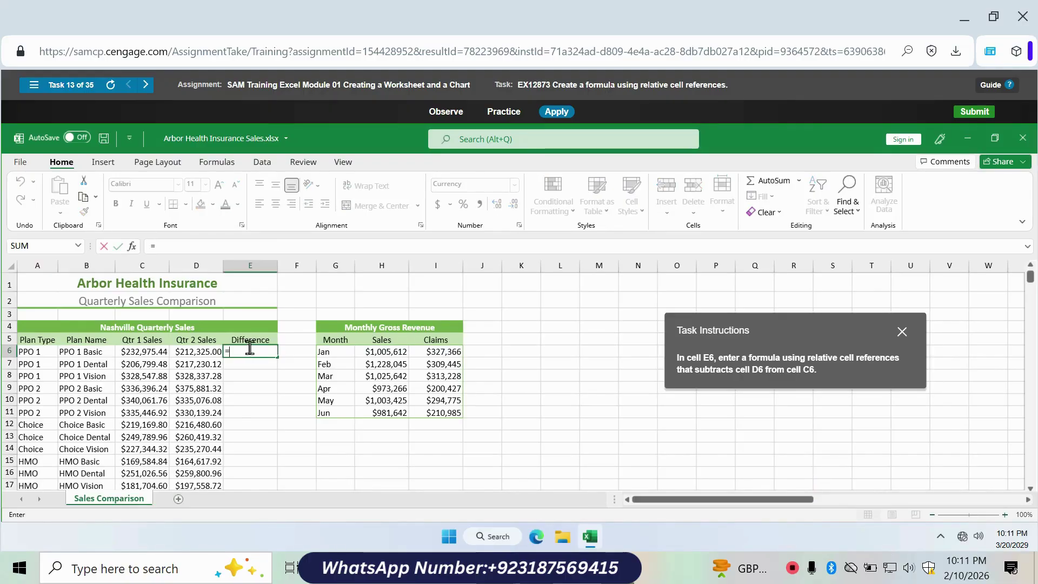
click(164, 354)
text(-)
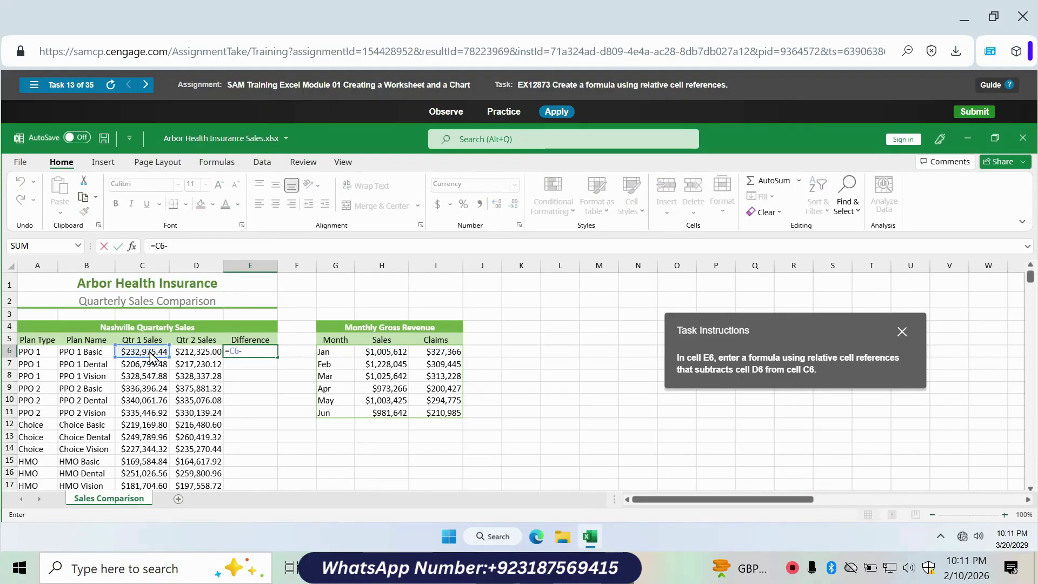
click(189, 353)
key(Return)
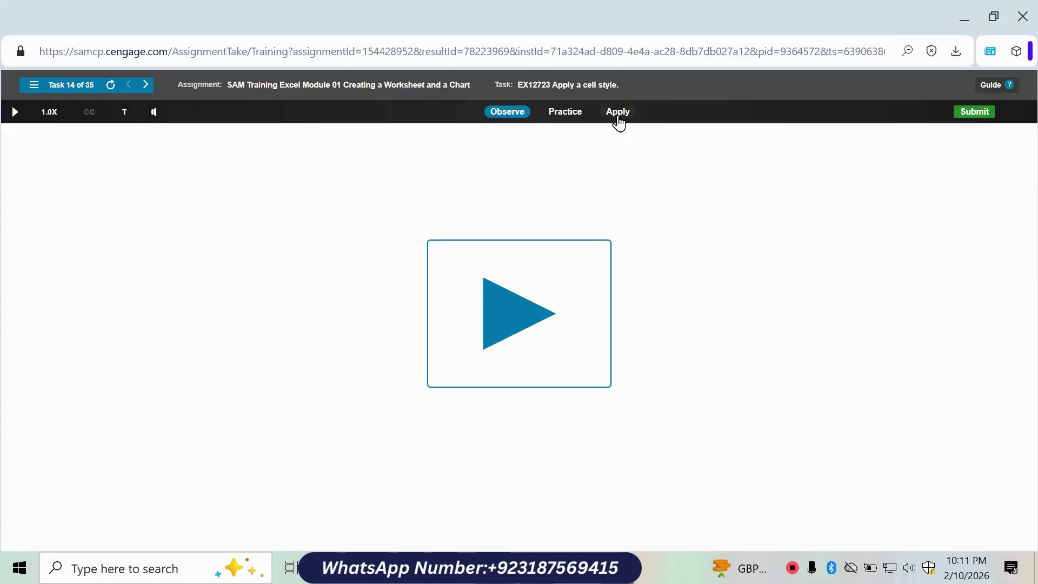
Open the Apply exercise of task 14 and apply the Bad cell style to cell B8.
click(618, 116)
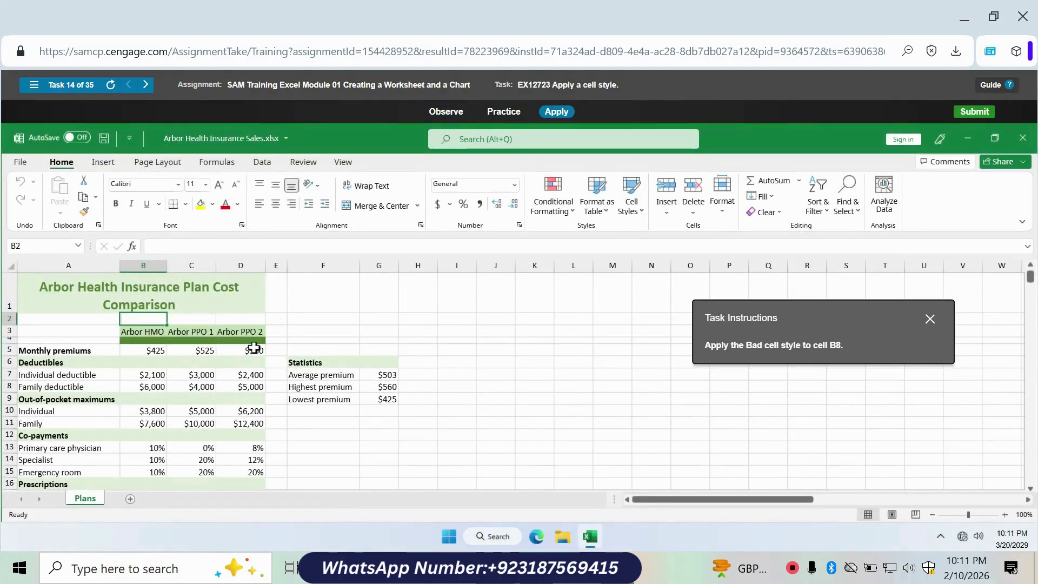
click(131, 391)
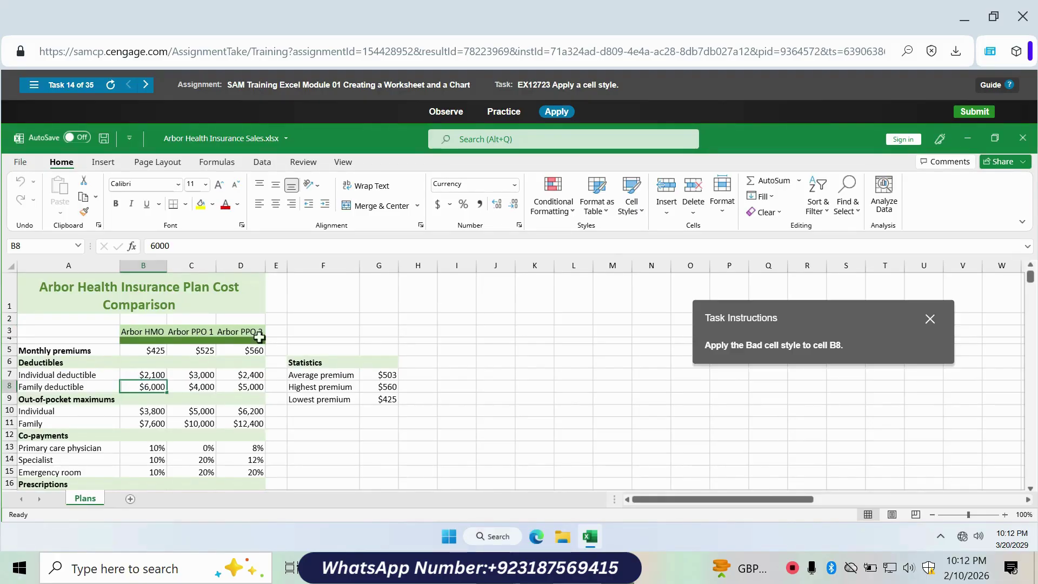
click(632, 207)
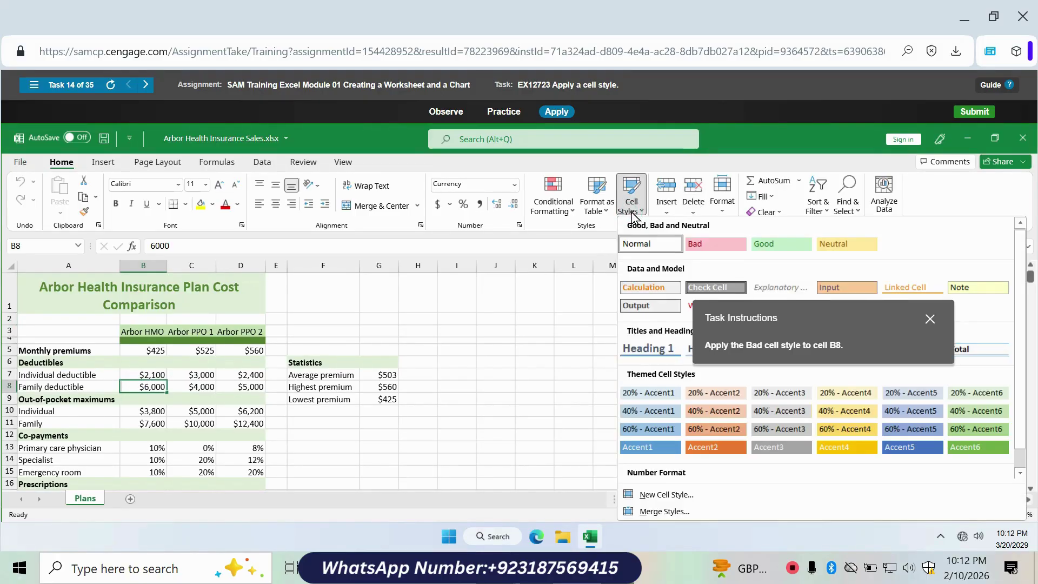
click(727, 244)
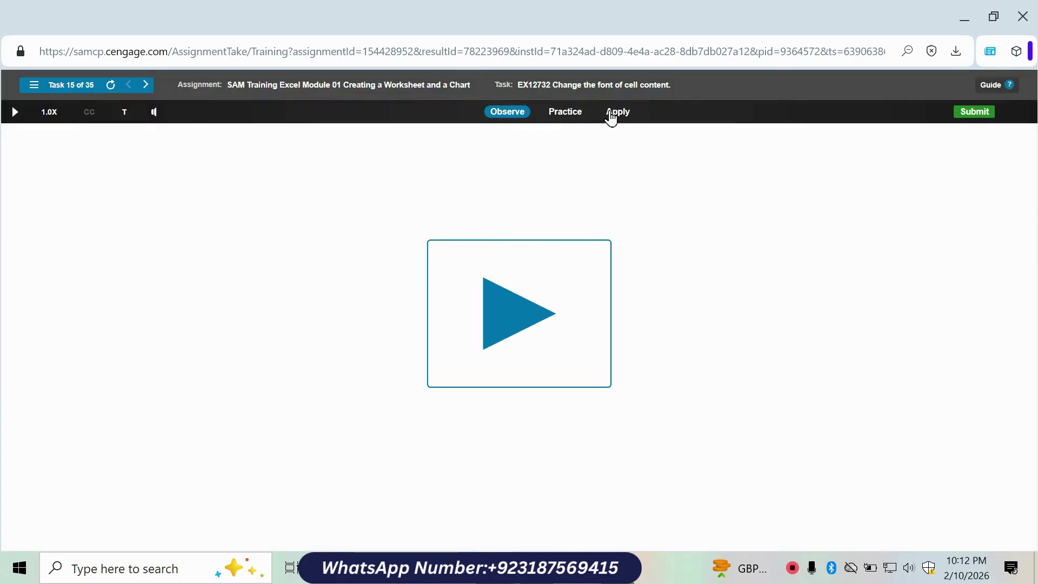
Open the Apply exercise of task 15 and change the font of cell A2 to Cambria.
click(612, 111)
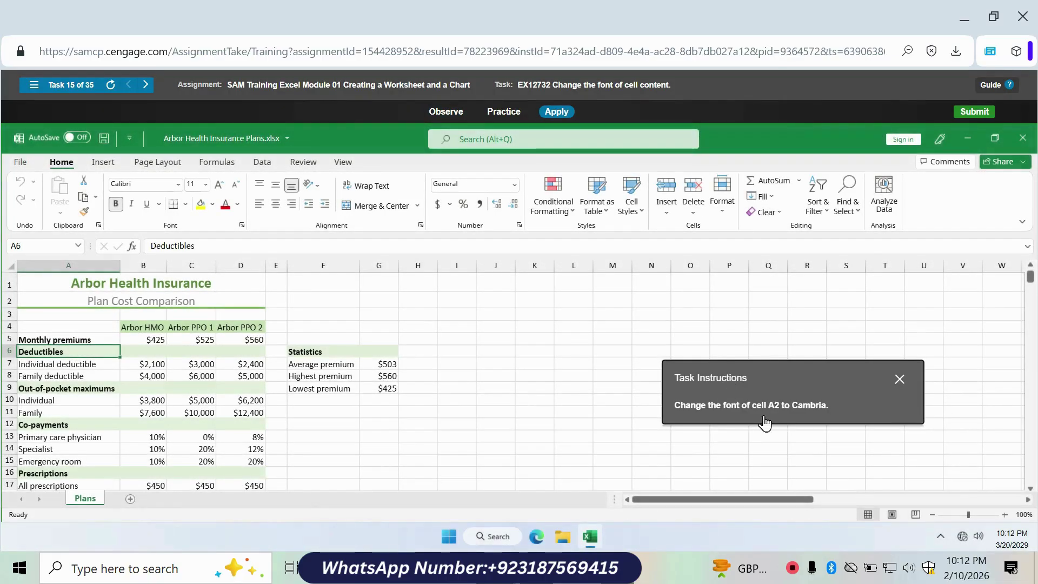
click(43, 301)
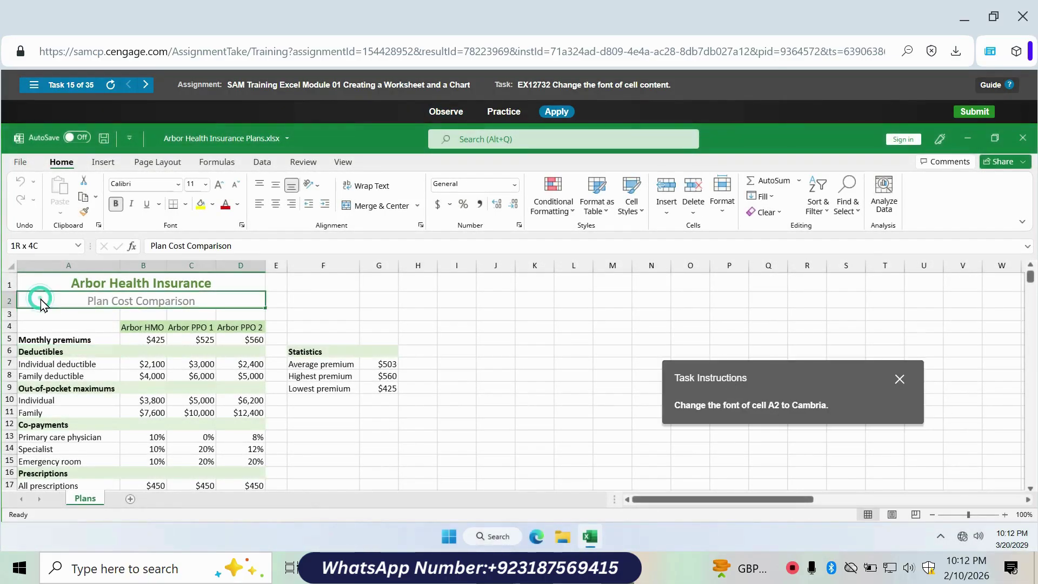
click(135, 182)
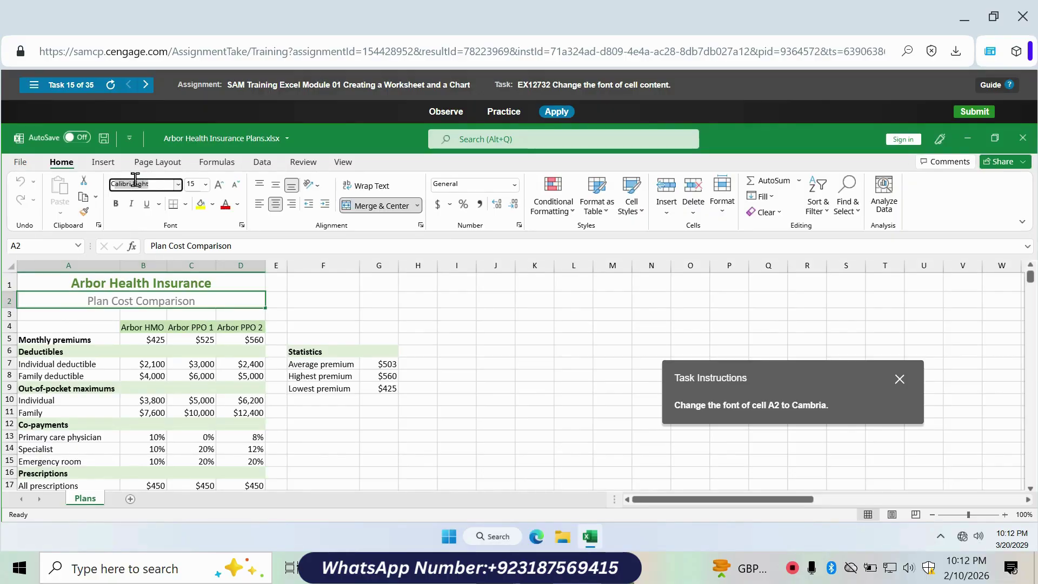
text(Cambria)
key(Return)
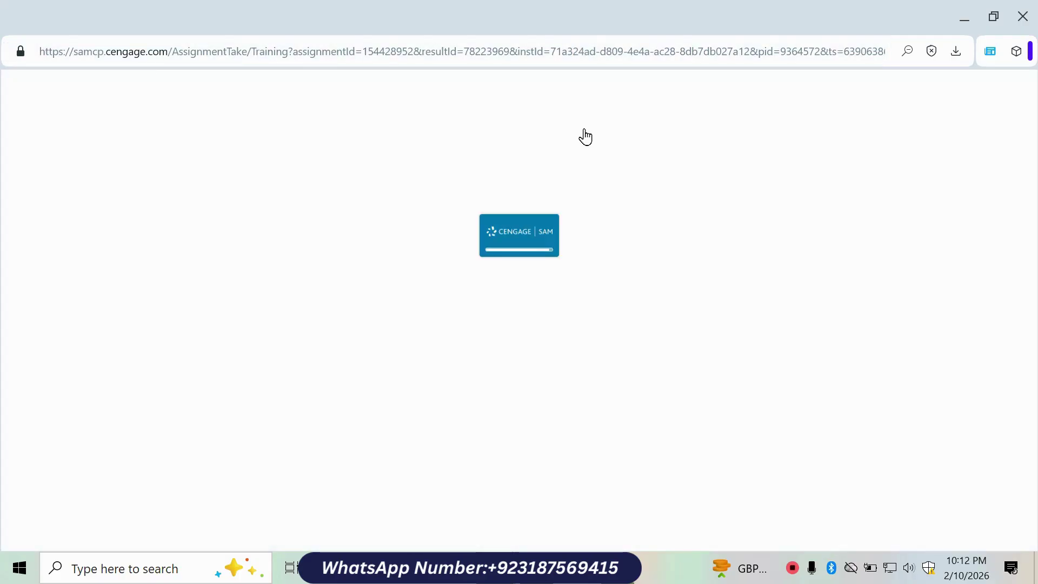
Open the Apply exercise of task 16 and bold the text in cell A2.
click(620, 108)
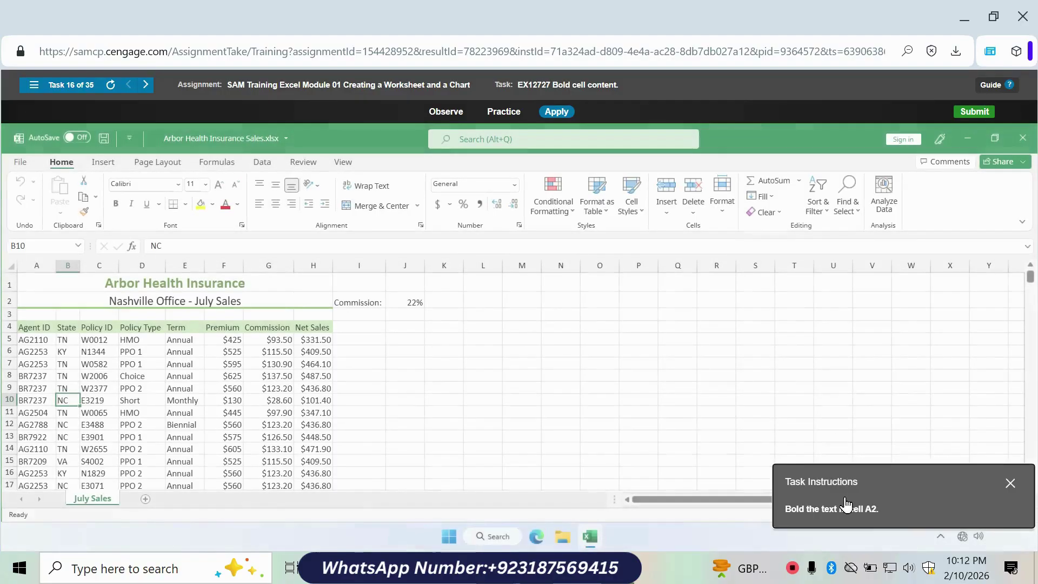
click(30, 298)
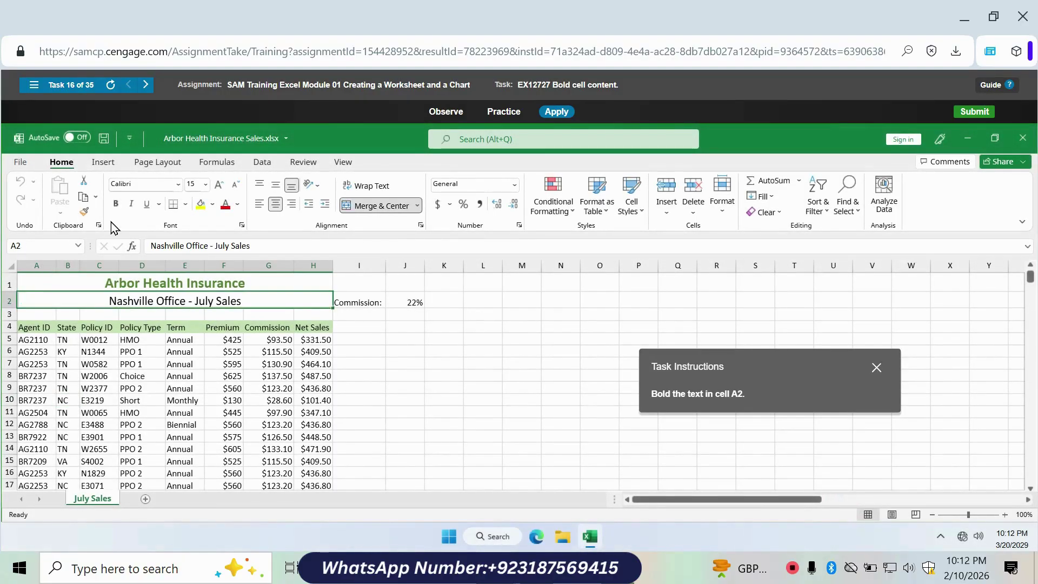
click(115, 204)
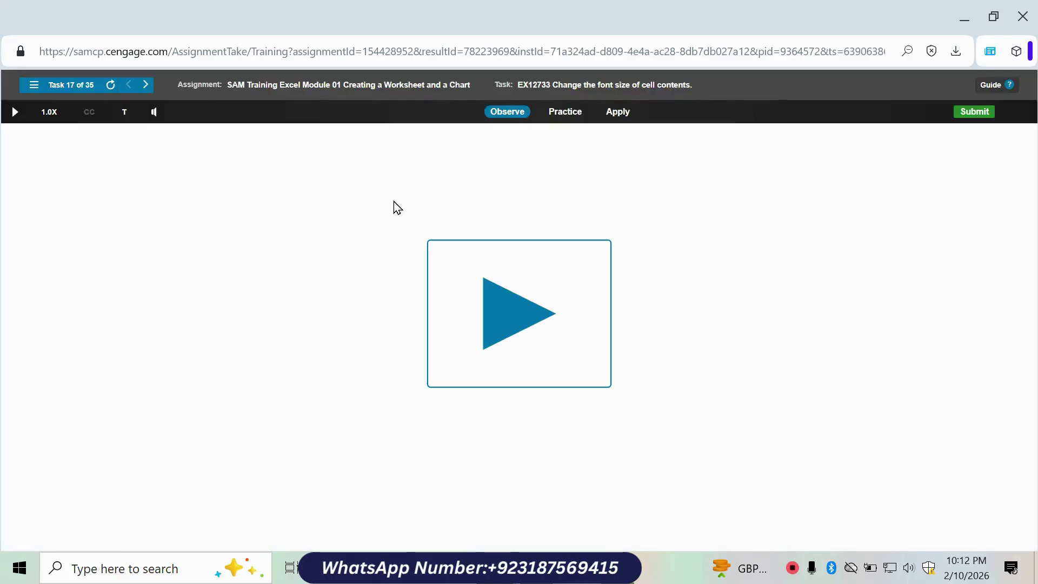
Open the Apply exercise of task 17 and set the font size of cell A2 to 11 points.
click(627, 112)
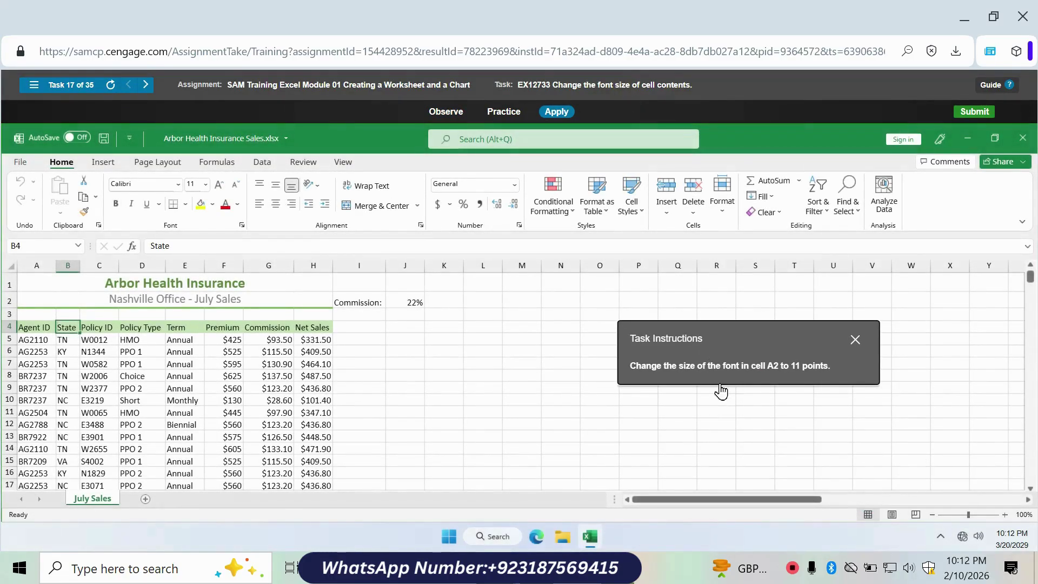
click(70, 296)
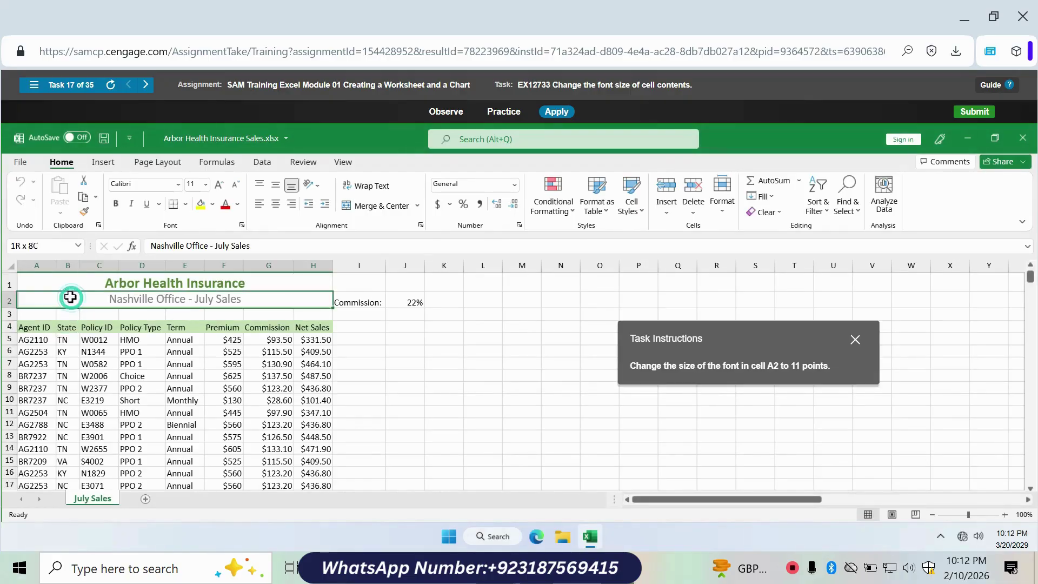
click(206, 184)
click(196, 246)
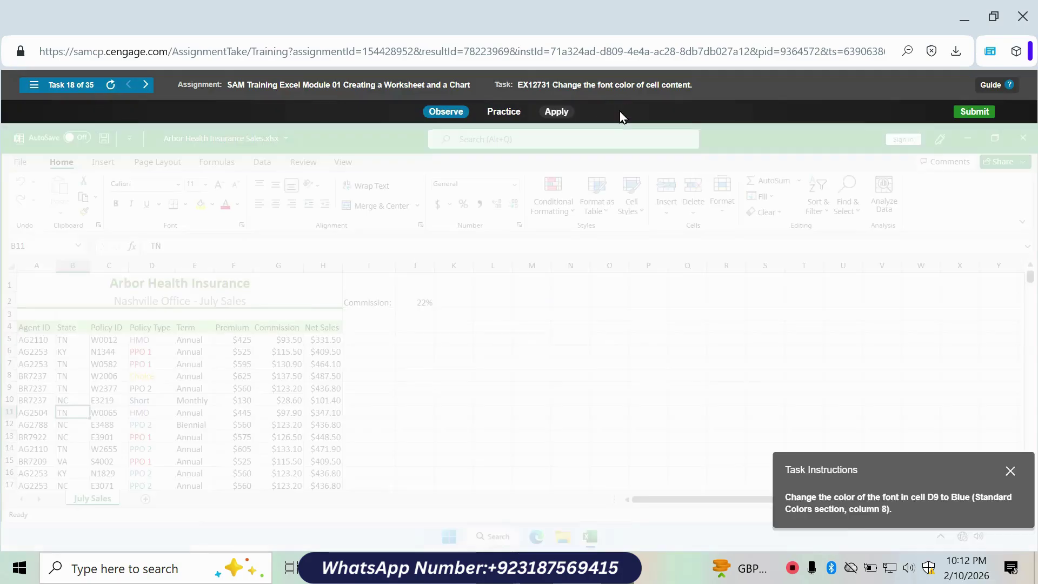
Open the Apply exercise of task 18 and change the font color of cell D9 to the standard color Blue.
click(556, 111)
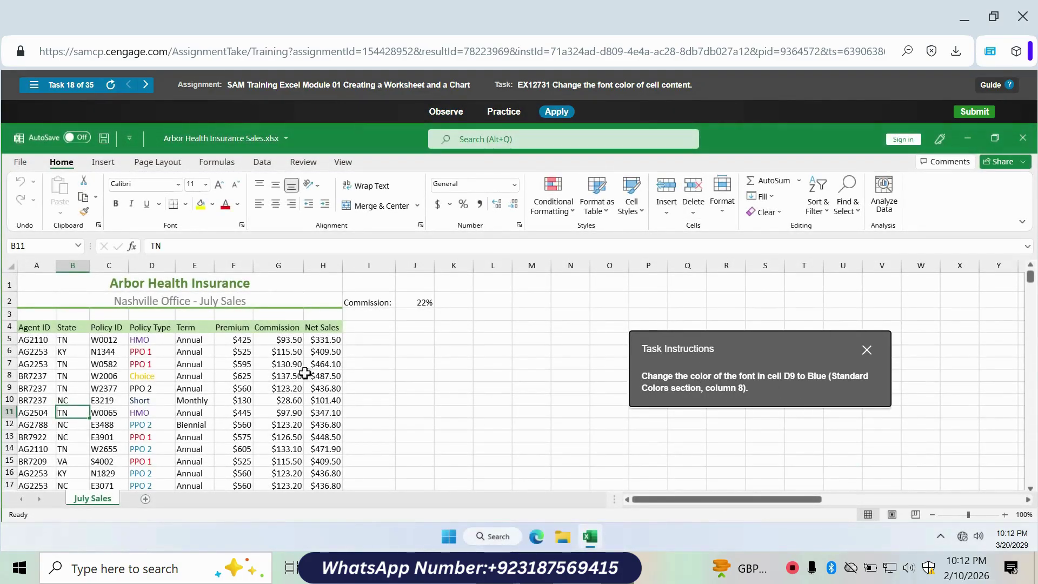
click(157, 388)
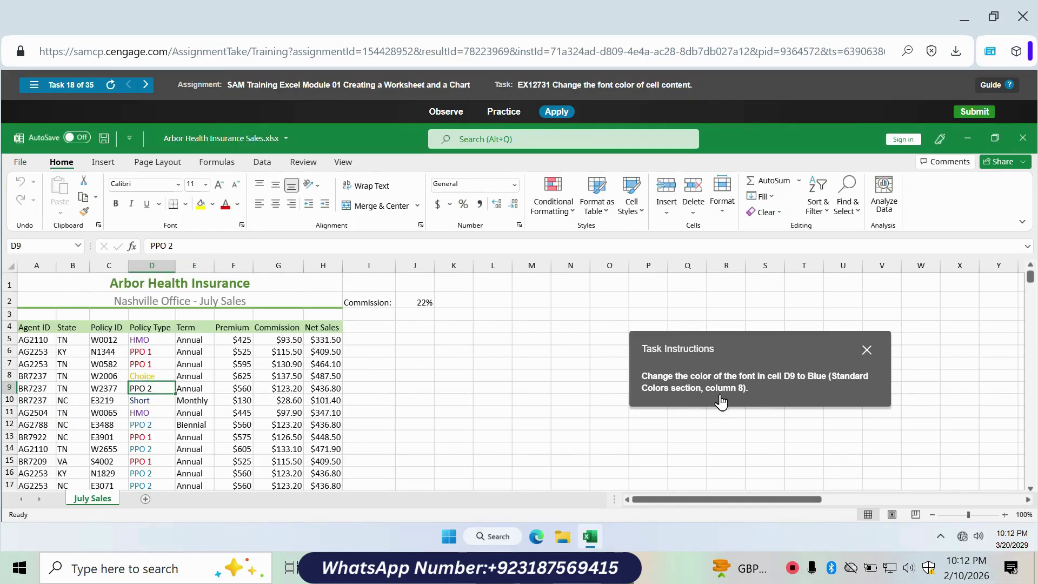
click(238, 205)
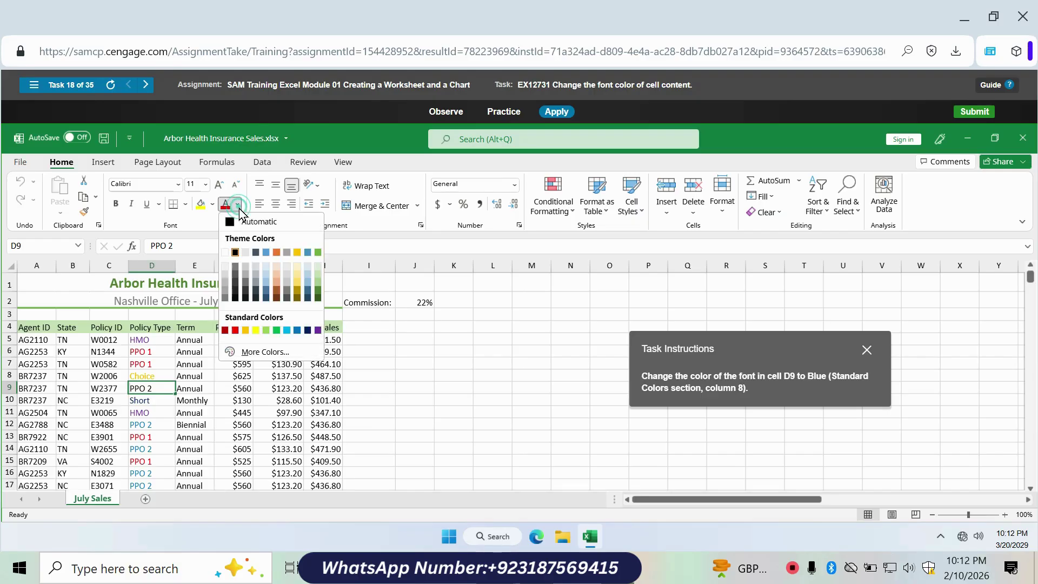
click(297, 330)
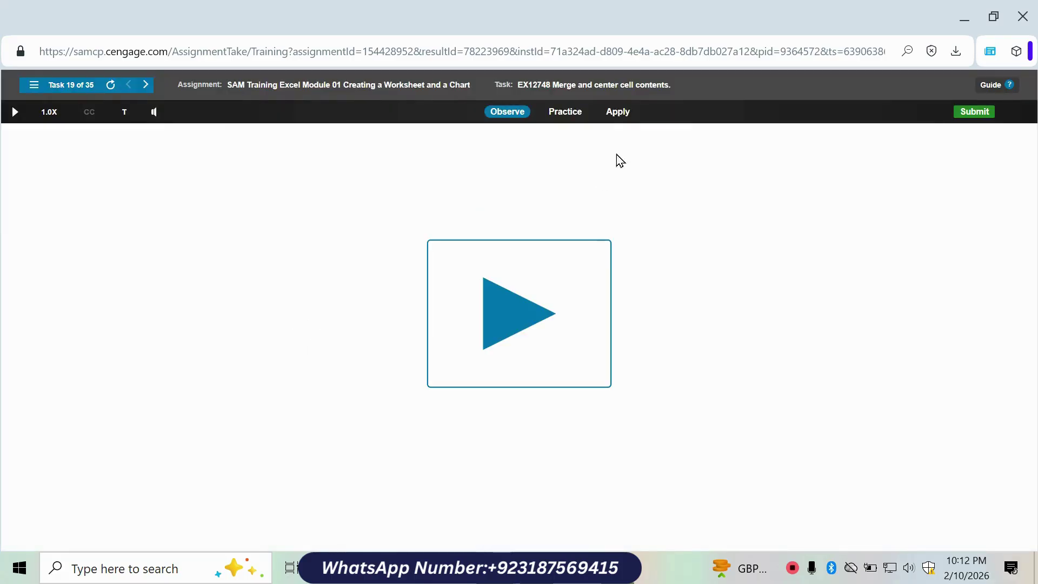
Open the Apply exercise of task 19 and merge and center the contents of the range A2:H2.
click(630, 111)
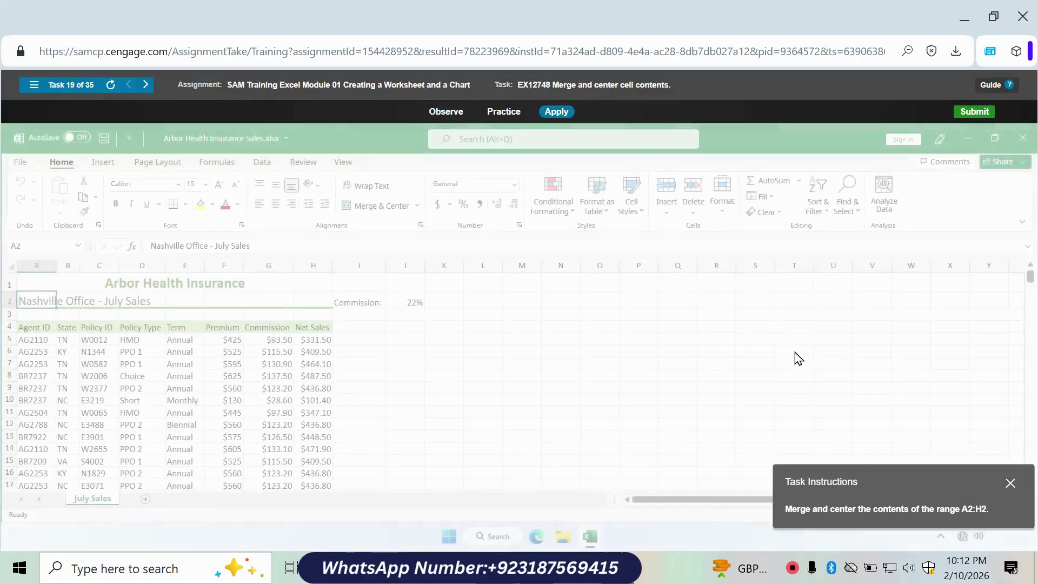
drag(880, 510, 741, 384)
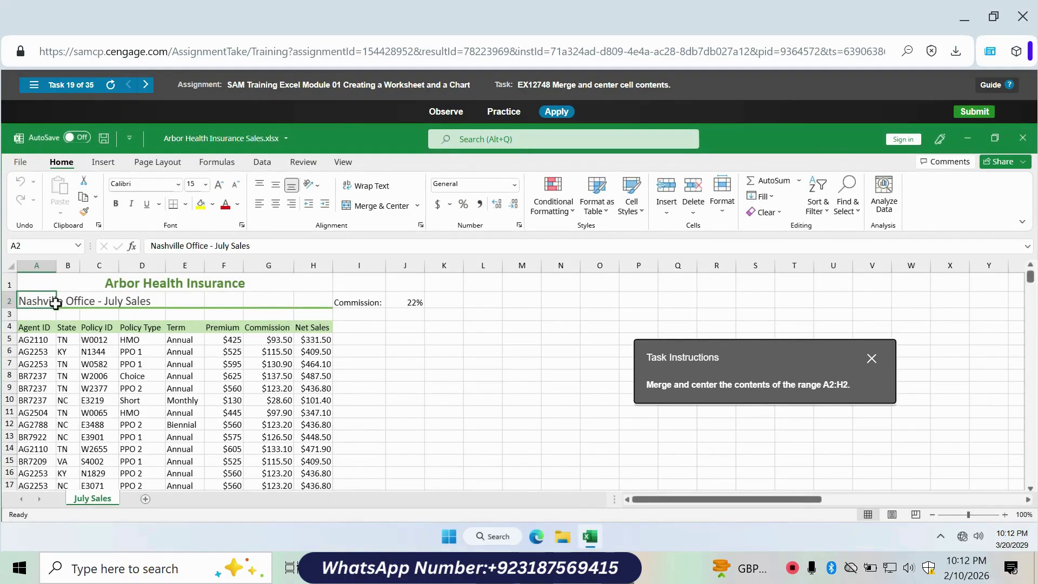
drag(32, 299, 305, 299)
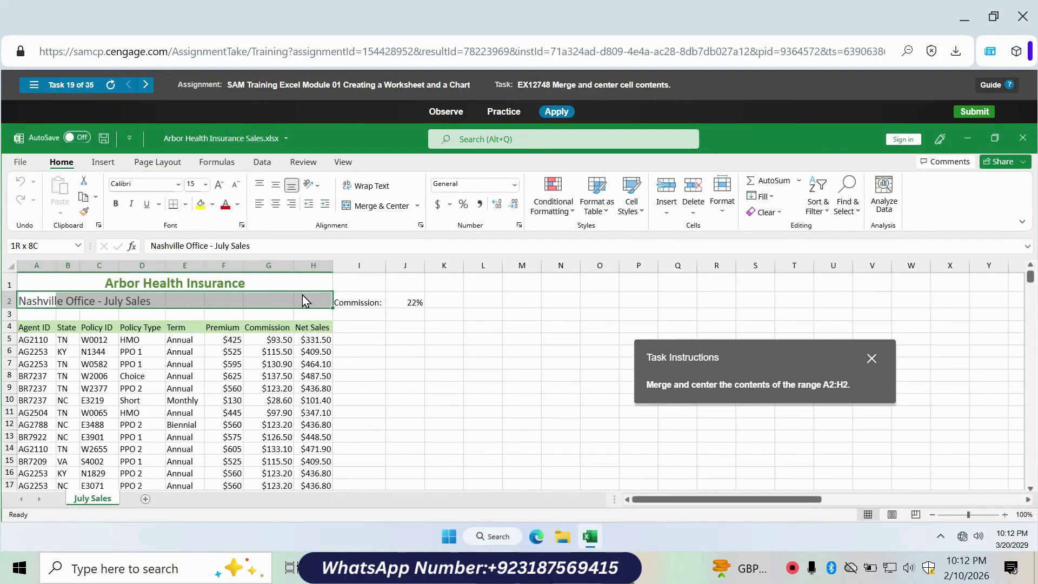
click(383, 209)
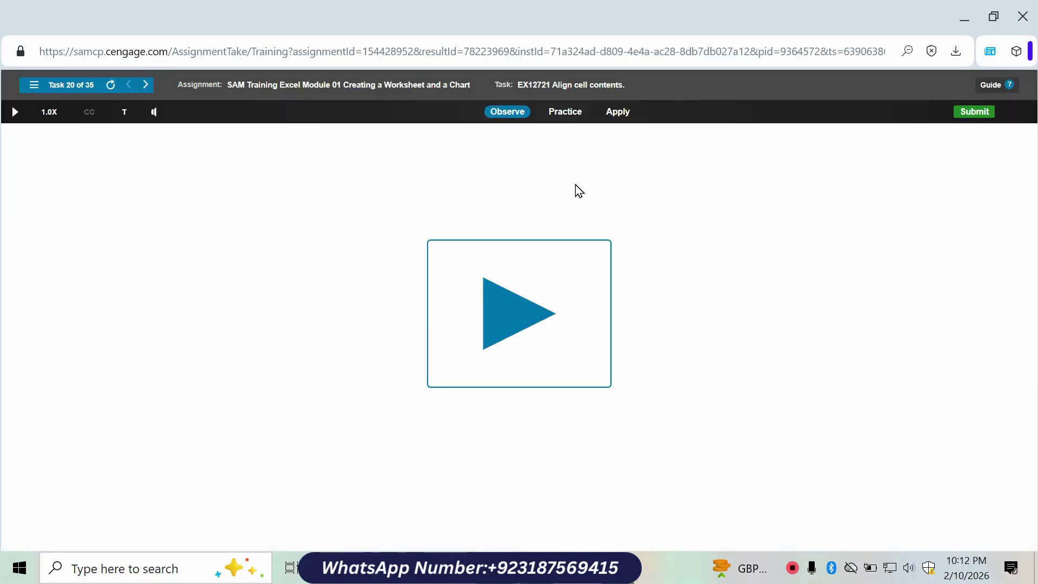
Open the Apply exercise of task 20 and center the contents of cell C3 horizontally.
click(618, 113)
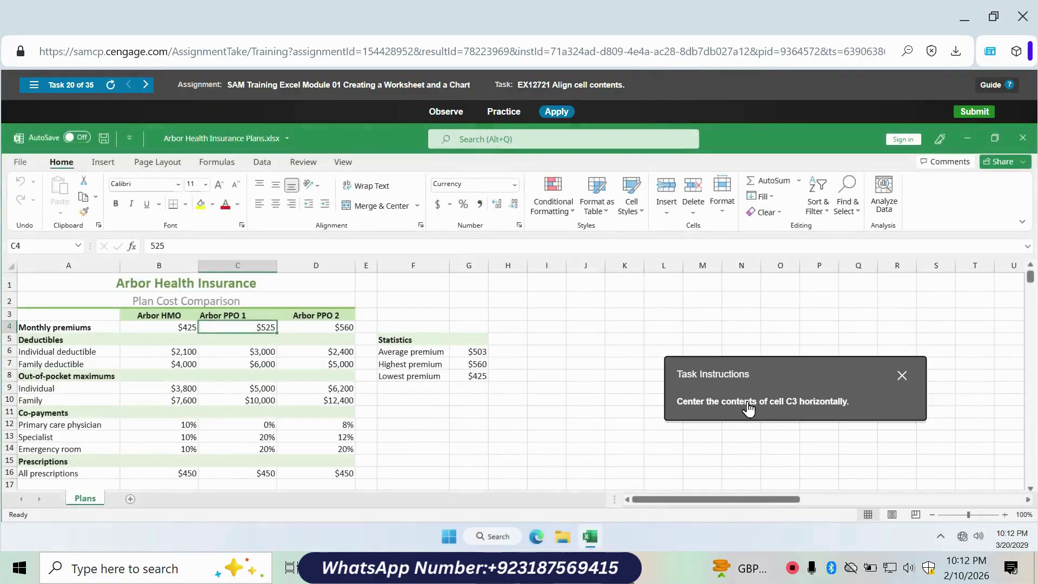
click(147, 314)
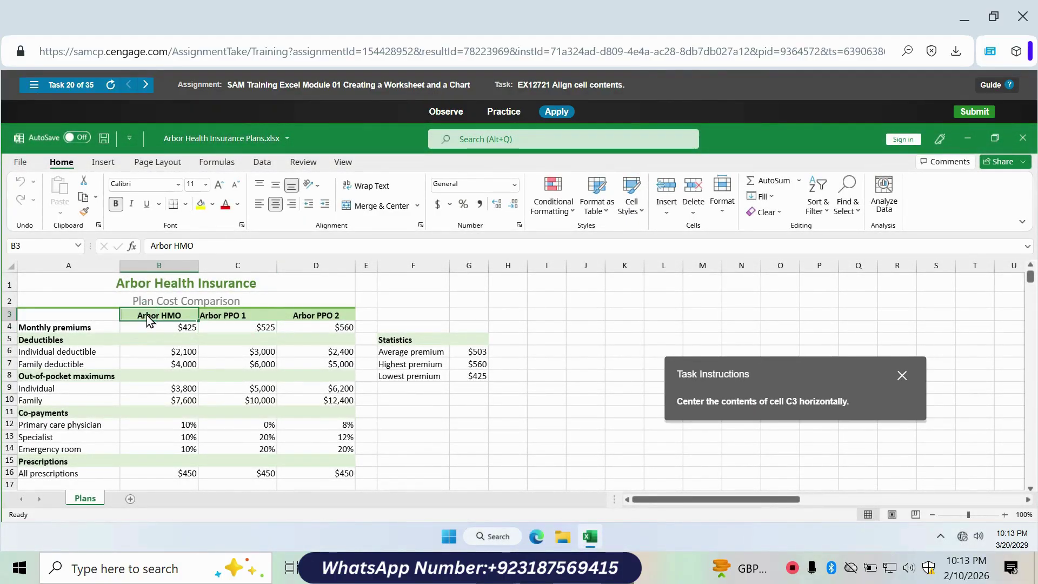
click(232, 318)
click(275, 204)
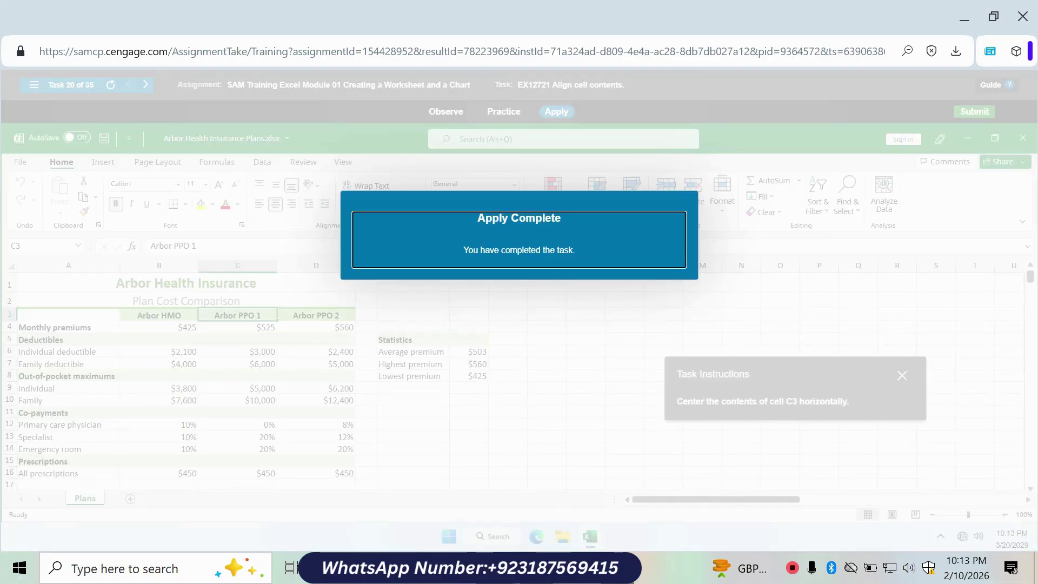
Open the Apply exercise of task 21 and apply the Accounting number format to the range B5:B16.
mouse_move(617, 568)
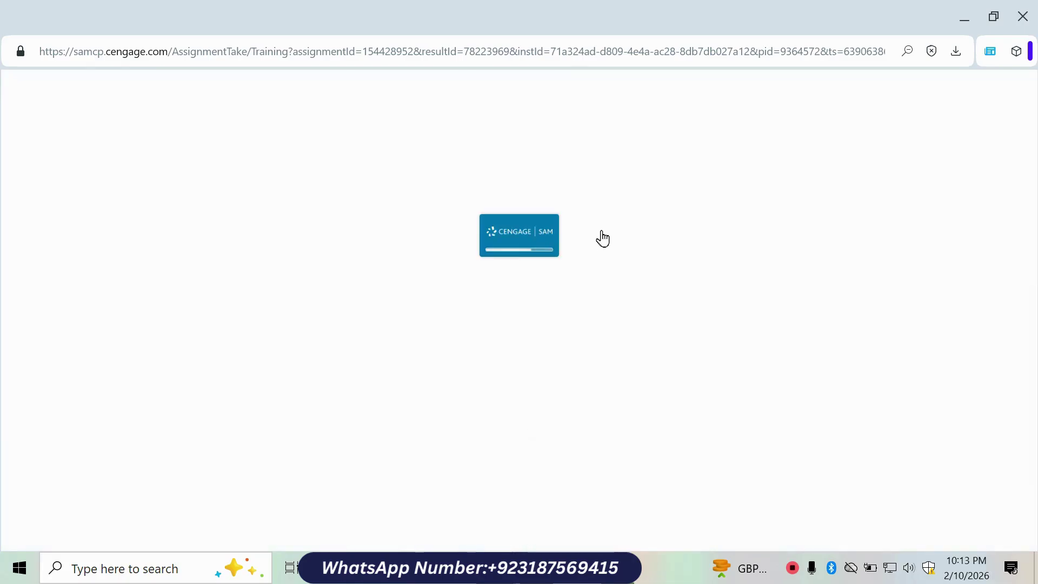
click(613, 118)
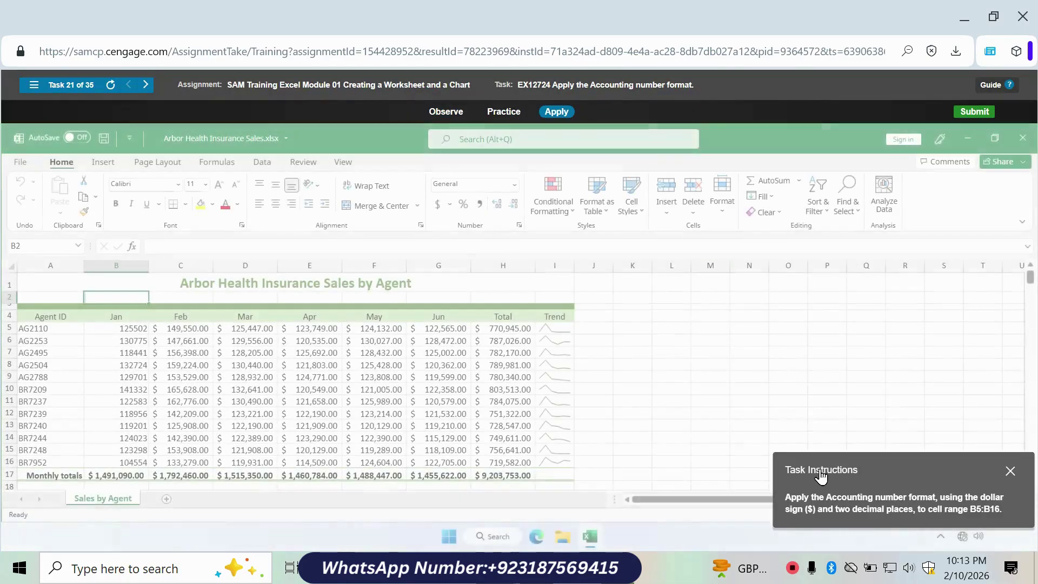
drag(822, 471, 720, 371)
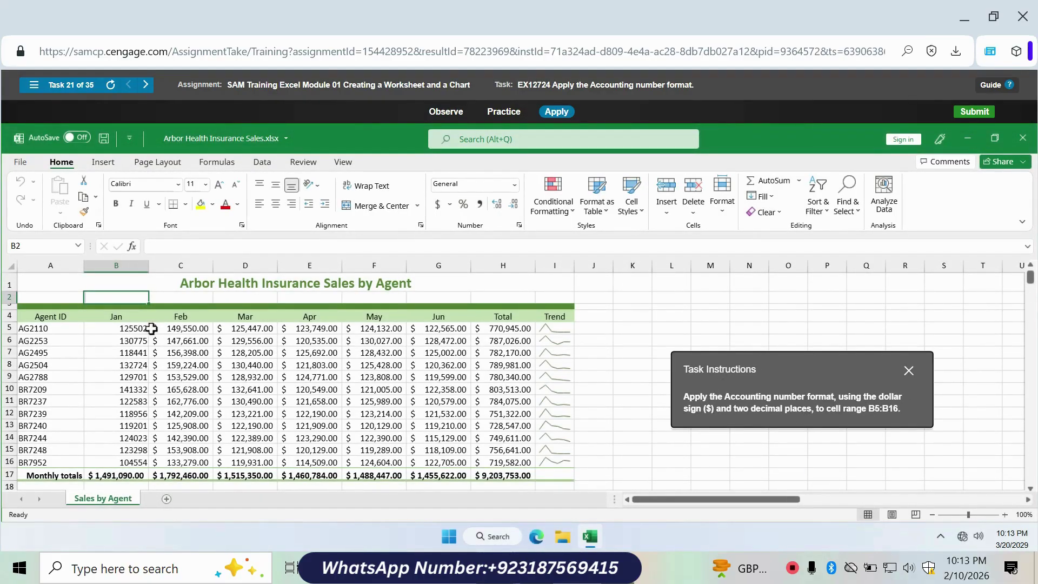
drag(132, 330, 113, 463)
click(515, 184)
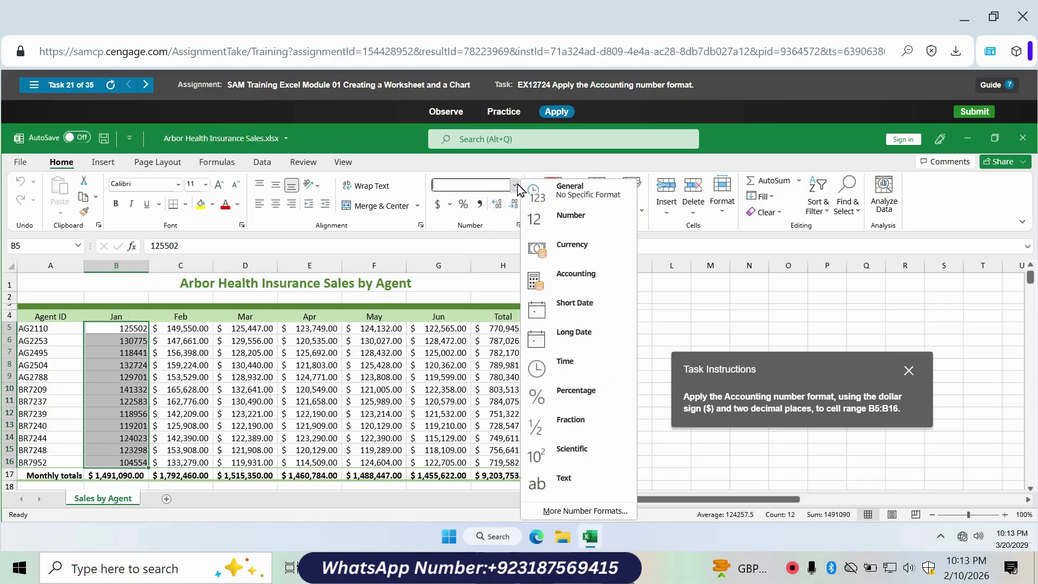
click(590, 275)
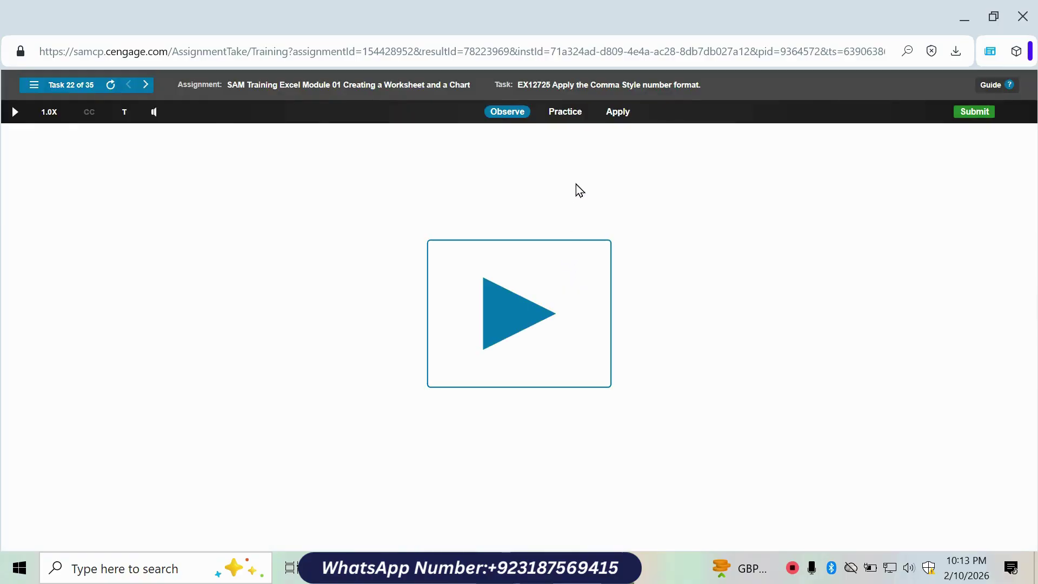
Open the Apply exercise of task 22 and apply the Comma Style number format to the range C5:C17.
click(614, 114)
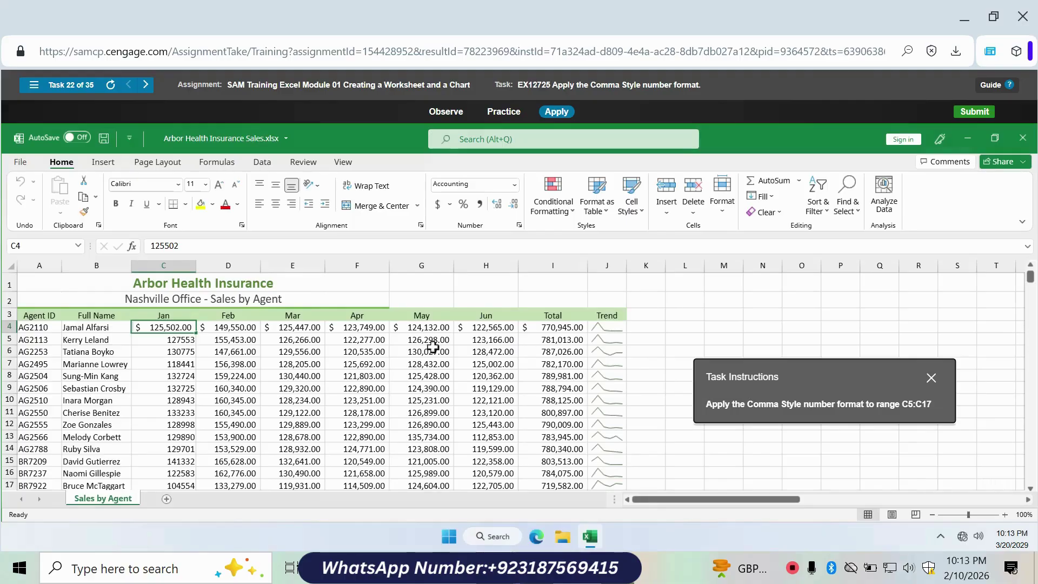
drag(159, 339, 163, 454)
click(160, 454)
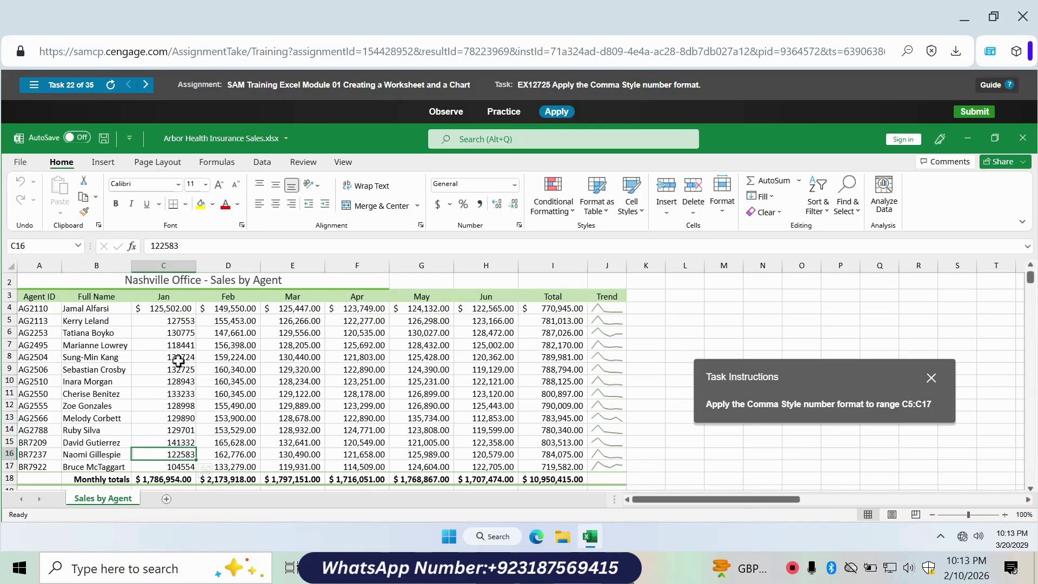
drag(173, 322, 162, 467)
click(480, 204)
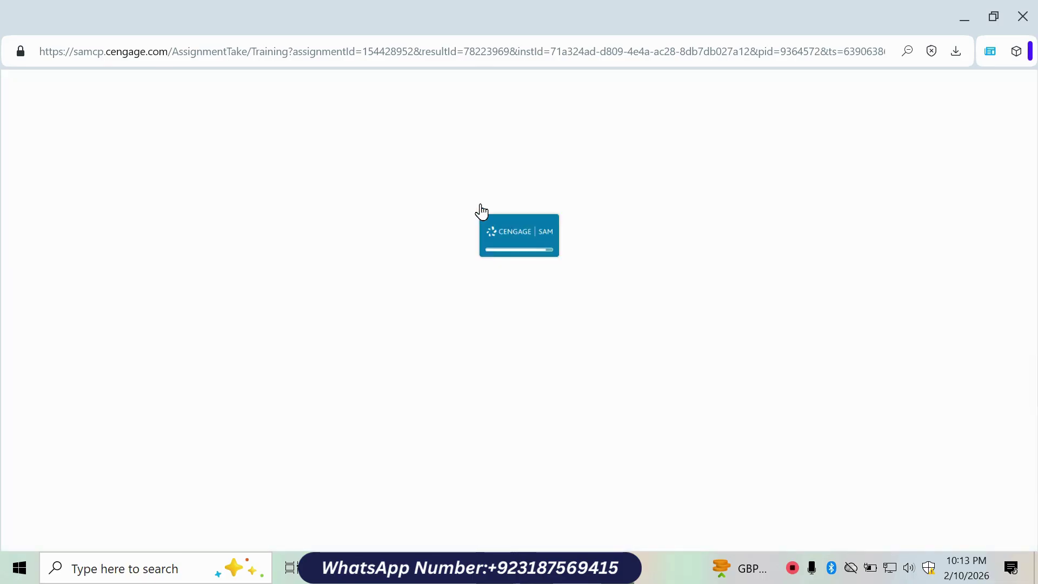
Open the Apply exercise of task 23 and AutoFit the width of column D to its content.
click(619, 113)
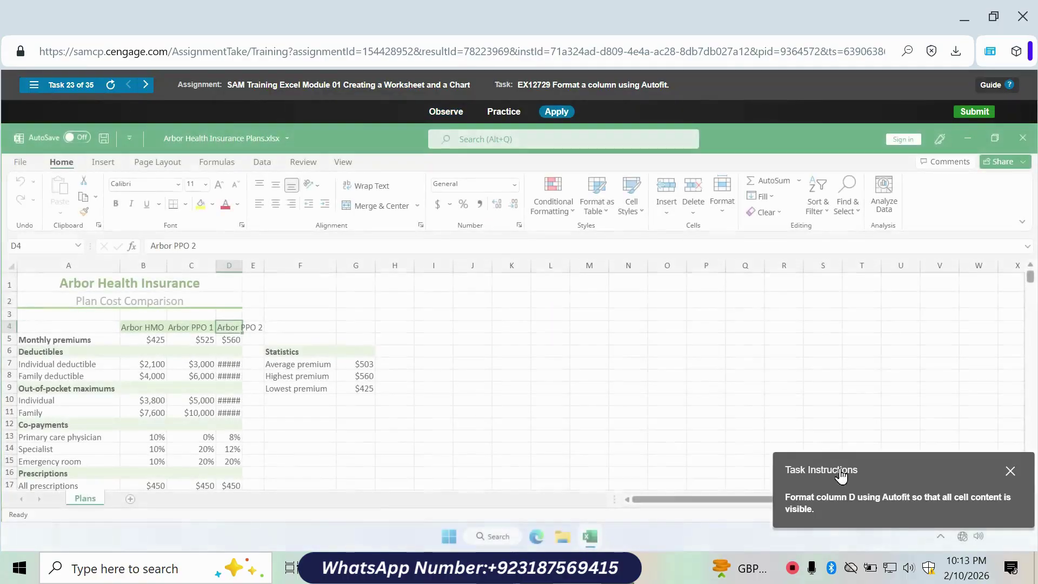
double_click(242, 265)
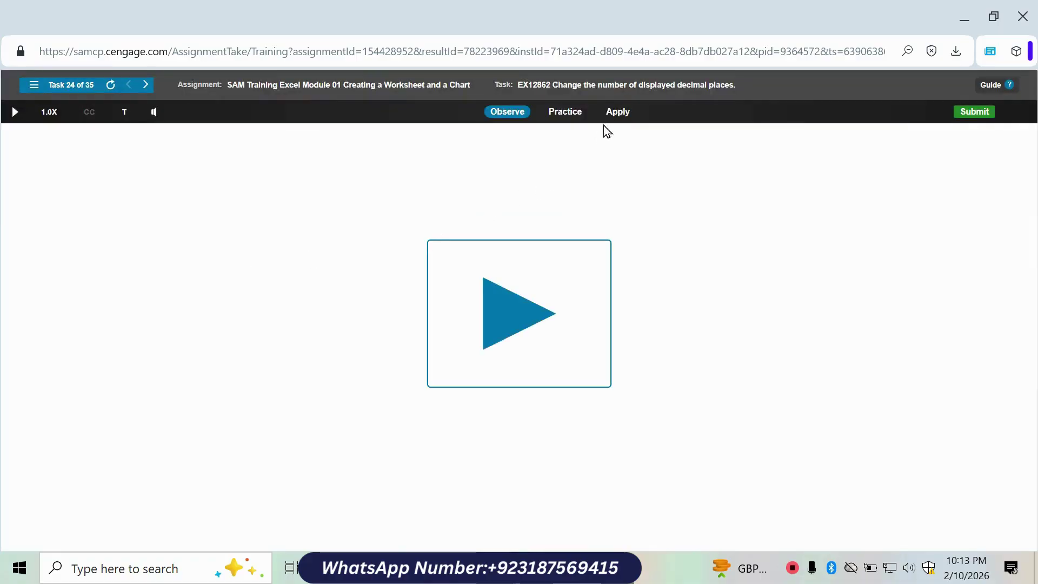
Open the Apply exercise of task 24 and display the values in the range G4:G14 with two decimal places.
drag(760, 421, 647, 310)
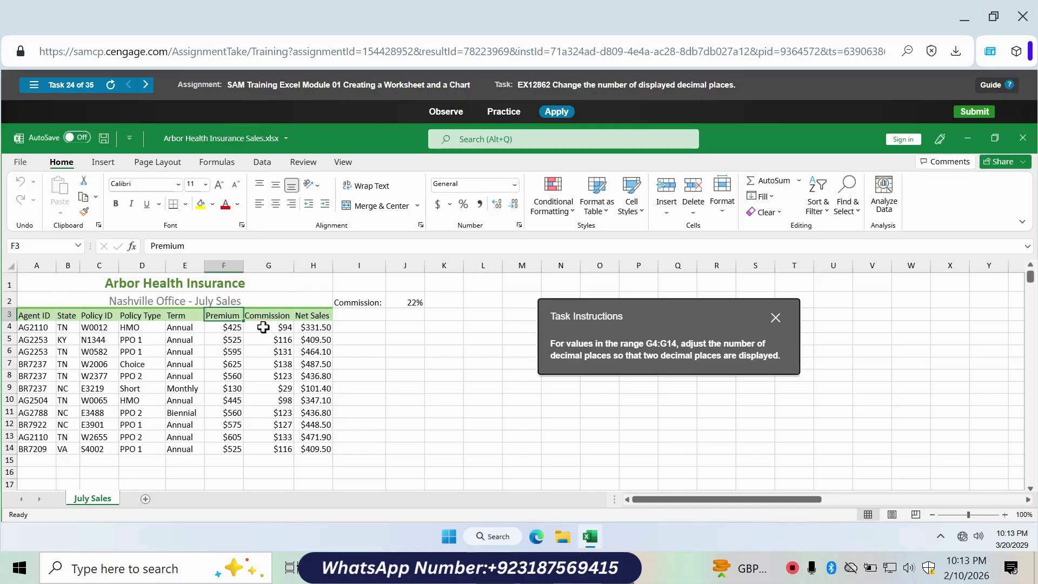
drag(268, 328, 271, 452)
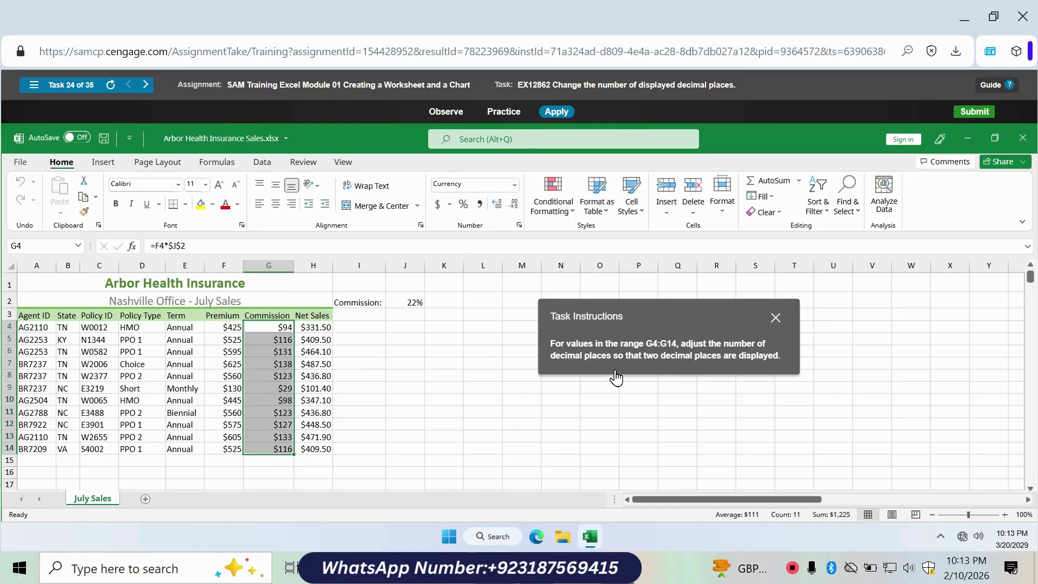
click(495, 210)
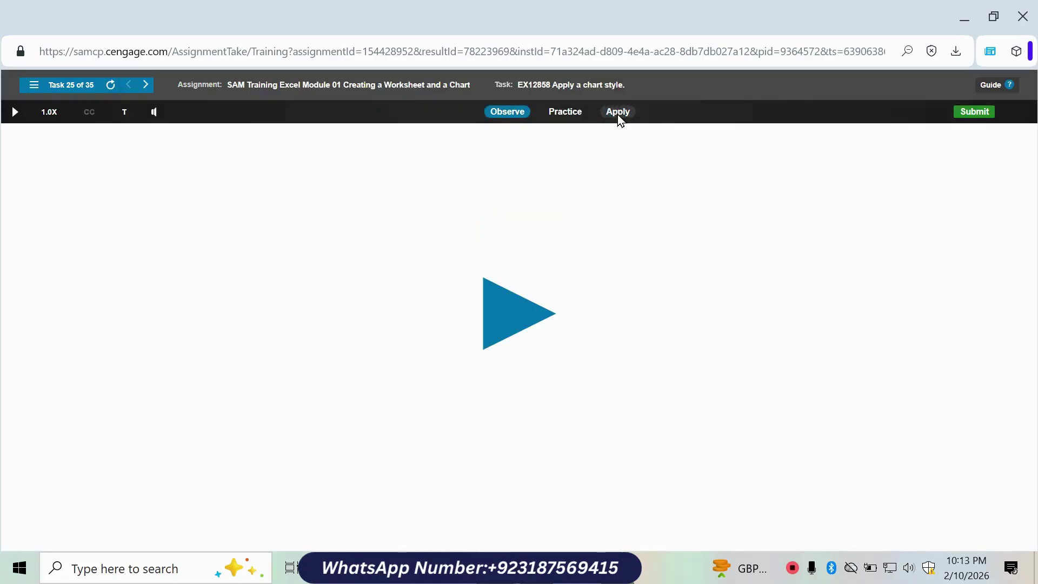
In the Apply exercise of task 25, apply chart Style 5 to the Monthly Premiums Comparison column chart.
drag(793, 510, 697, 356)
click(633, 314)
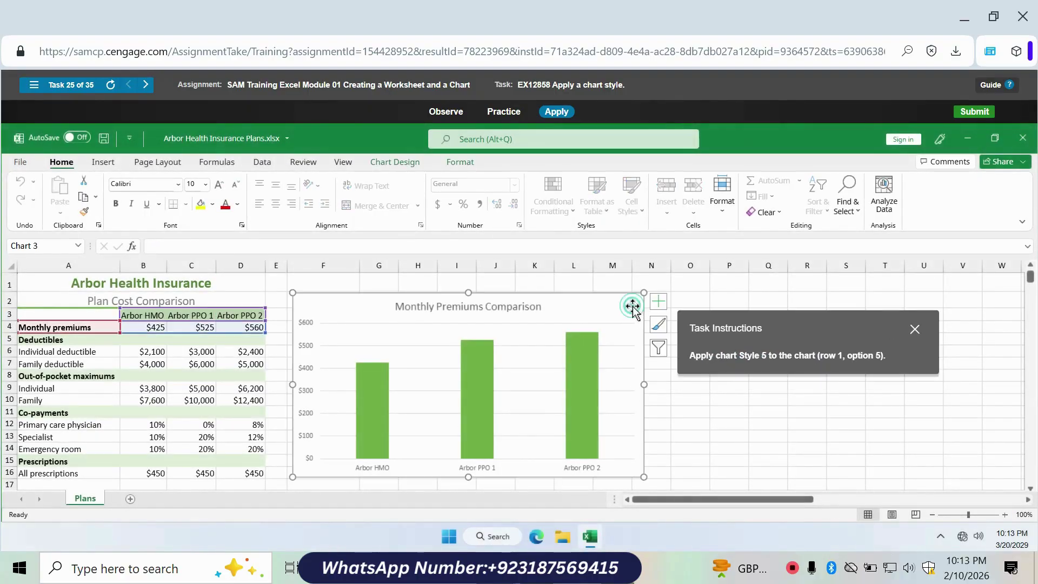
click(416, 162)
click(564, 210)
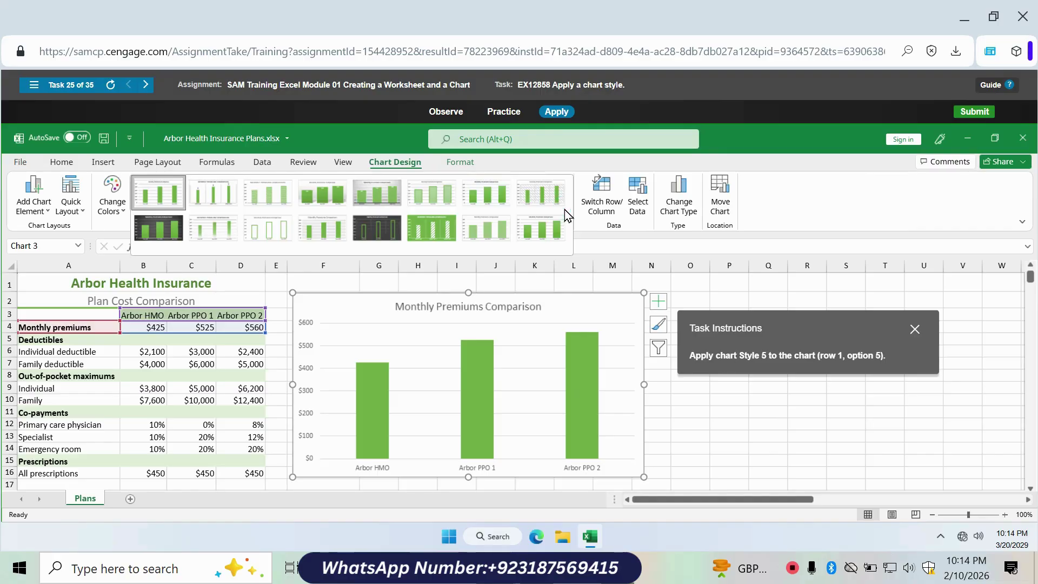
click(378, 190)
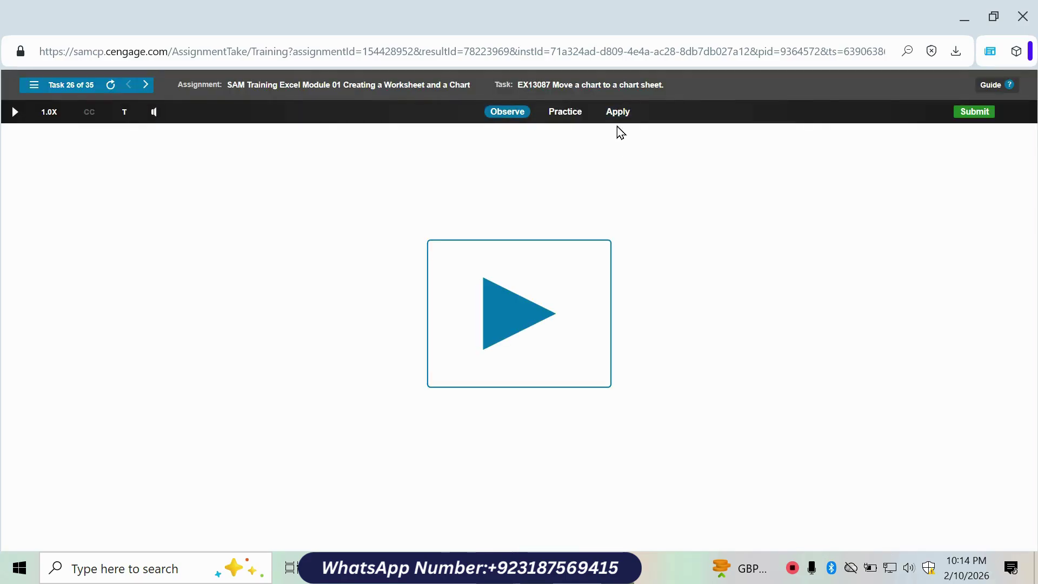
Open the Apply exercise of task 26 and move the Stacked Column chart to a new chart sheet with the default name.
click(618, 114)
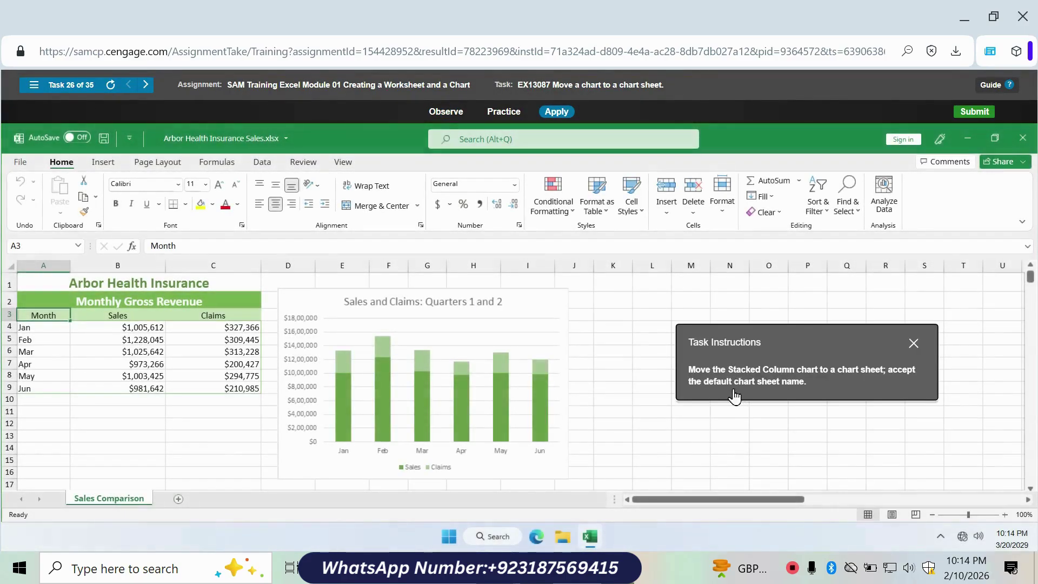
click(557, 300)
click(395, 162)
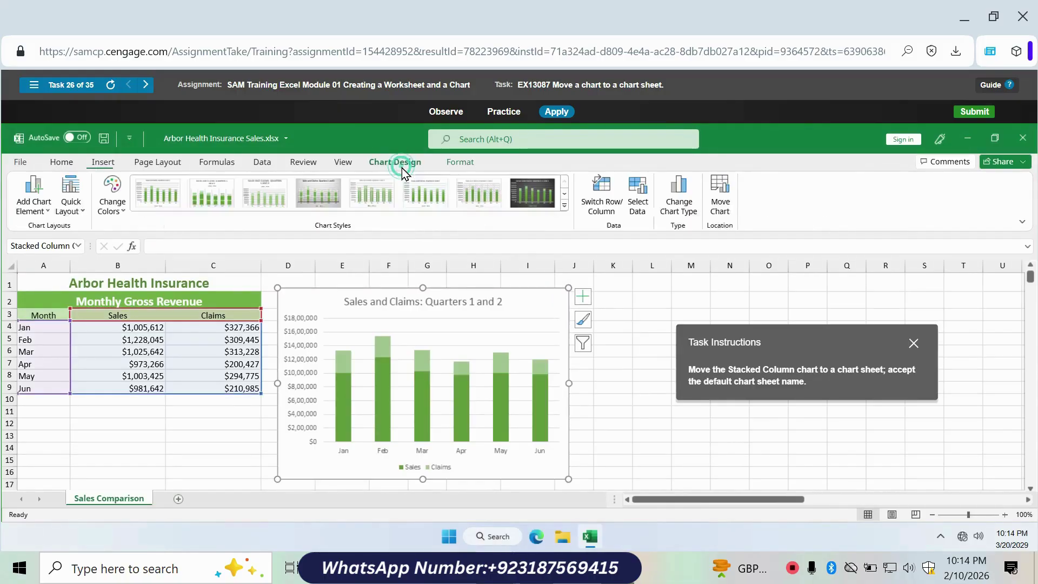
click(722, 204)
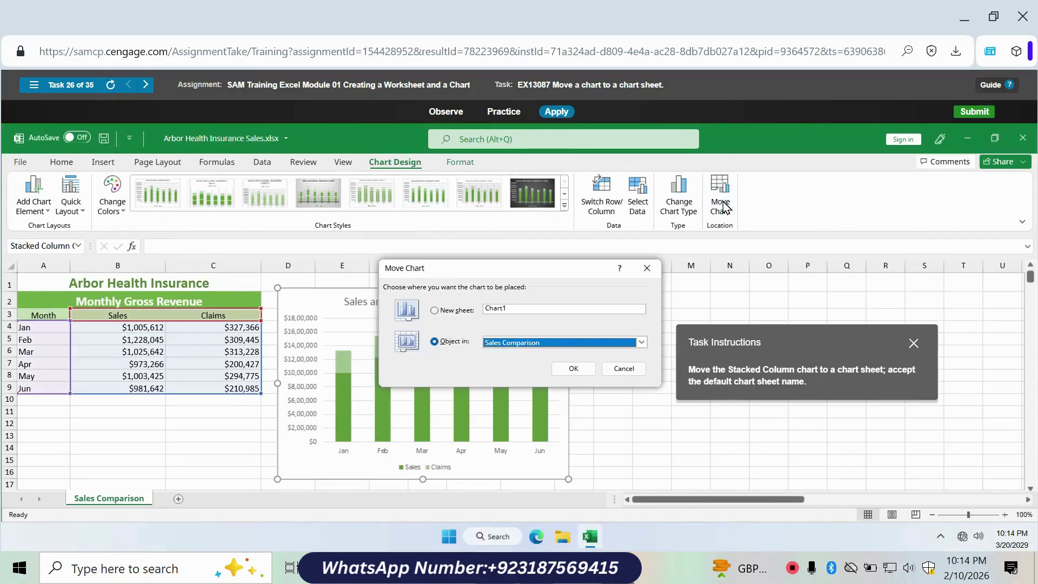
click(439, 311)
click(559, 373)
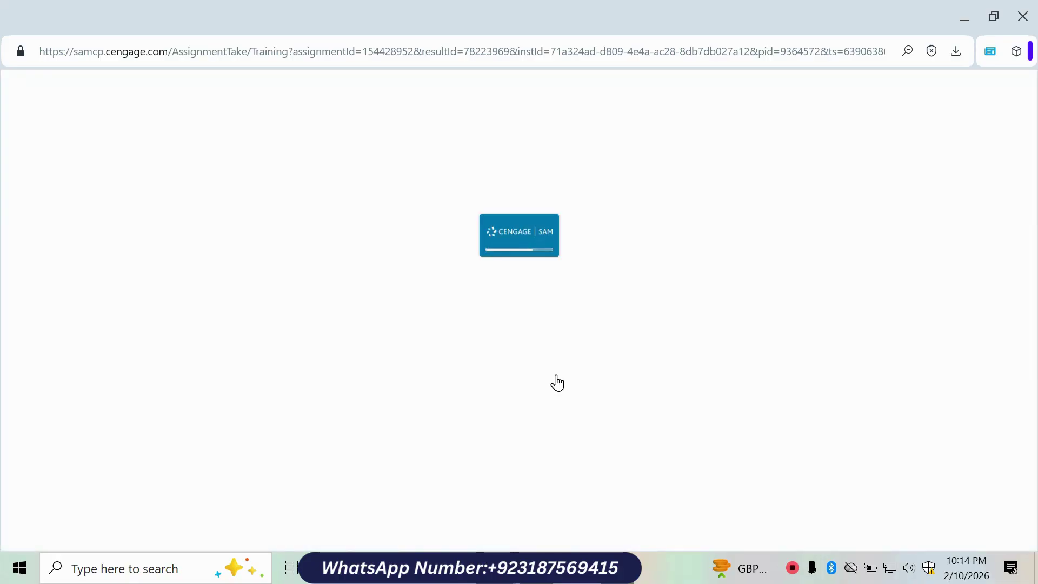
Open the Apply exercise of task 27 and rename the Sheet1 worksheet as Sales.
click(620, 112)
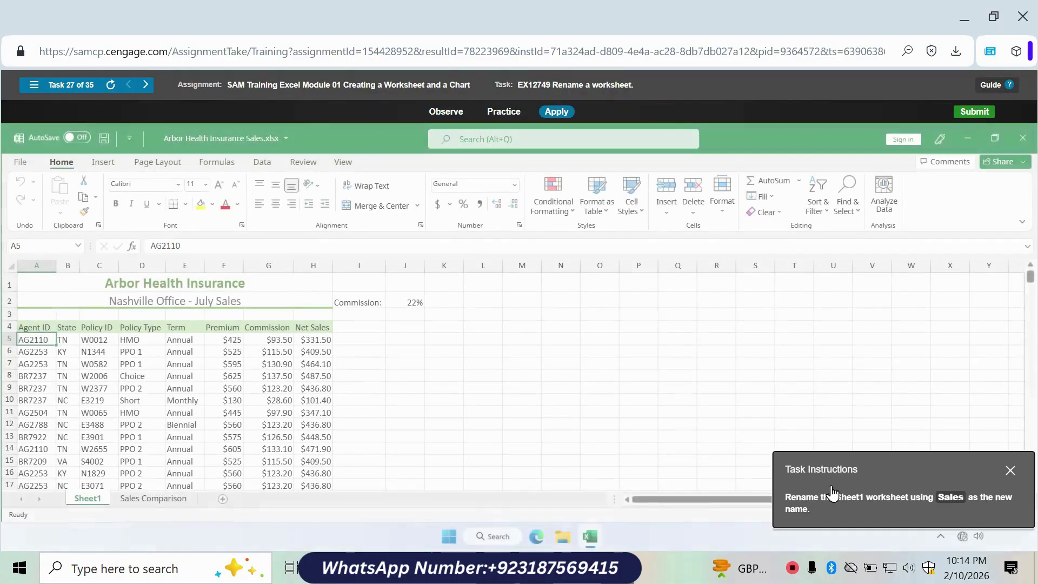
right_click(93, 499)
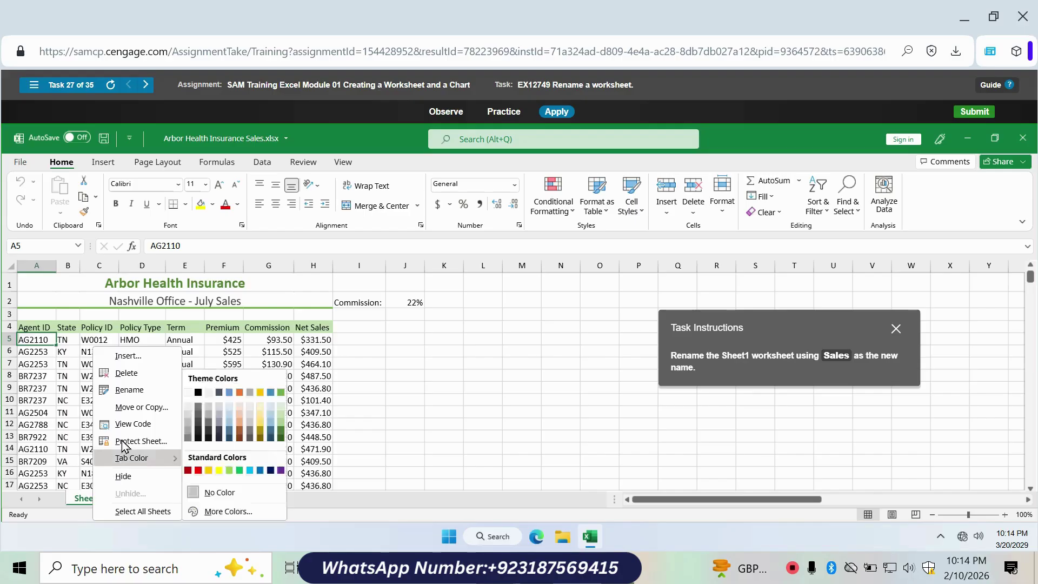
click(134, 390)
key(BackSpace)
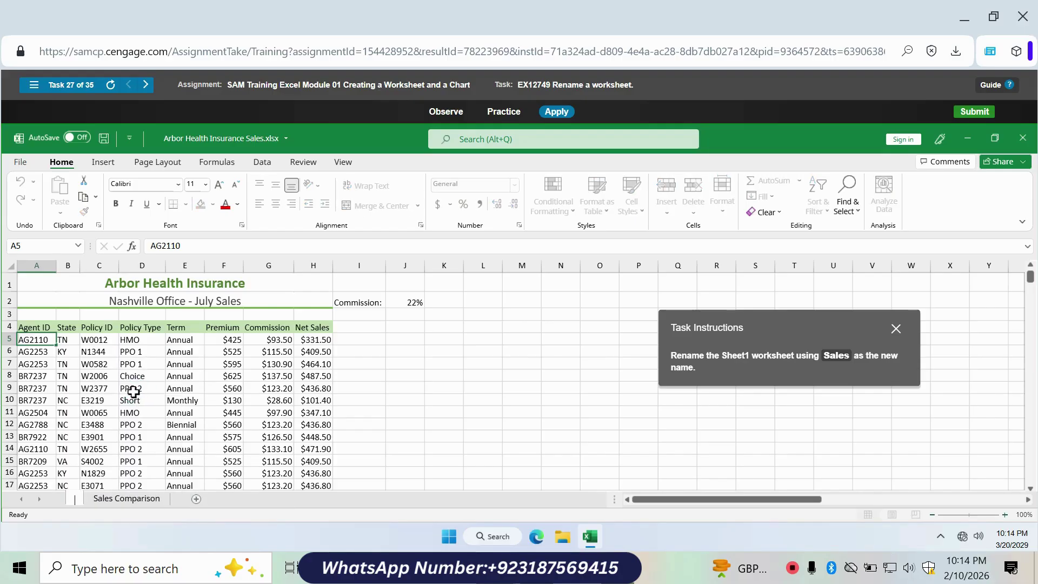
text(Sa)
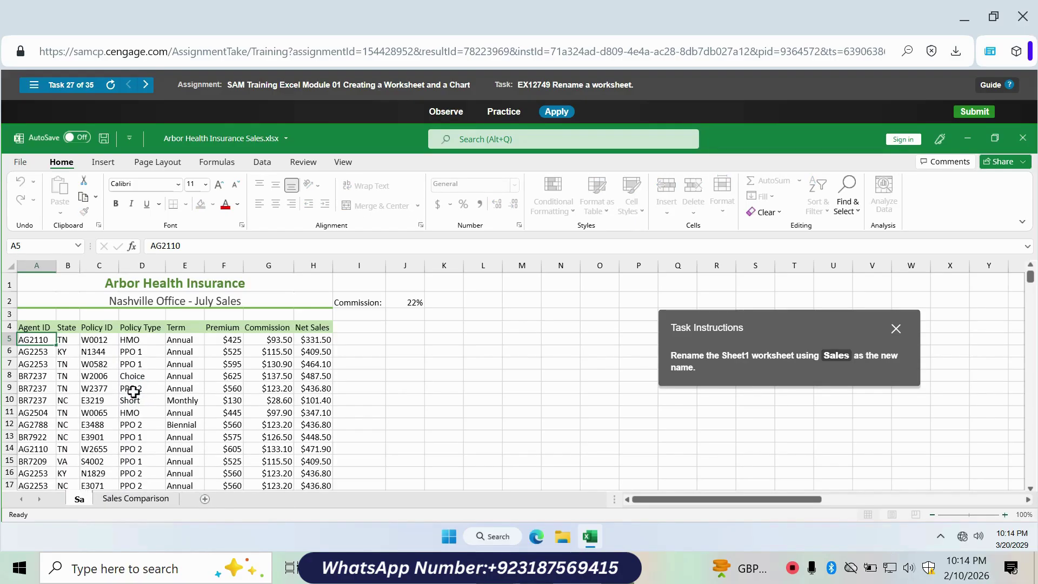
text(l)
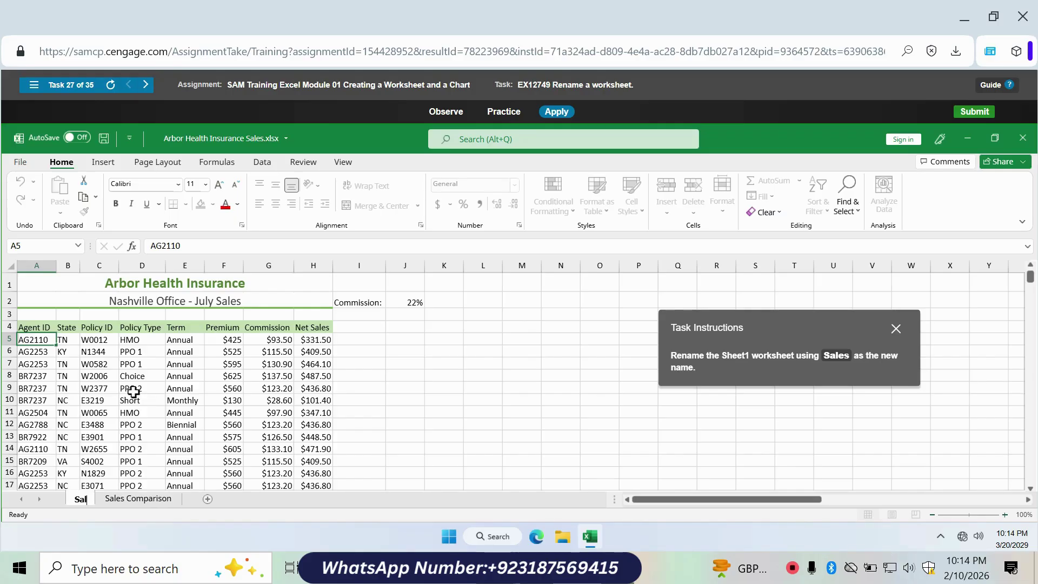
text(es)
key(Return)
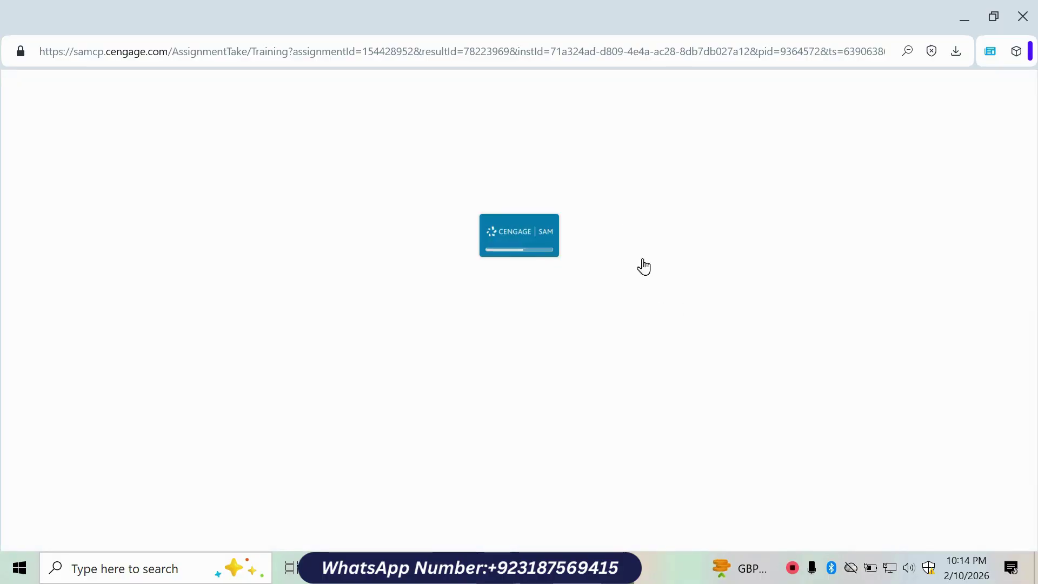
Open the Apply exercise of task 28 and change the Cost Calculator sheet tab color to the standard Yellow.
click(627, 115)
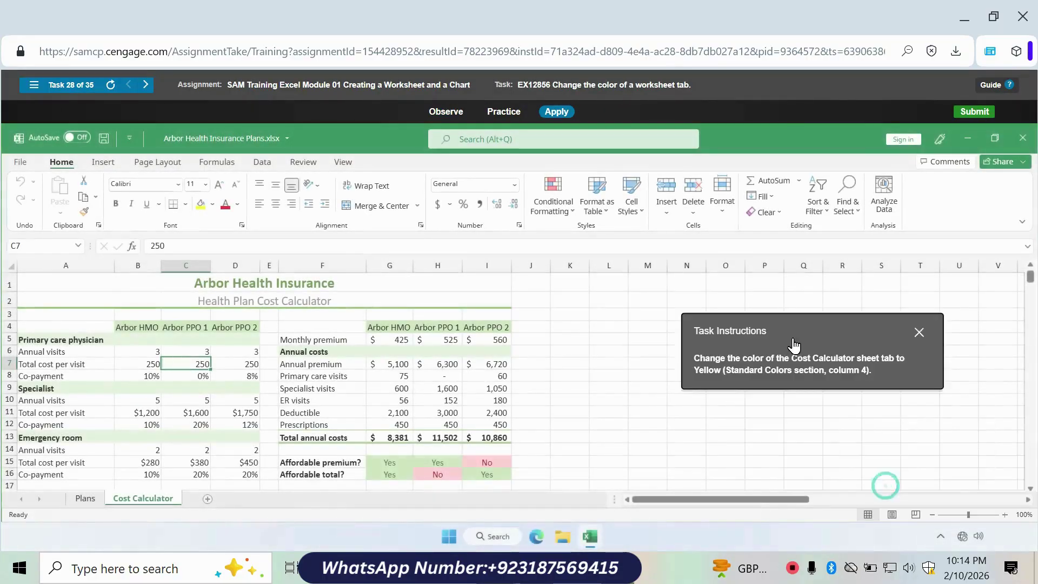
right_click(145, 501)
mouse_move(205, 458)
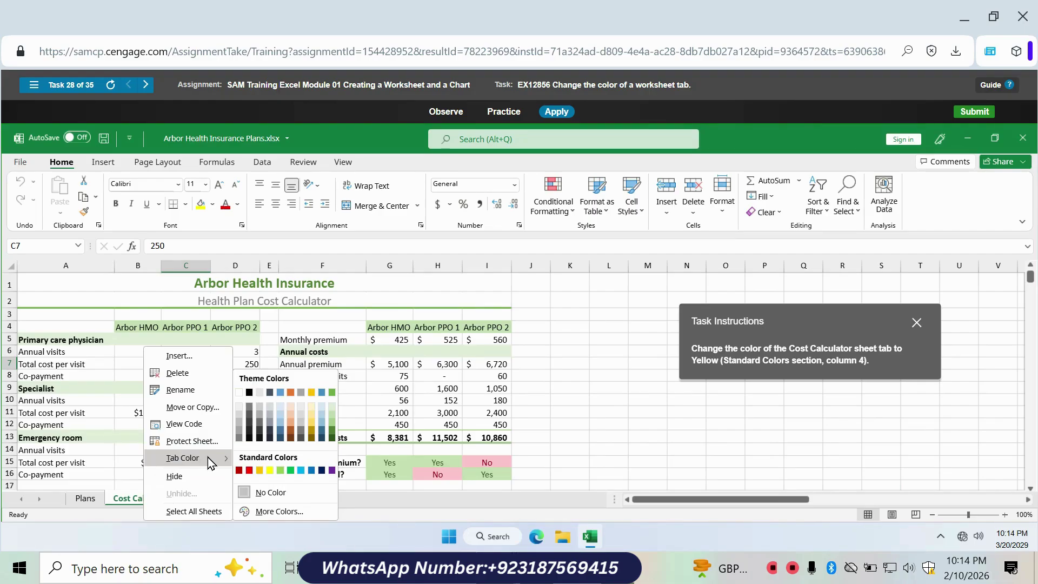
click(270, 471)
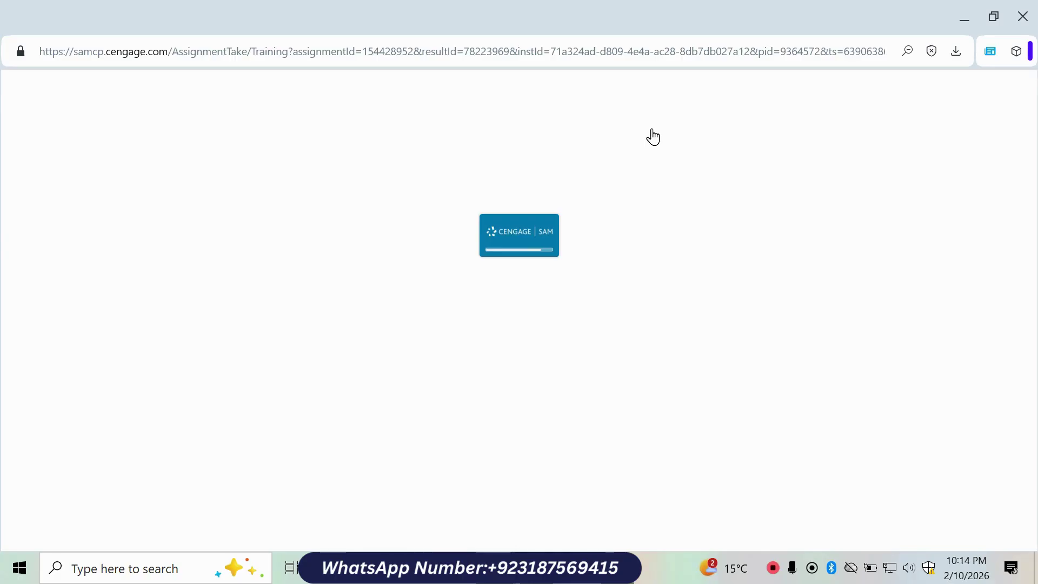
Open the Apply exercise of task 29 and try to enter July Sales Title as the workbook's Tags property.
click(617, 112)
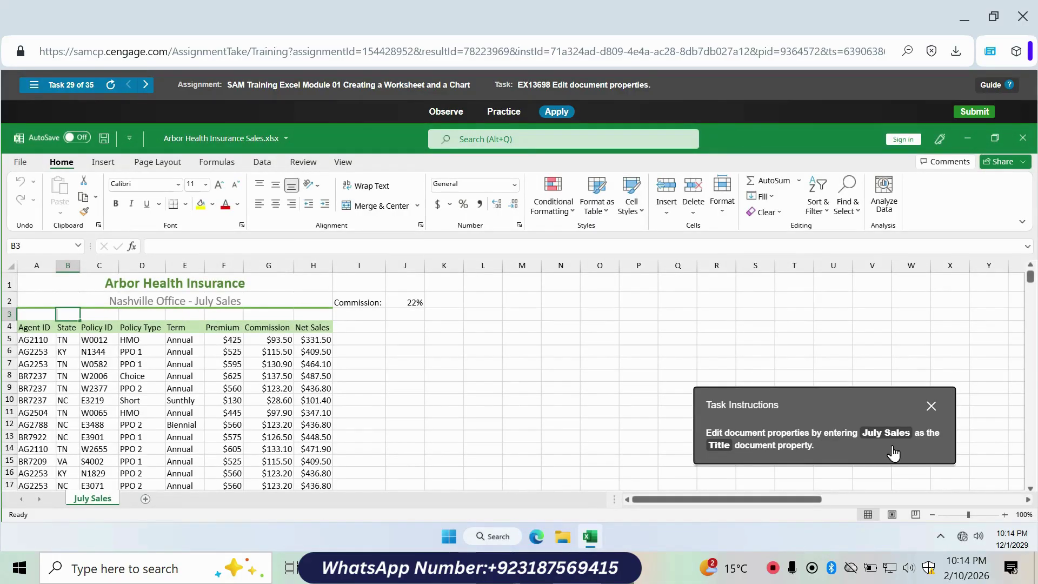
click(26, 167)
click(48, 272)
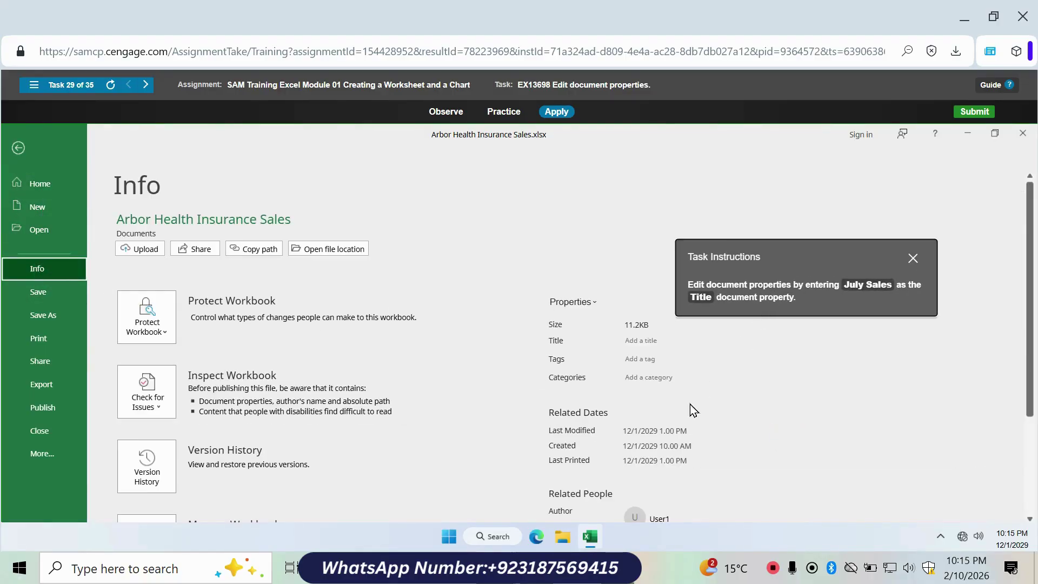
click(649, 359)
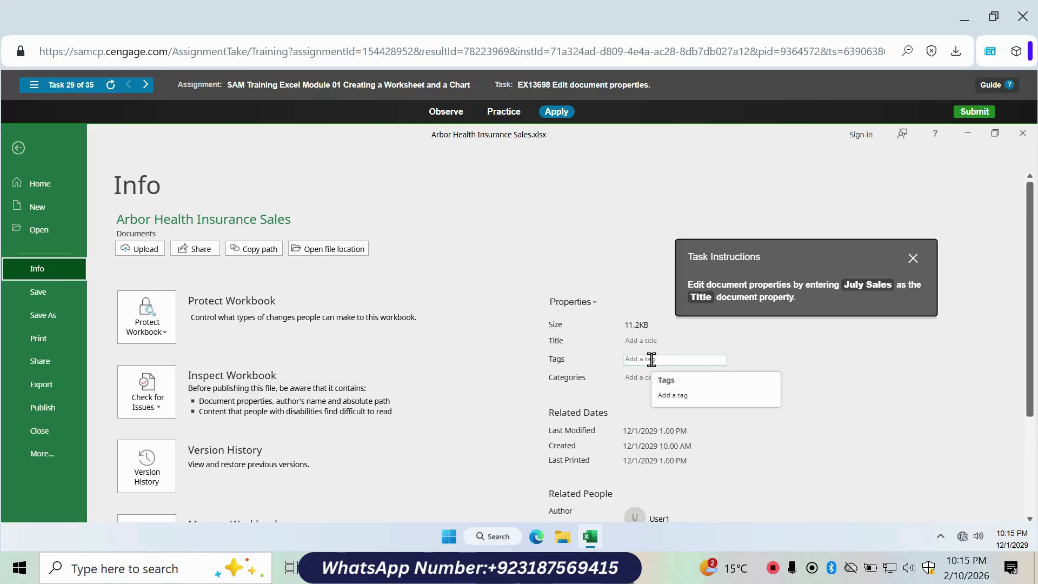
click(651, 359)
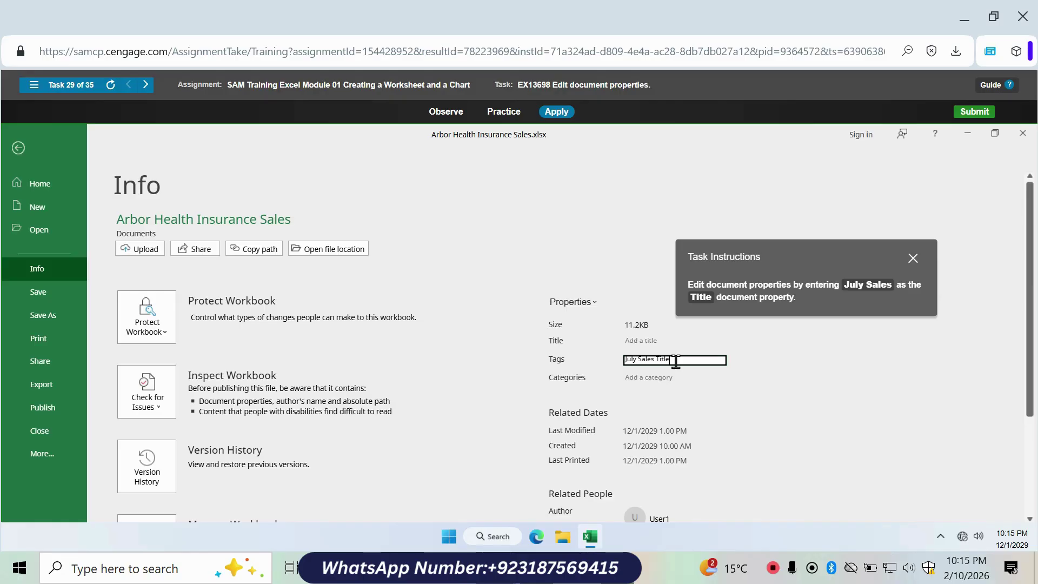
click(730, 368)
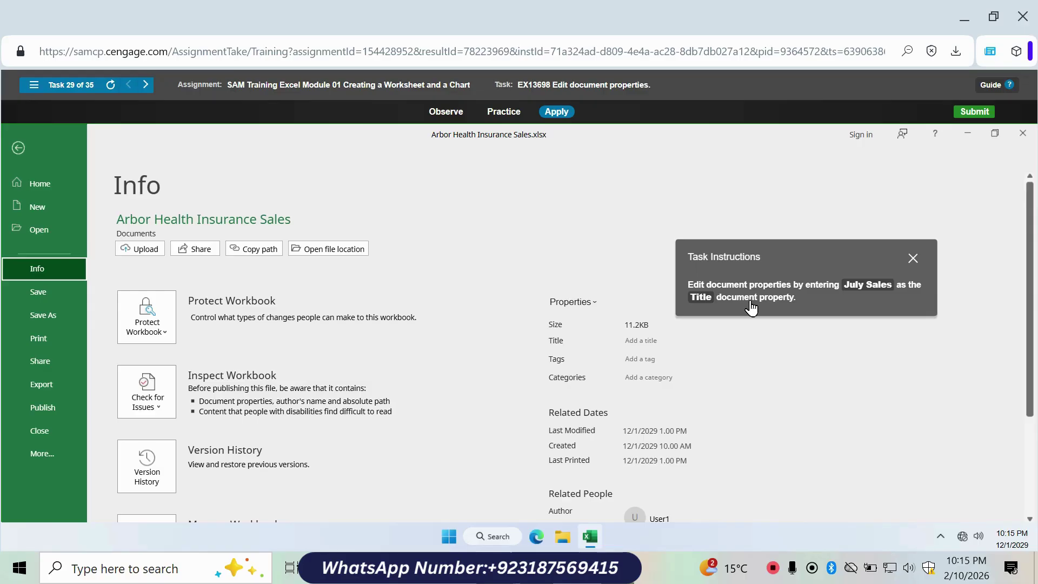
click(654, 360)
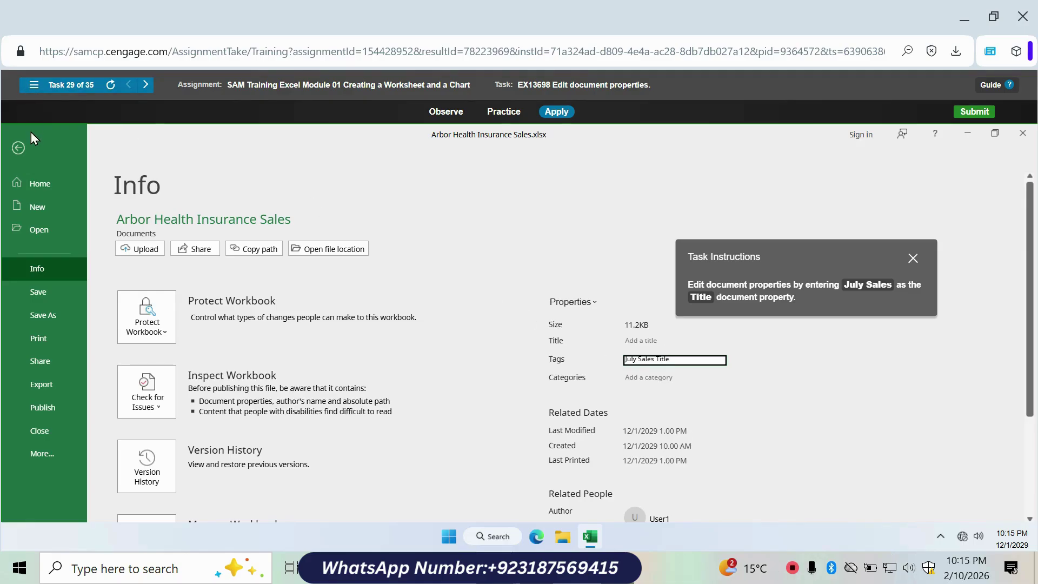
click(23, 152)
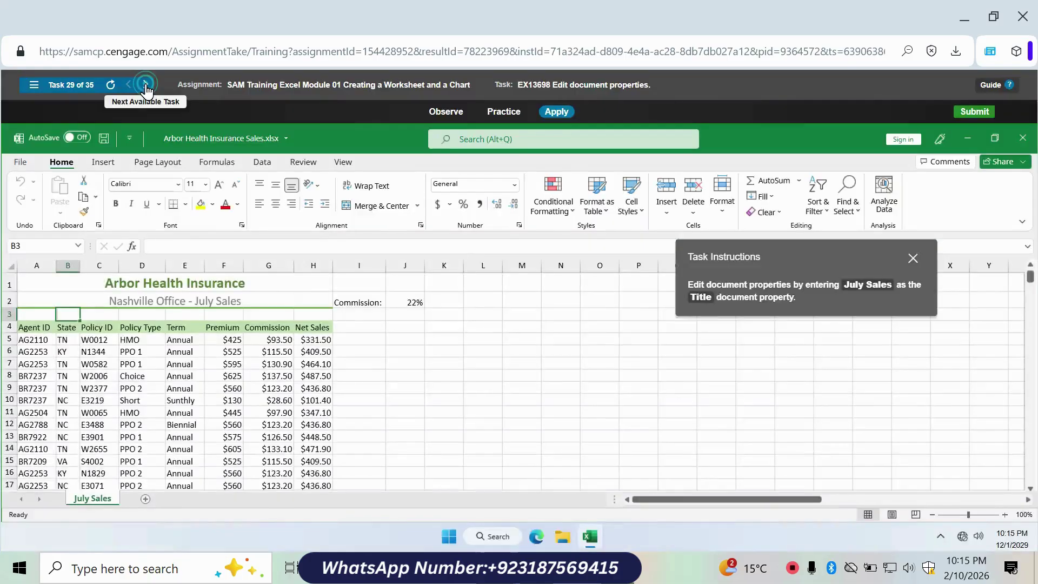
Skip to task 30, open its Apply exercise and change the worksheet's page orientation to Landscape.
click(153, 95)
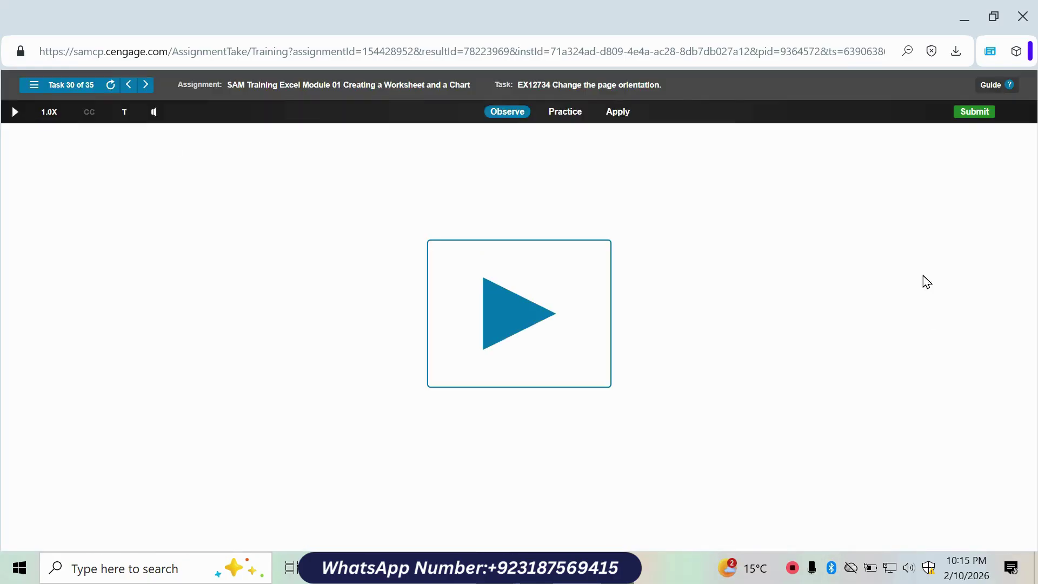
click(625, 117)
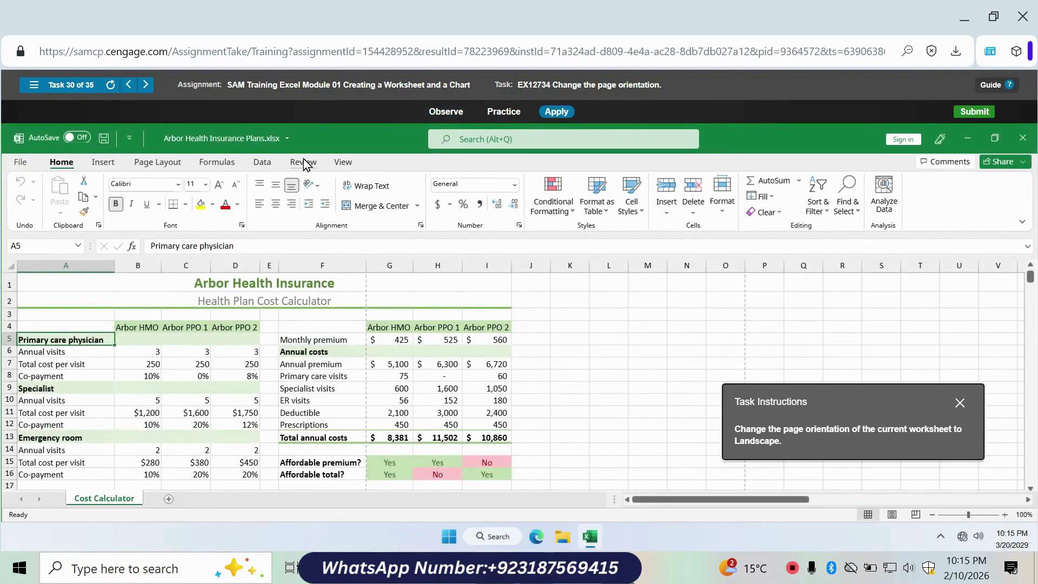
click(159, 163)
click(154, 190)
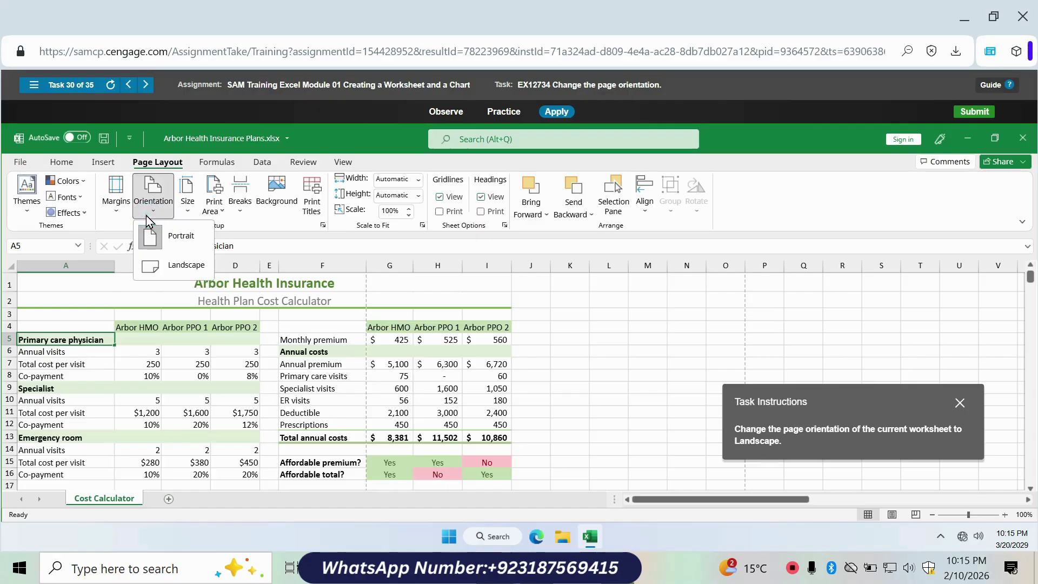
click(177, 265)
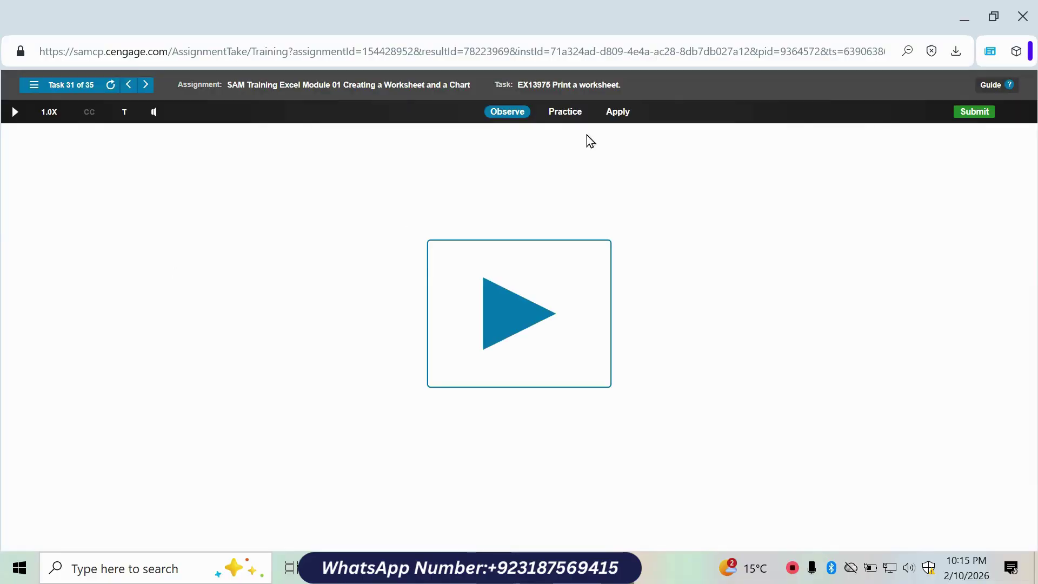
Open the Apply exercise of task 31 and print 3 copies of the Plans worksheet.
click(619, 112)
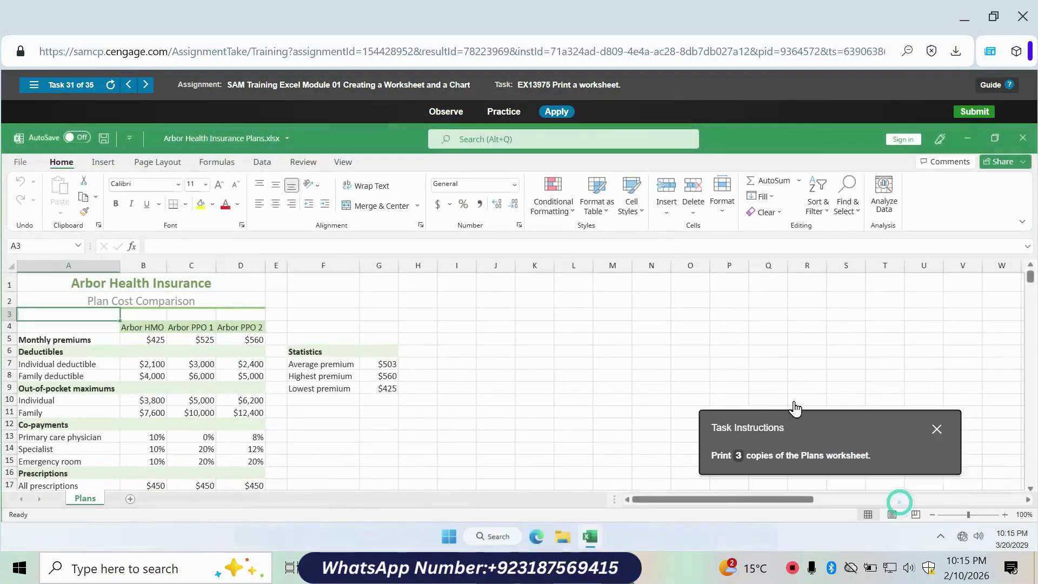
click(20, 161)
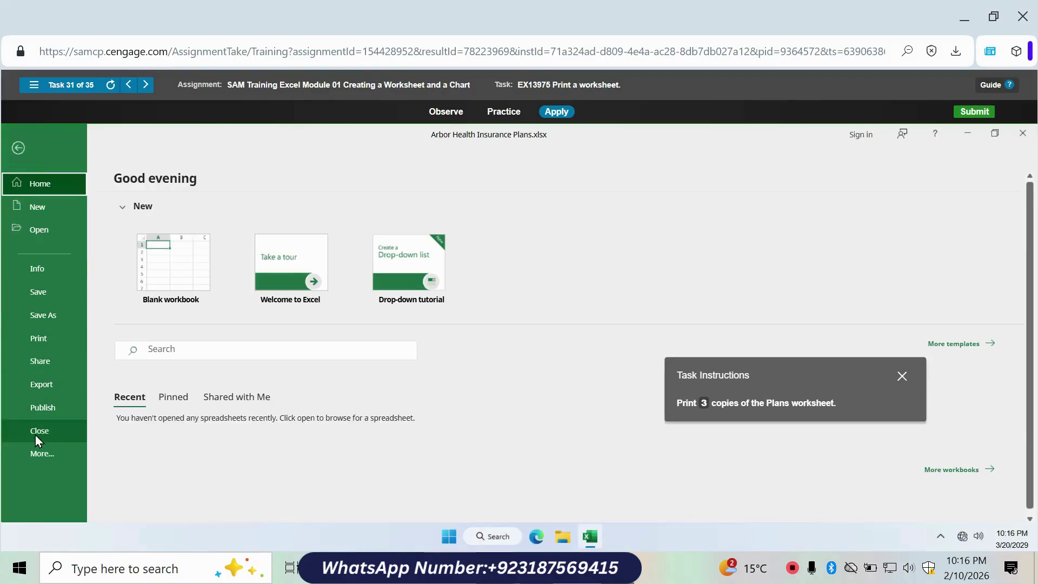
click(49, 343)
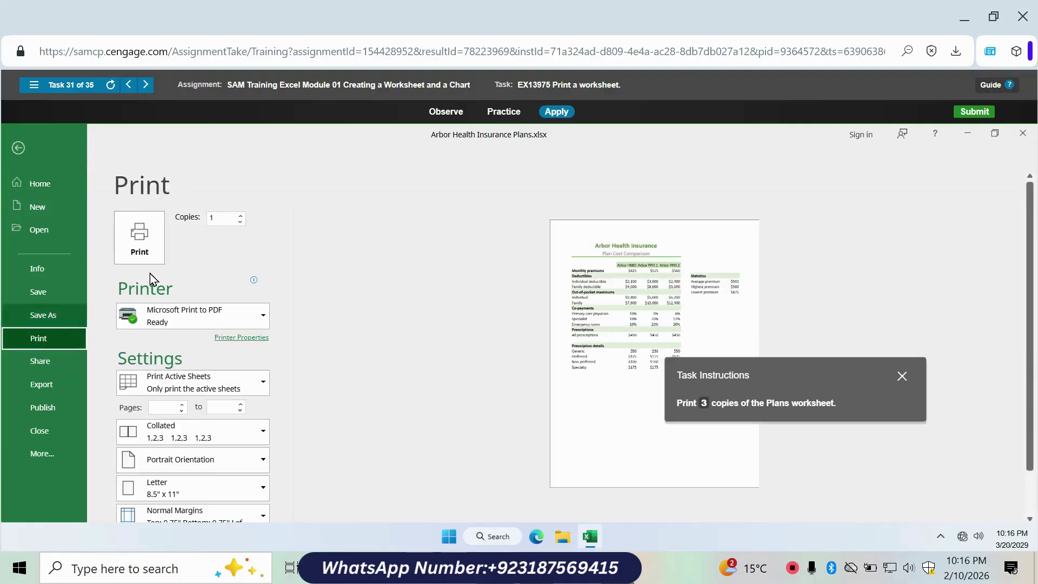
double_click(244, 216)
click(140, 236)
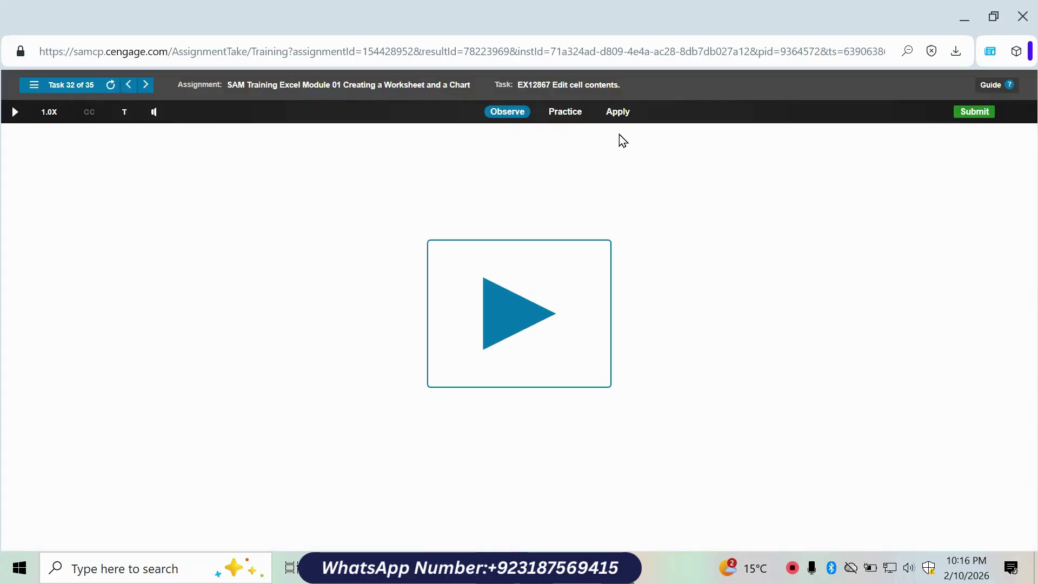
Open the Apply exercise of task 32 and try to insert Health between Arbor and Insurance in cell A1.
click(618, 112)
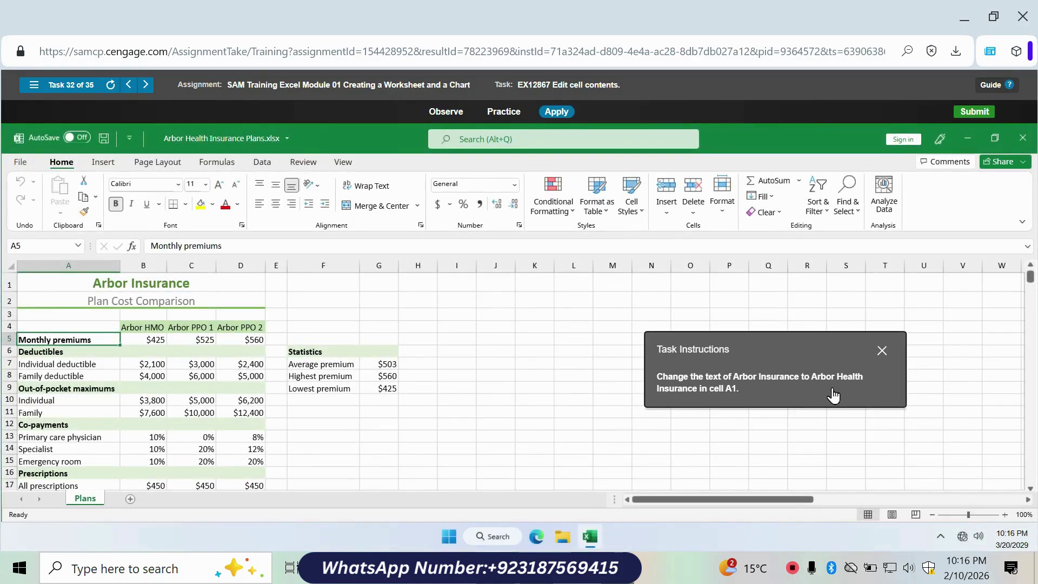
click(145, 284)
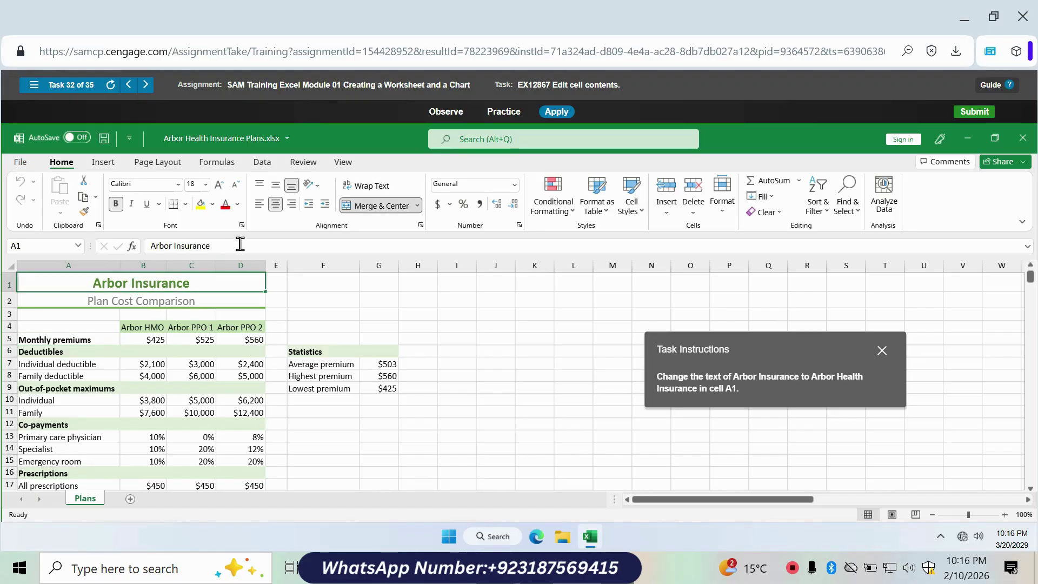
click(173, 245)
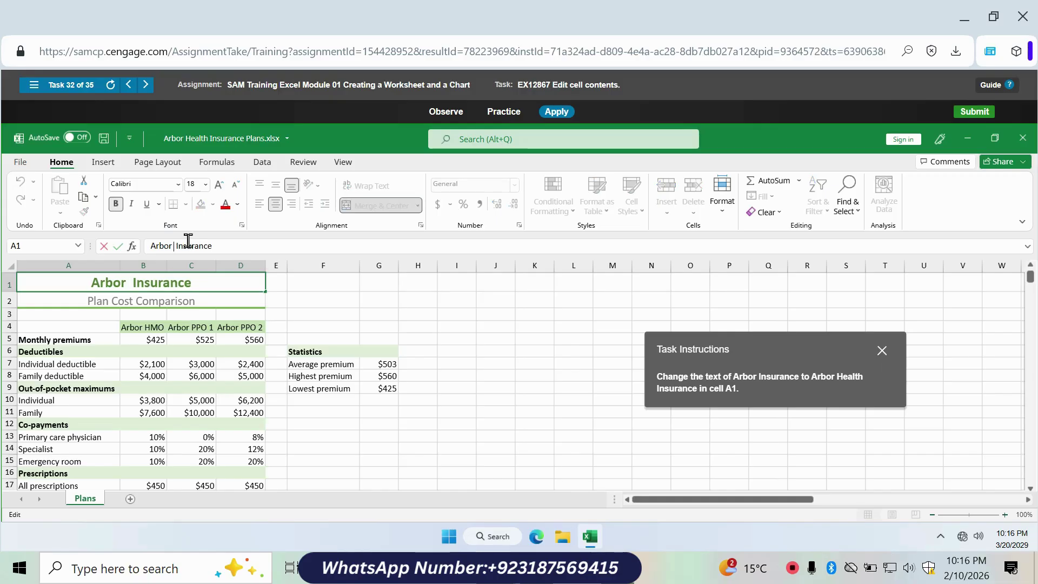
text(Hea)
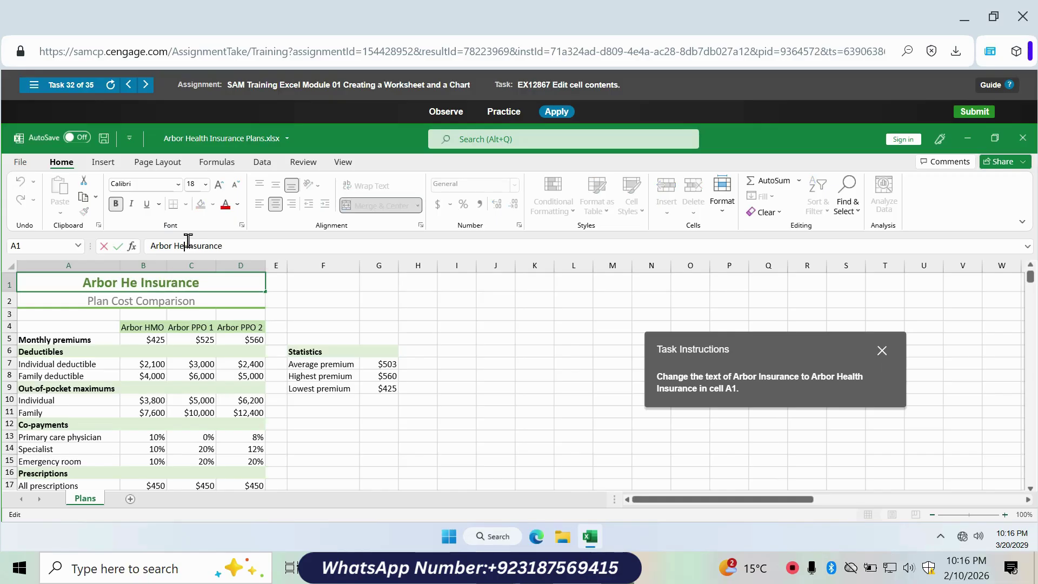
text(lthv)
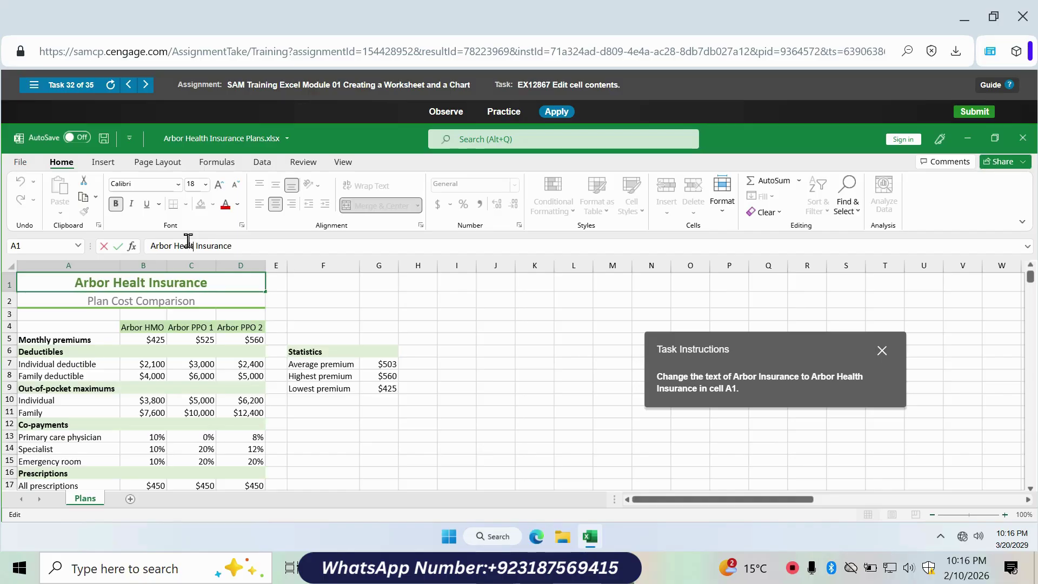
key(Return)
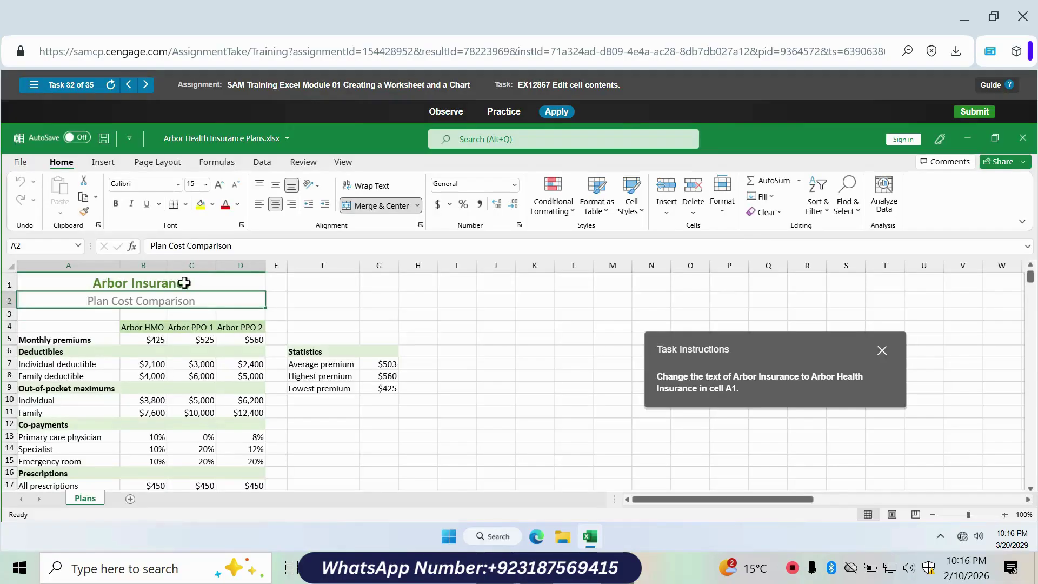
Try again to add the word Health before Insurance in the cell A1 title.
click(183, 278)
click(173, 246)
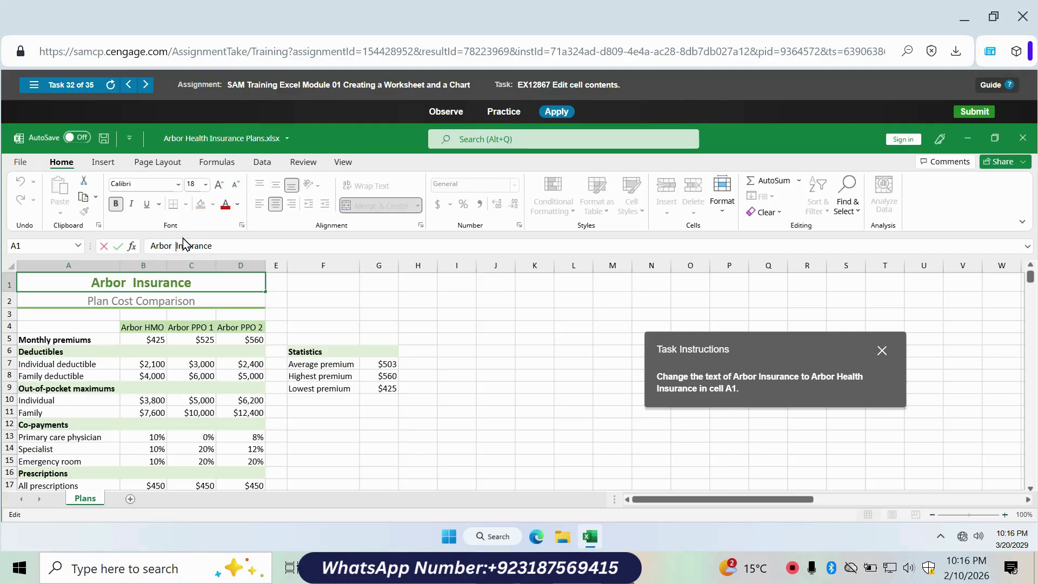
text(H)
text(eal)
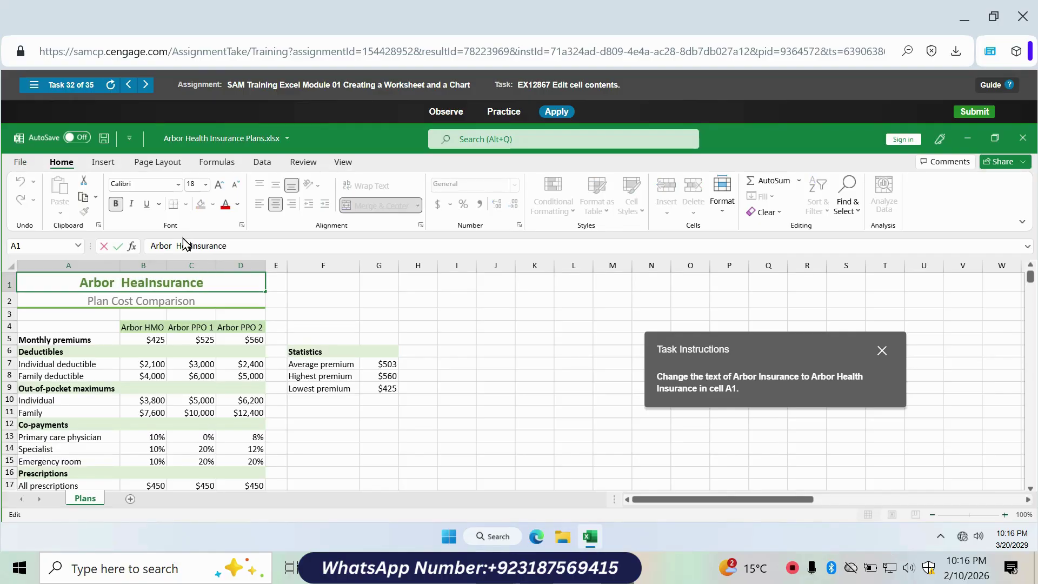
text(th)
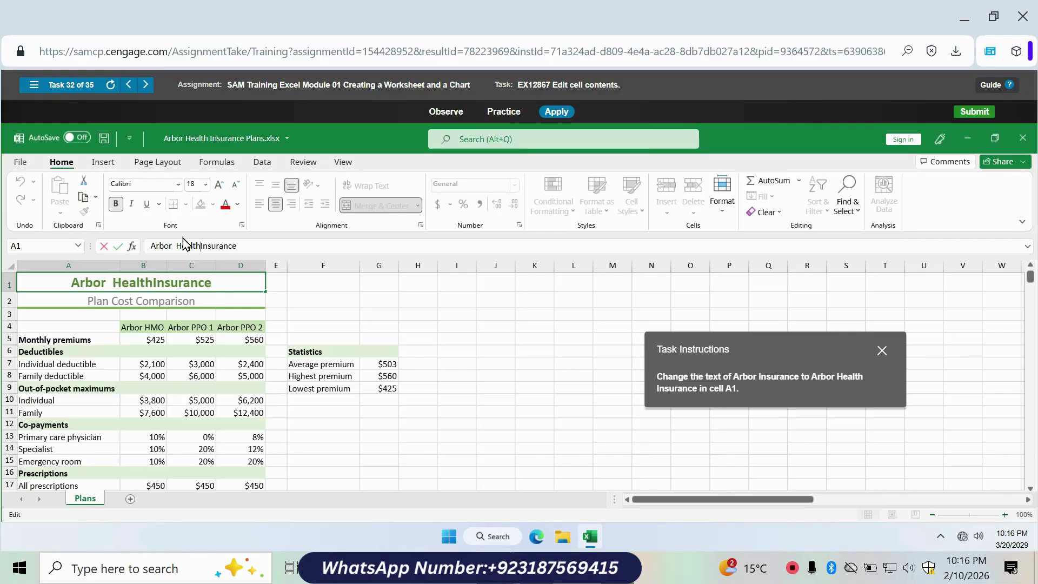
key(Return)
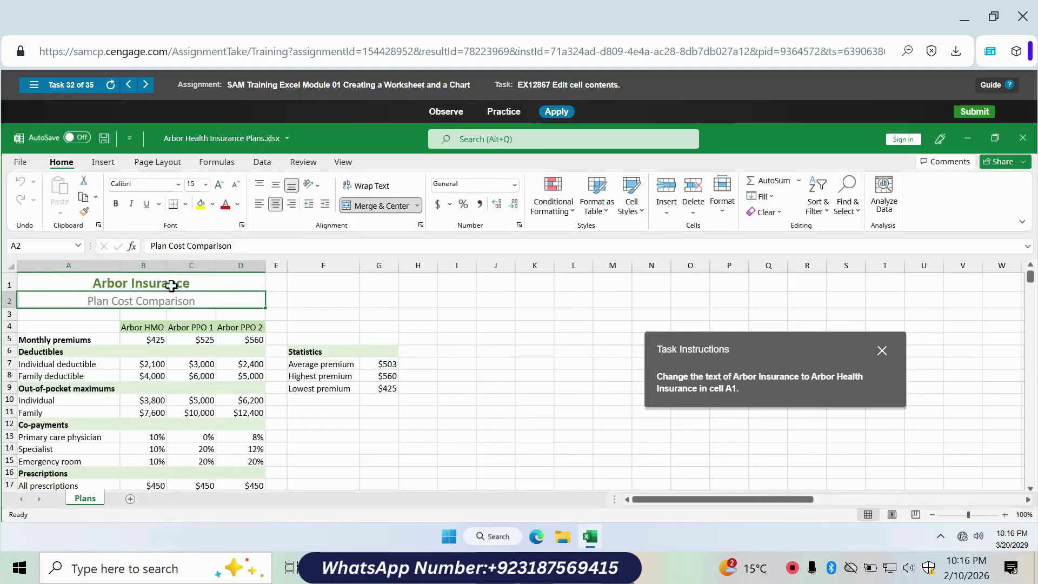
Change the text of cell A1 to Arbor Health Insurance.
click(169, 283)
click(170, 242)
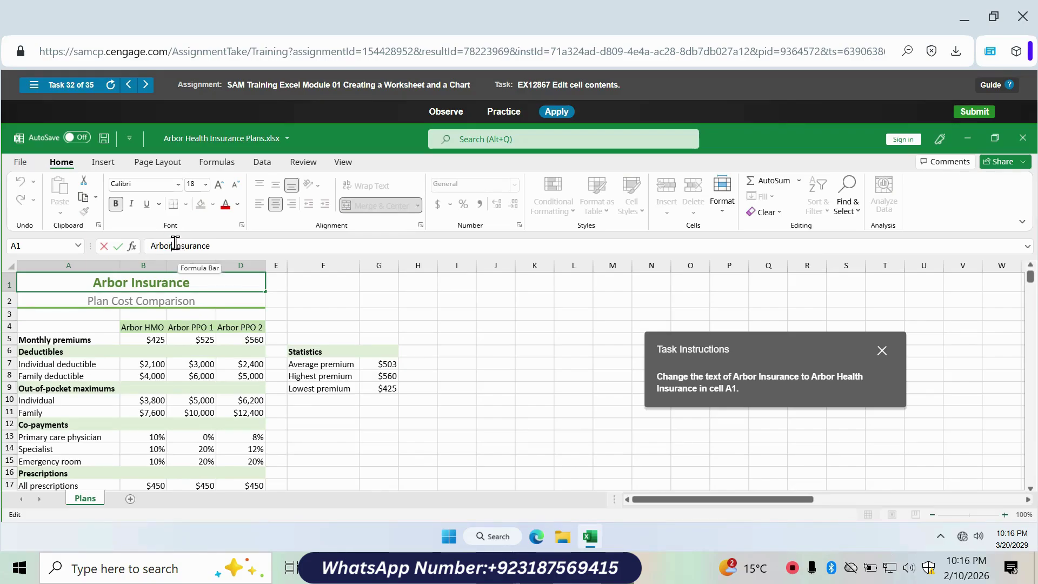
click(174, 242)
text(Hea)
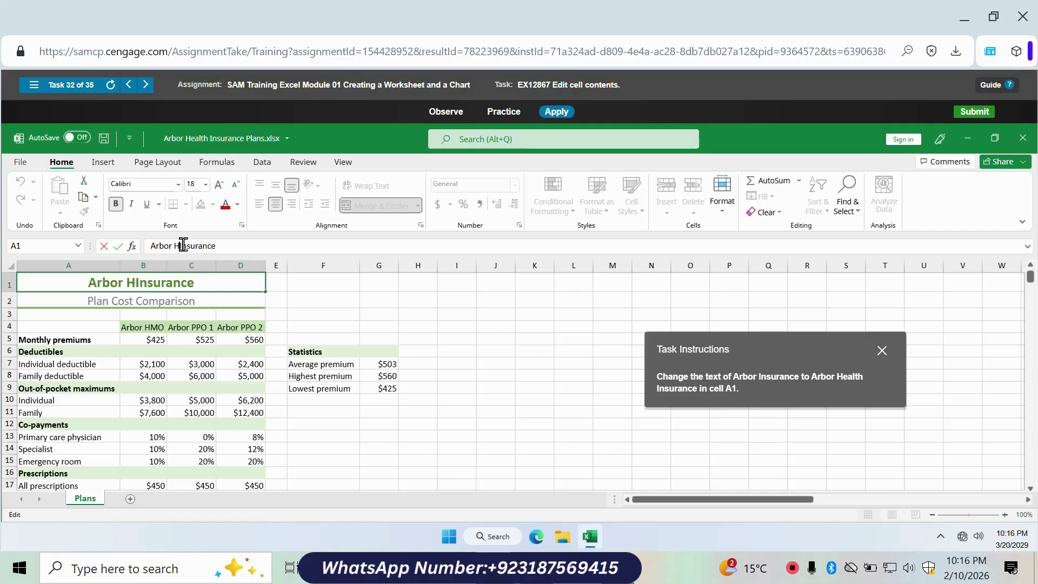
text(lth)
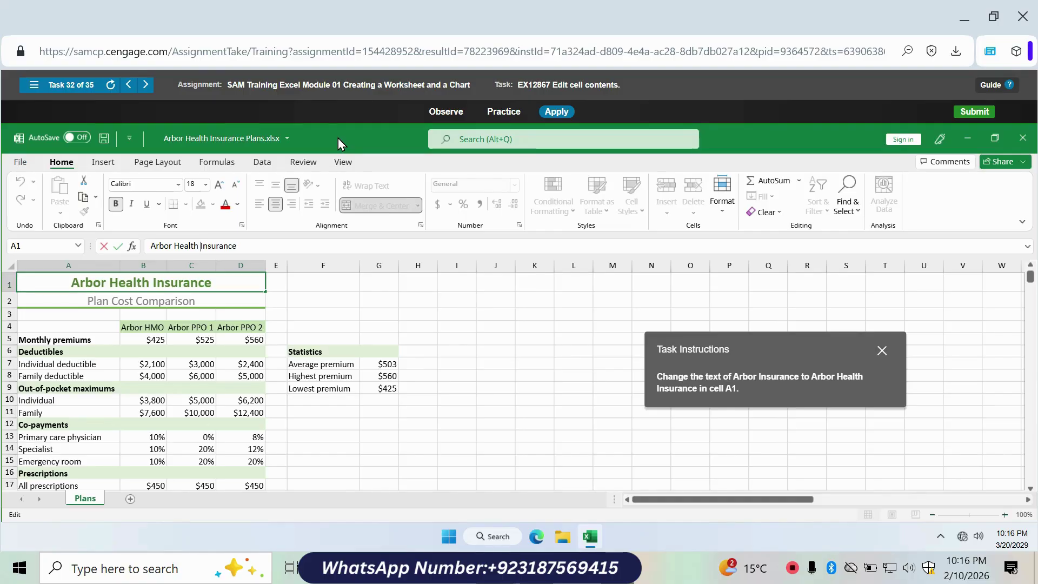
key(Return)
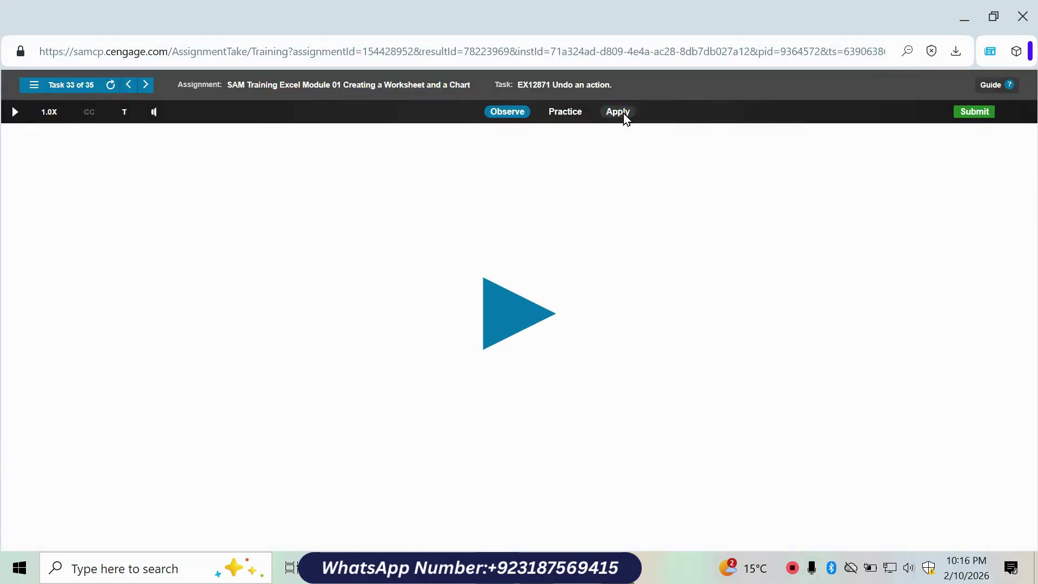
Open the Apply exercise of task 33, change cell A4's font color to Automatic (Black, Text 1) and undo that change.
click(624, 113)
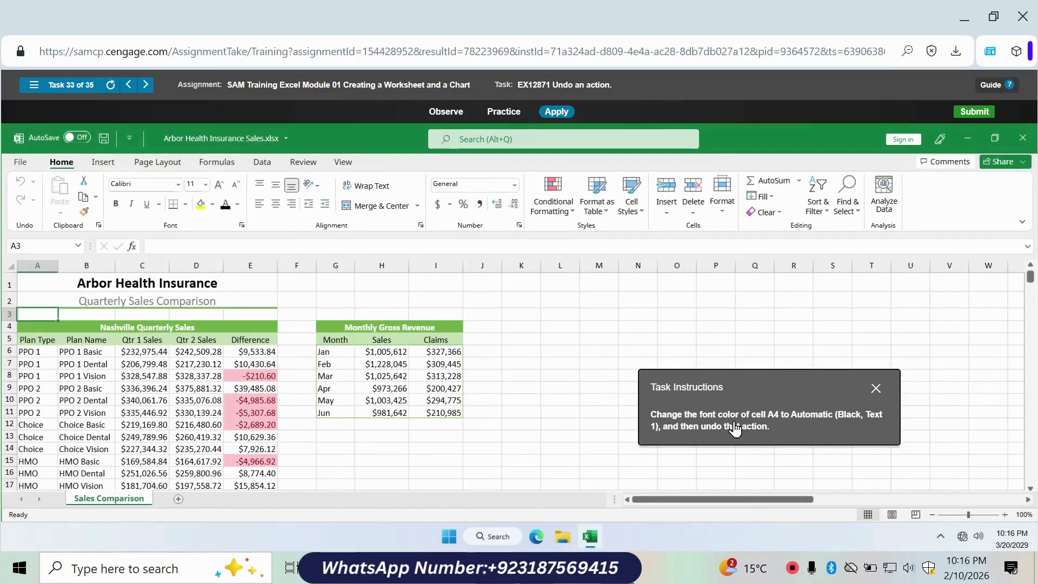
click(39, 326)
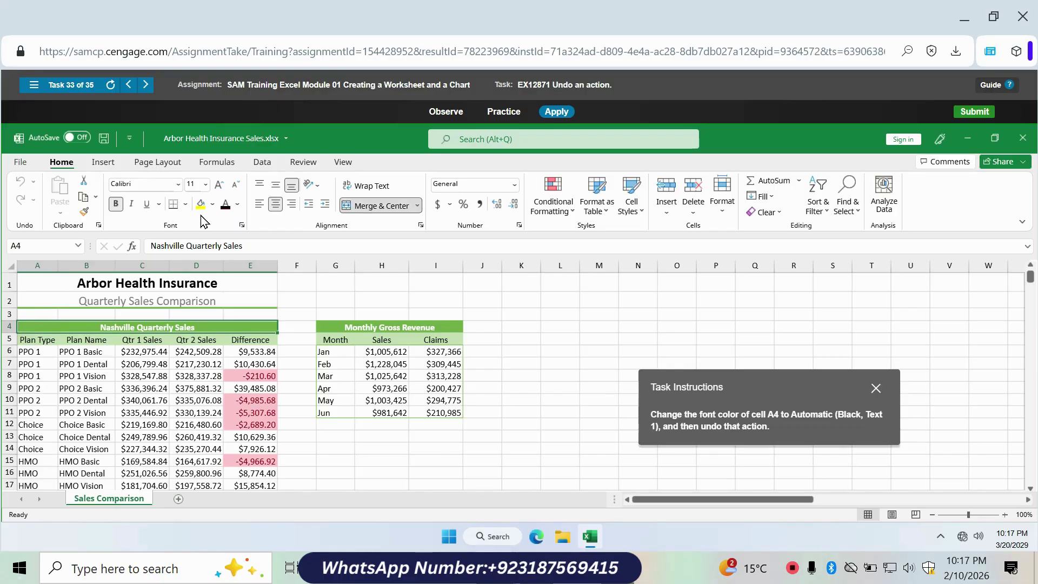
click(237, 204)
click(231, 223)
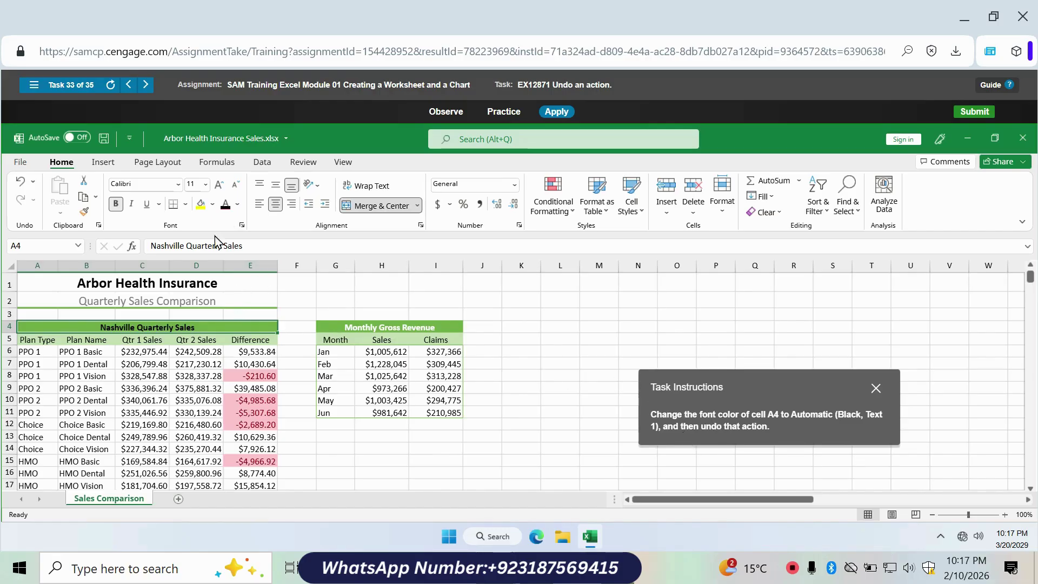
click(22, 187)
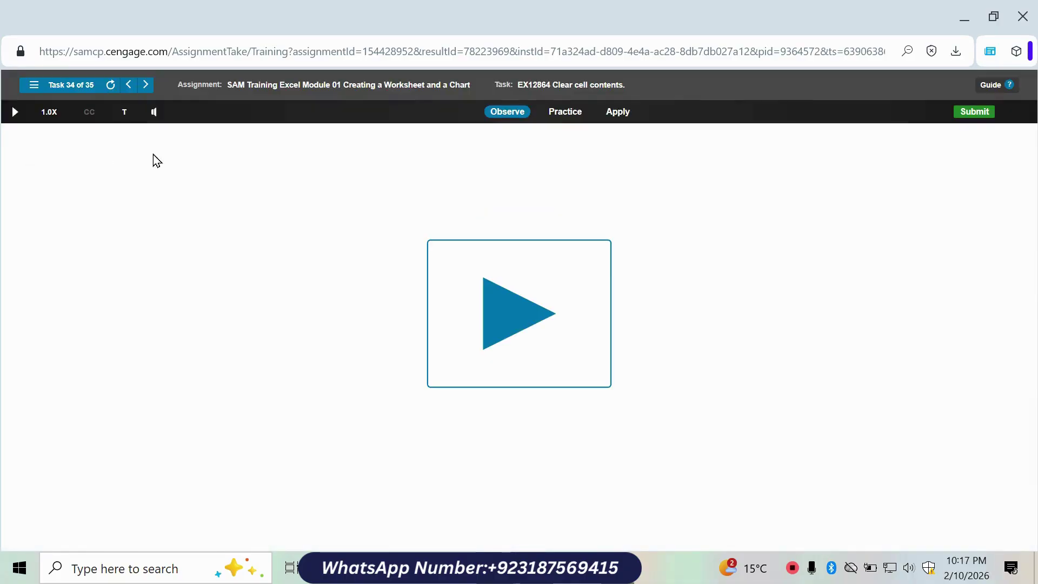
Open the Apply exercise of task 34 and clear the contents of cell A3.
click(623, 113)
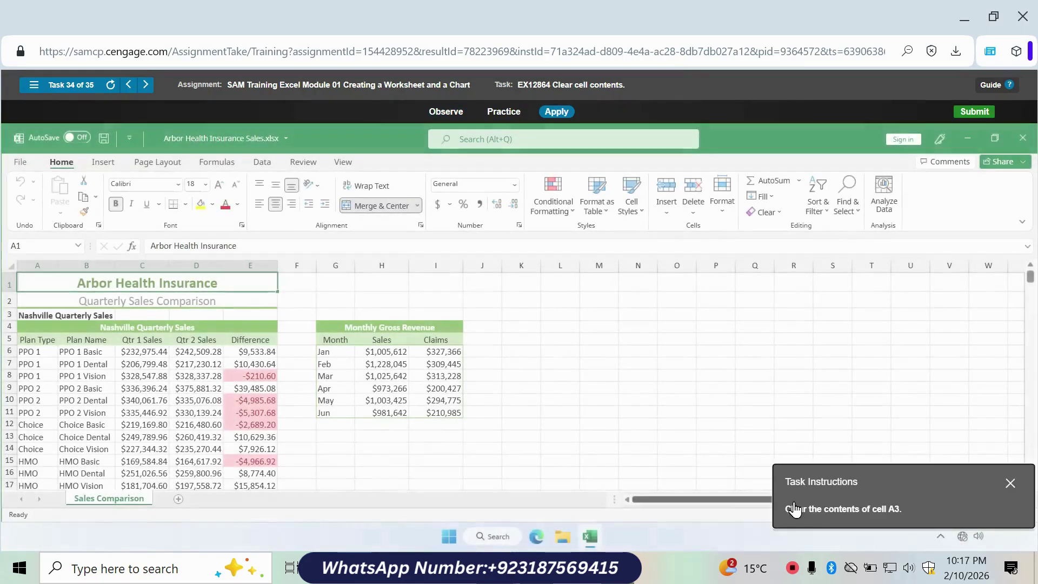
click(47, 318)
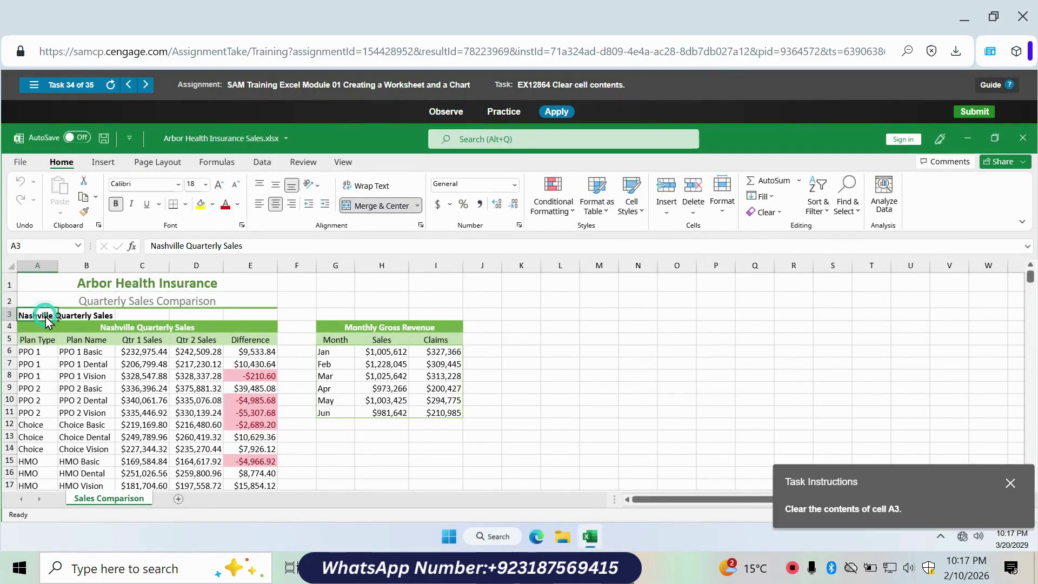
right_click(48, 320)
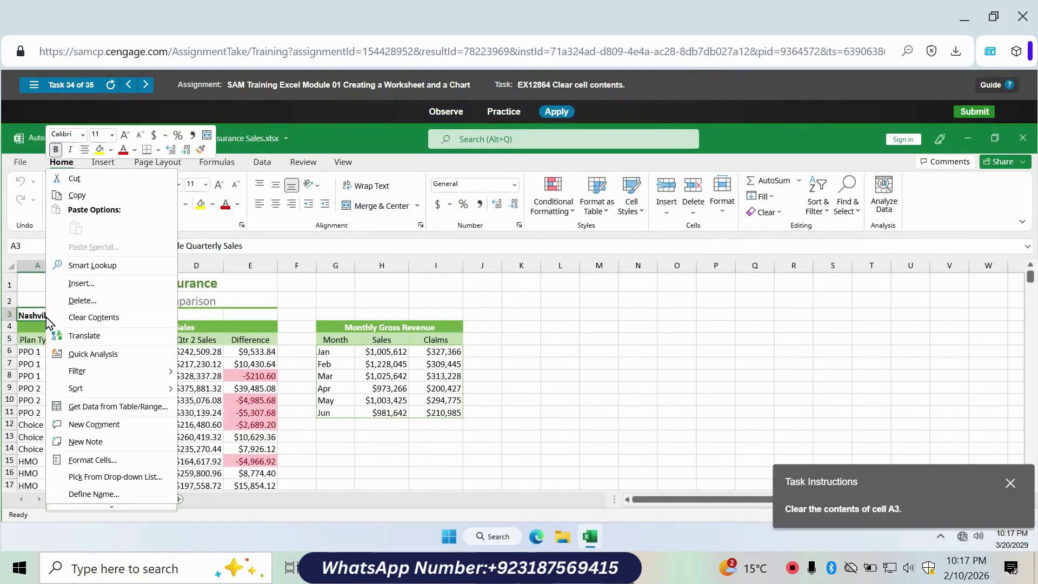
click(104, 322)
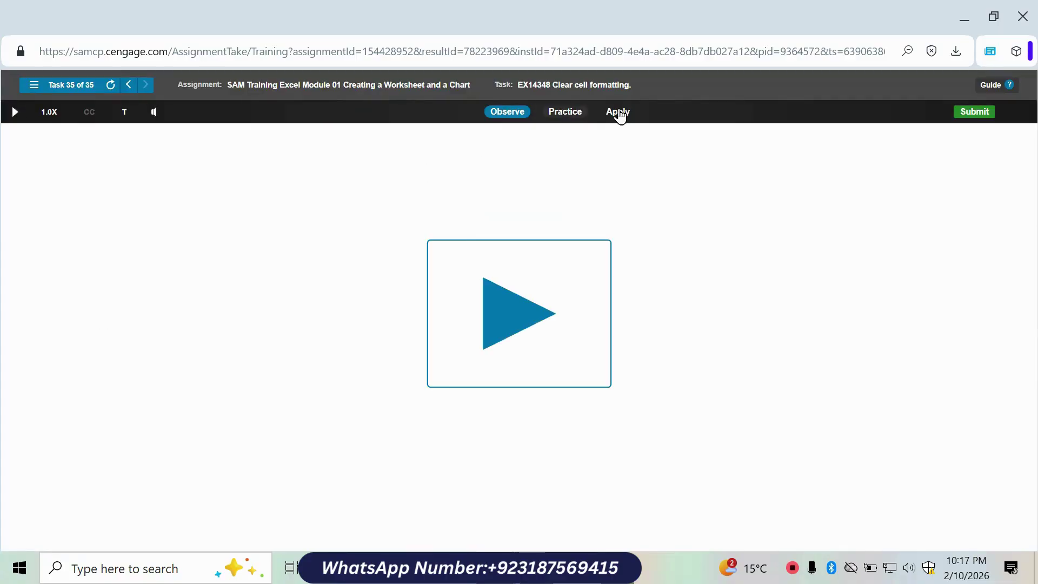
Open the Apply exercise of task 35 and clear the formatting from cell D12.
click(618, 112)
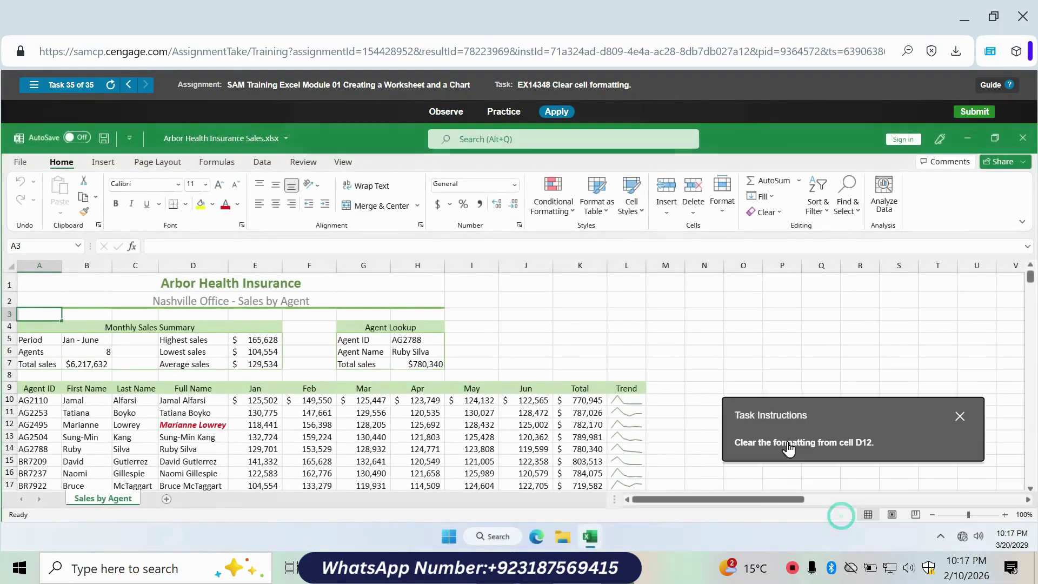
drag(789, 448, 785, 442)
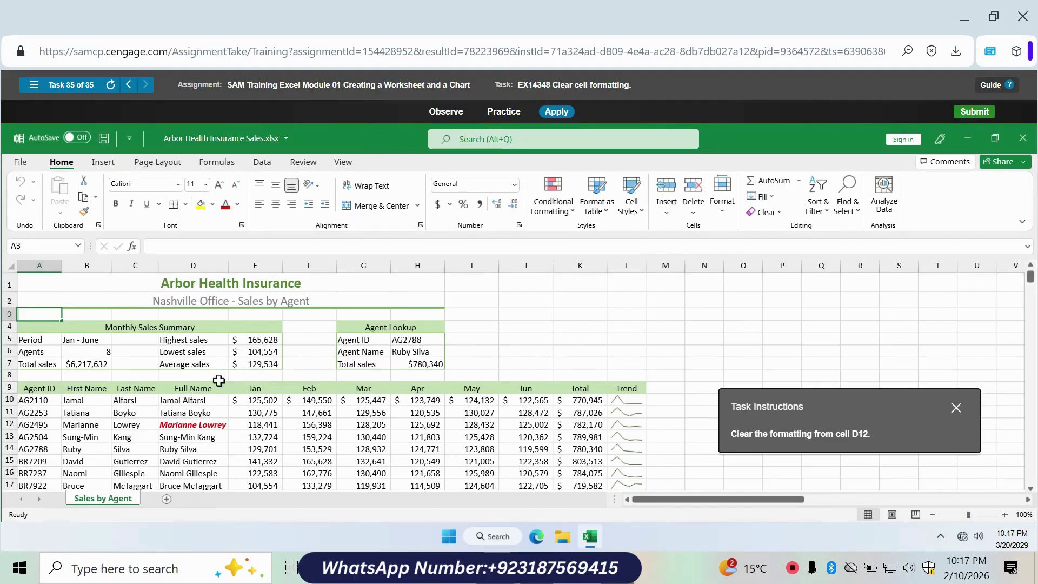
click(186, 423)
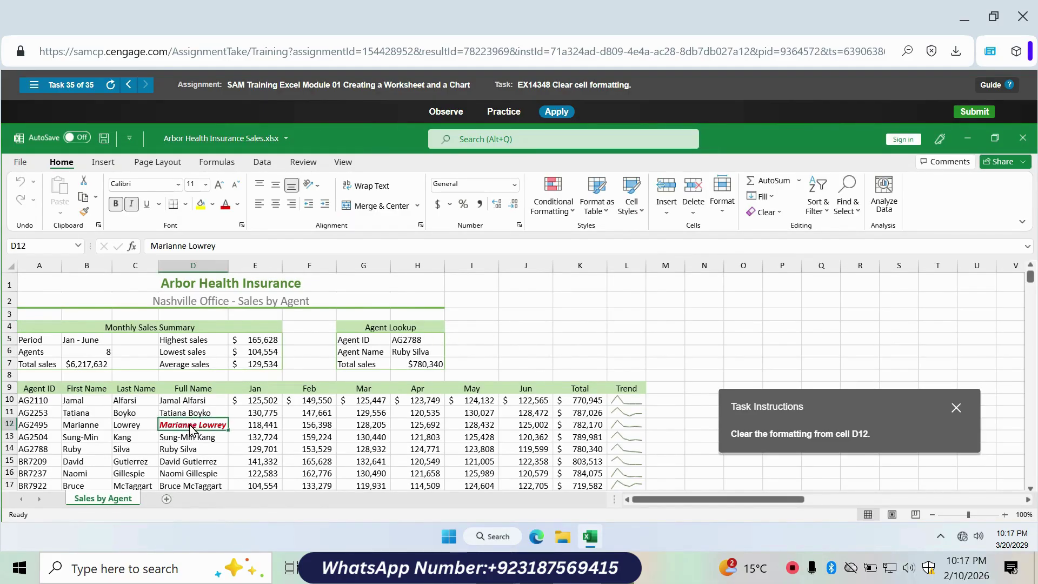
right_click(191, 428)
click(779, 212)
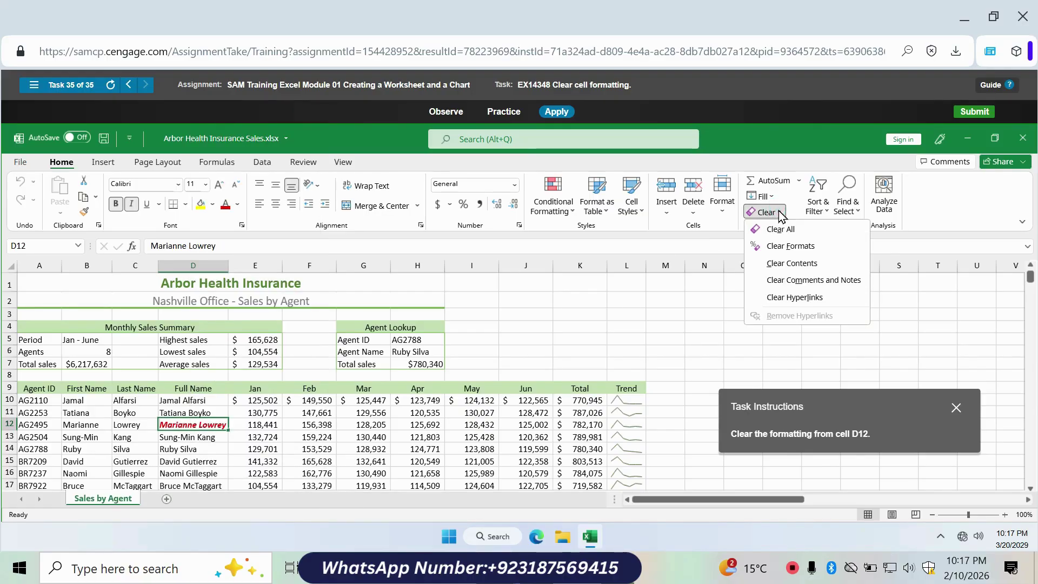
click(805, 244)
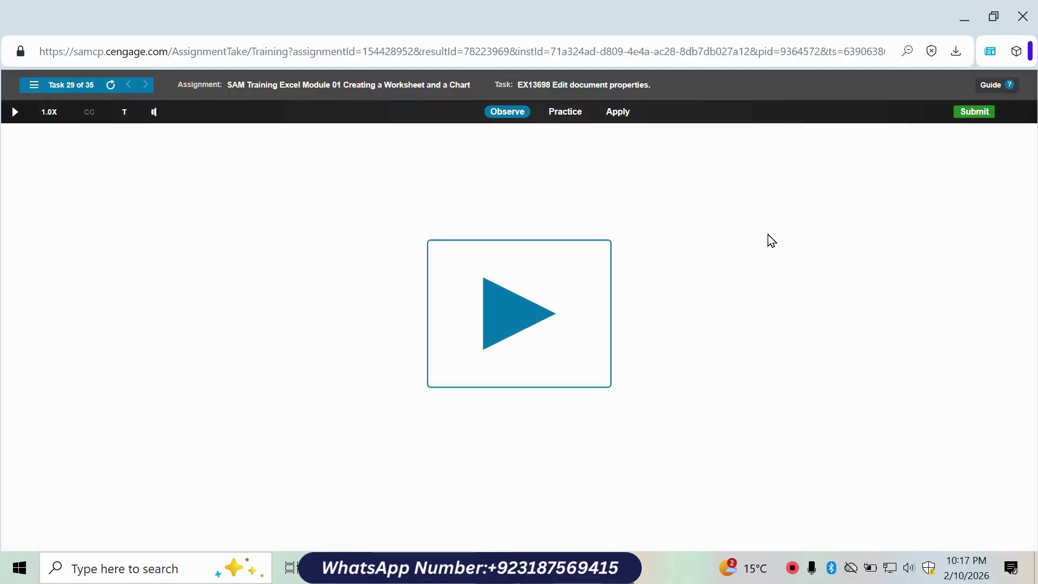
Return to task 29, Edit document properties, in the task list and open its Apply exercise.
click(31, 87)
scroll(102, 336, down, 15)
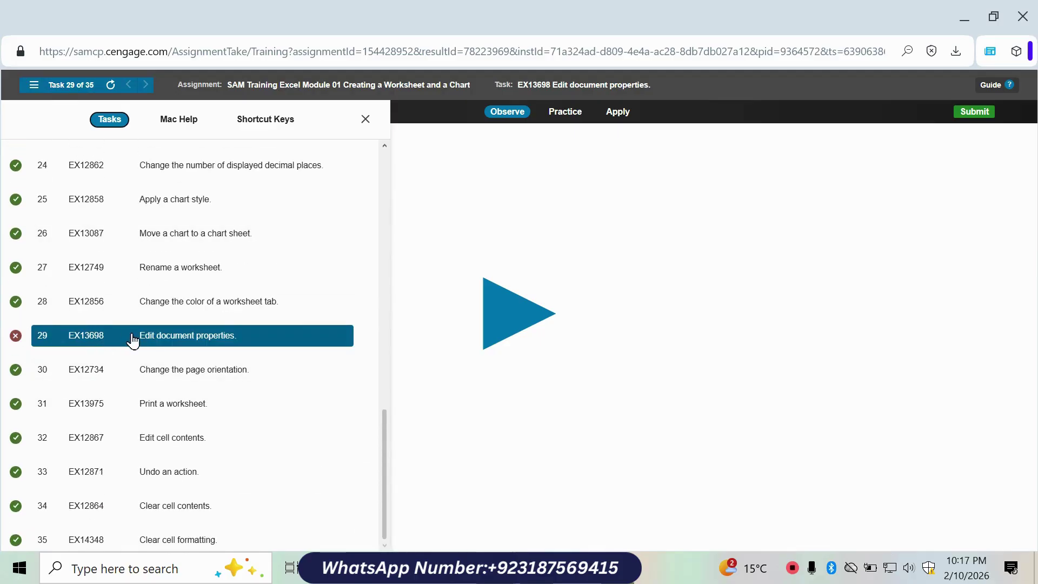
click(187, 336)
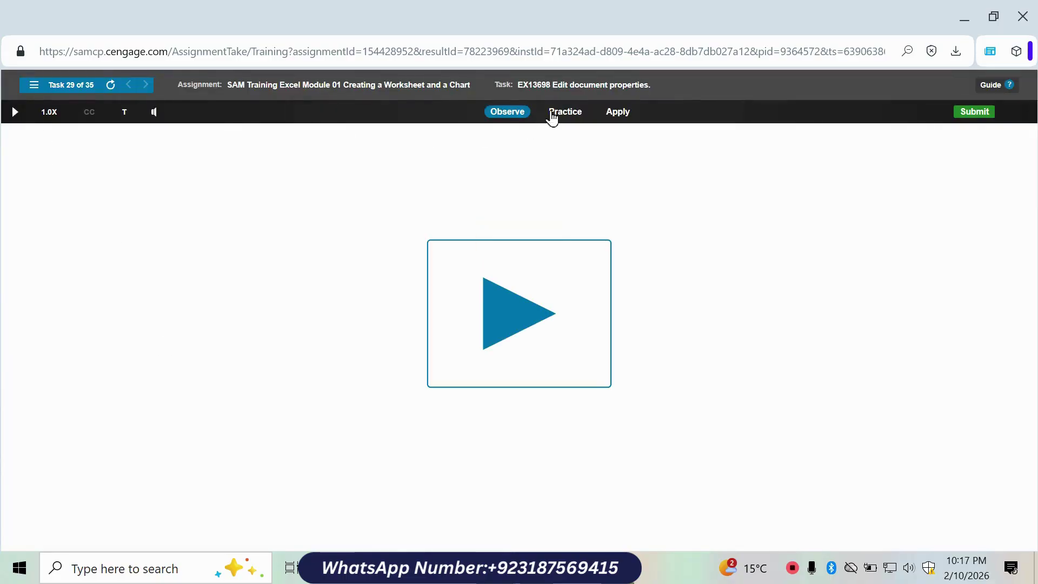
click(621, 111)
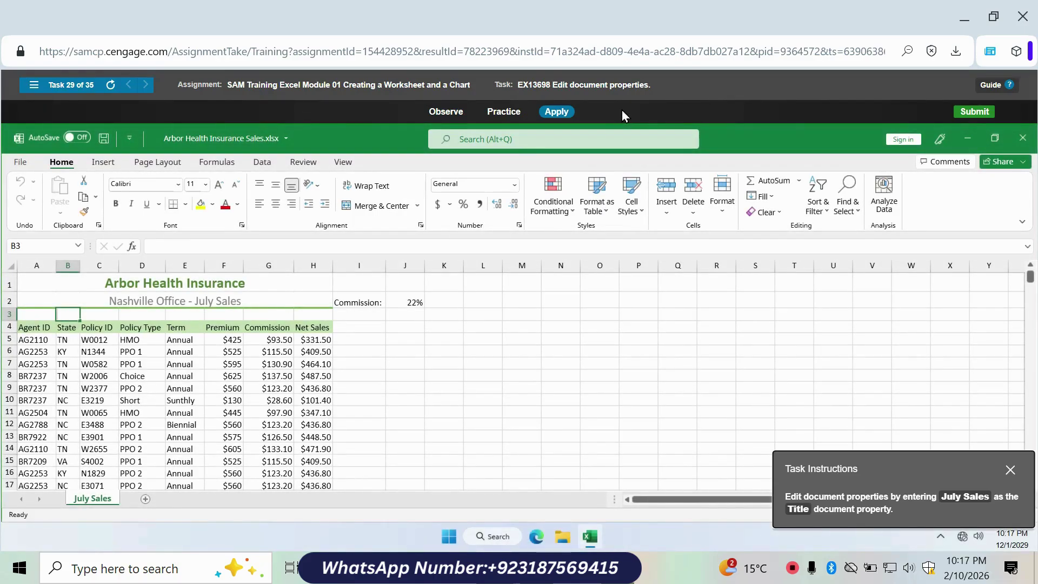
Try to enter July Sales Title as the workbook's Title document property.
click(19, 163)
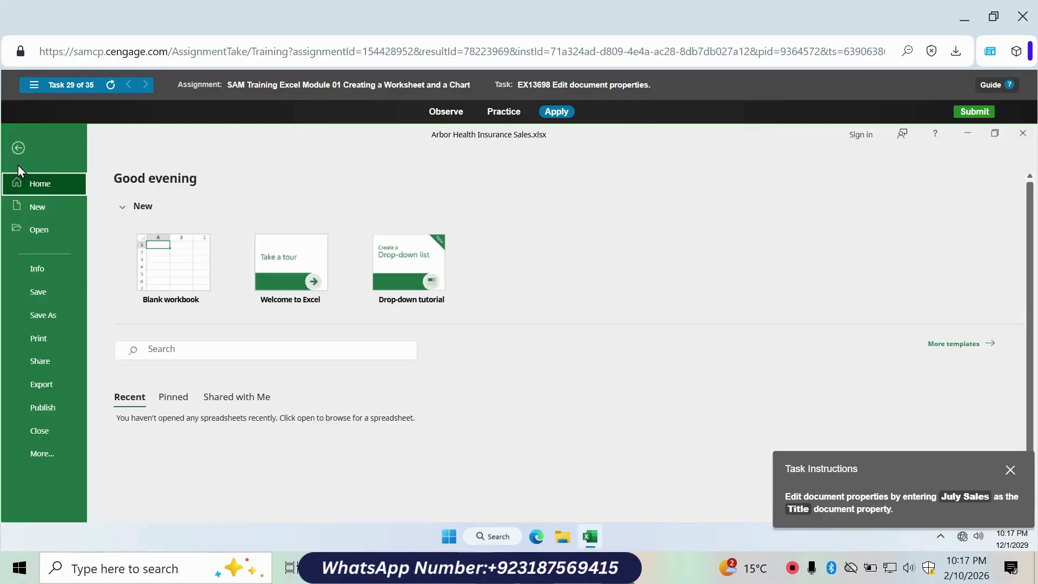
click(53, 269)
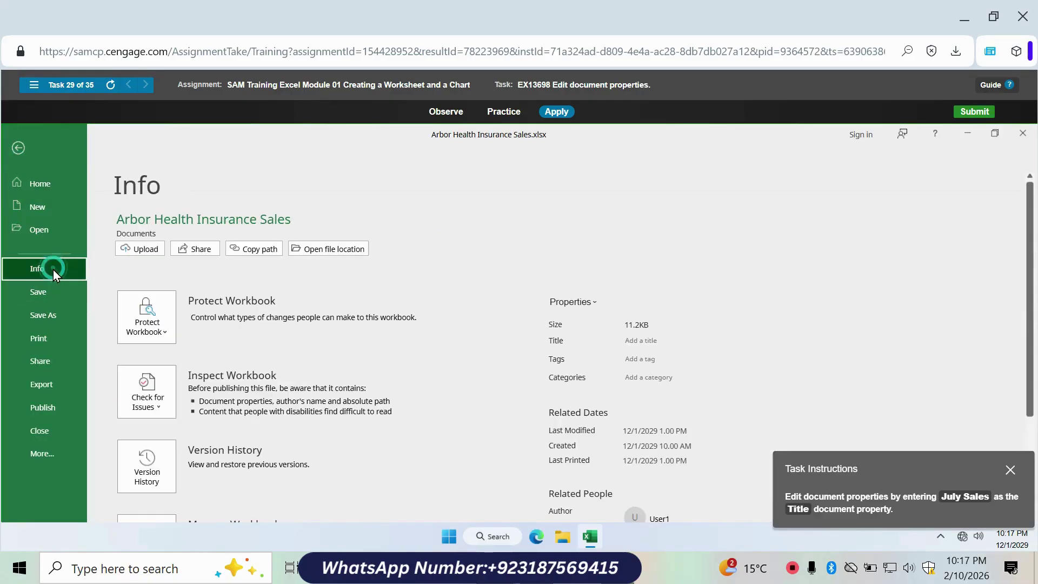
click(648, 341)
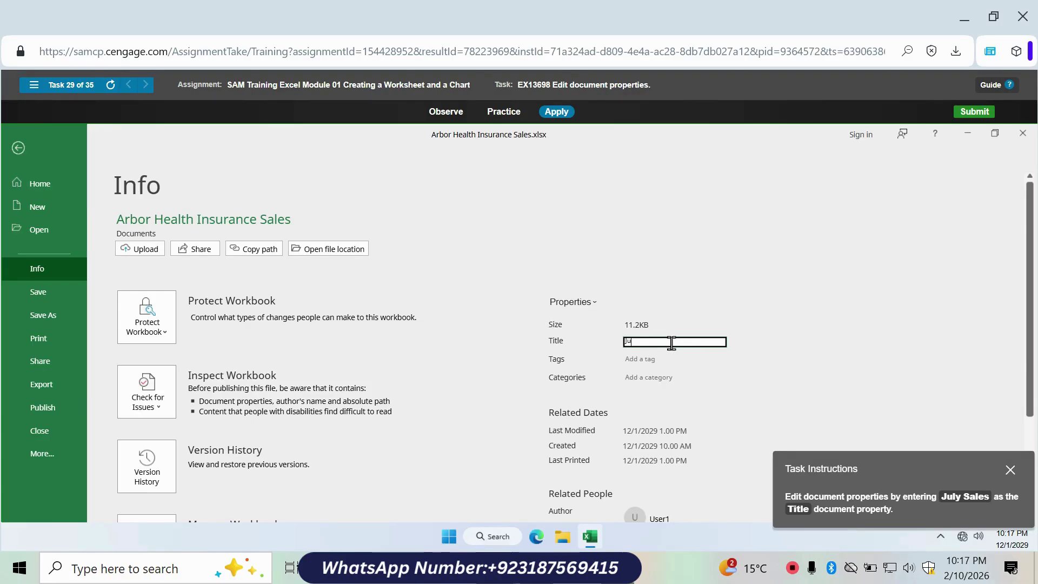
text(July Sales Title)
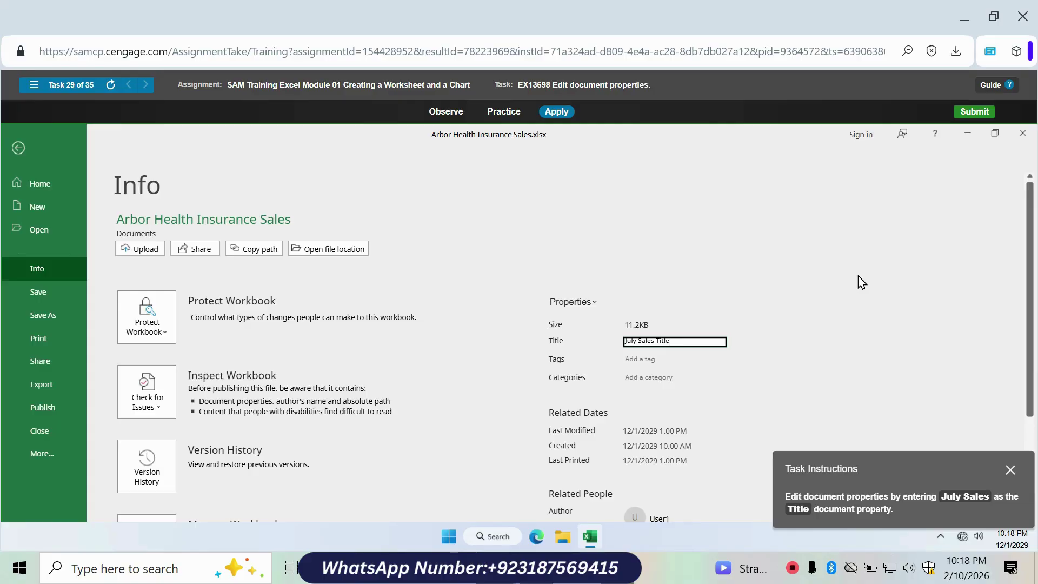
click(768, 360)
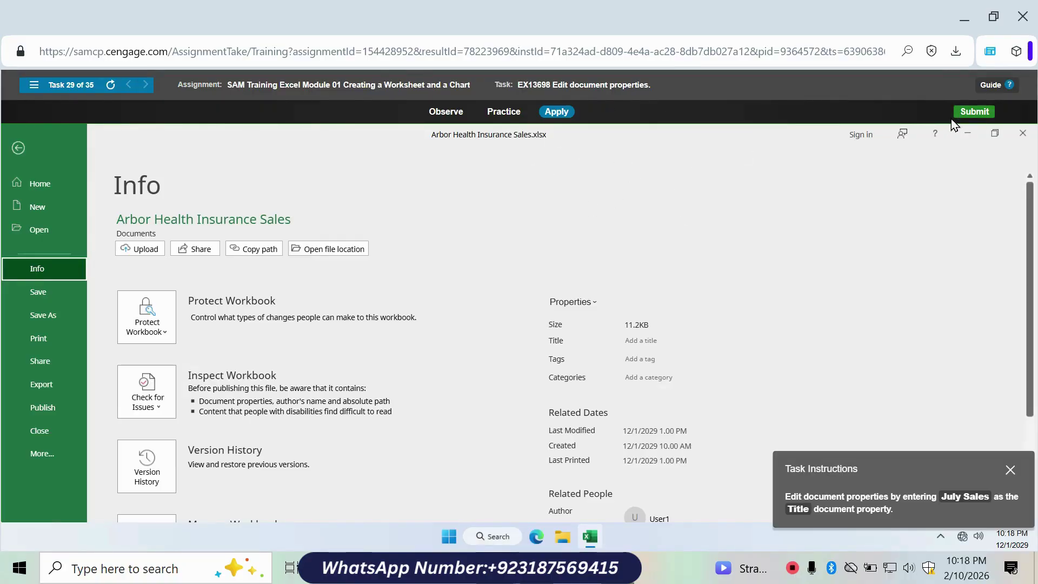
Submit the training assignment despite the incomplete task, dismiss the submission notice and return to the course's activity list.
click(970, 116)
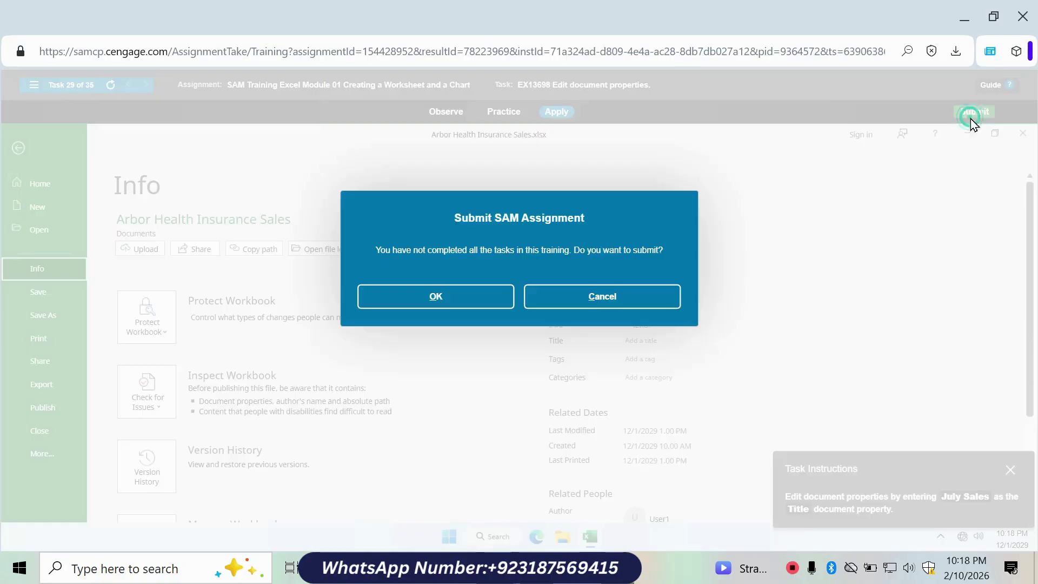
click(476, 295)
click(572, 319)
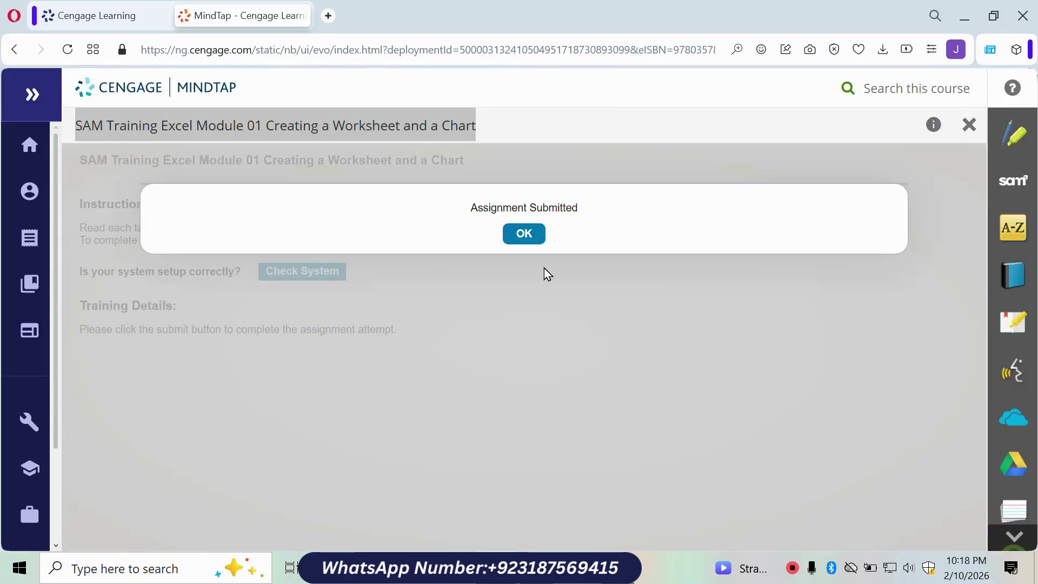
click(527, 231)
click(967, 140)
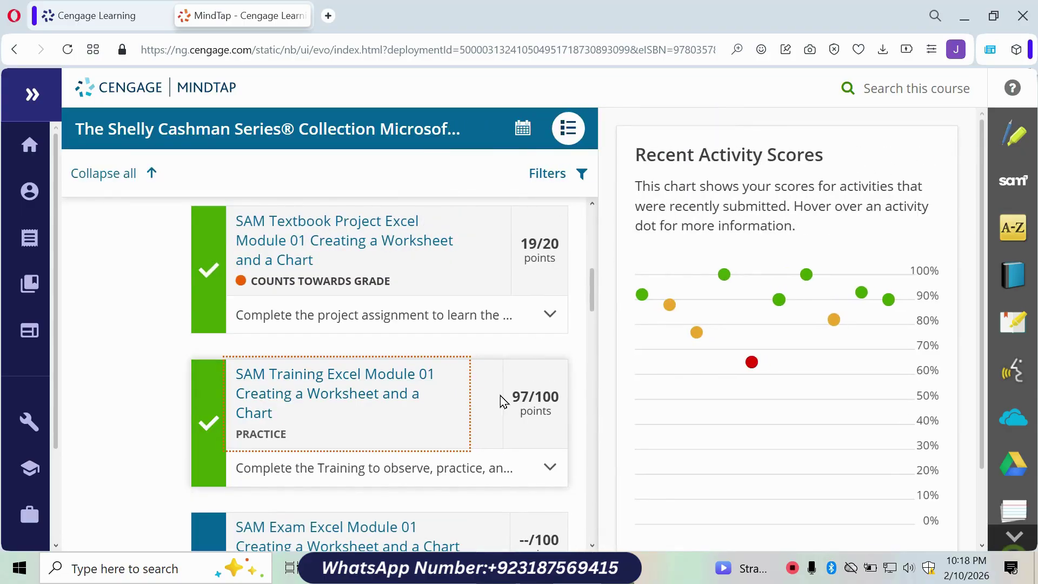
mouse_move(522, 406)
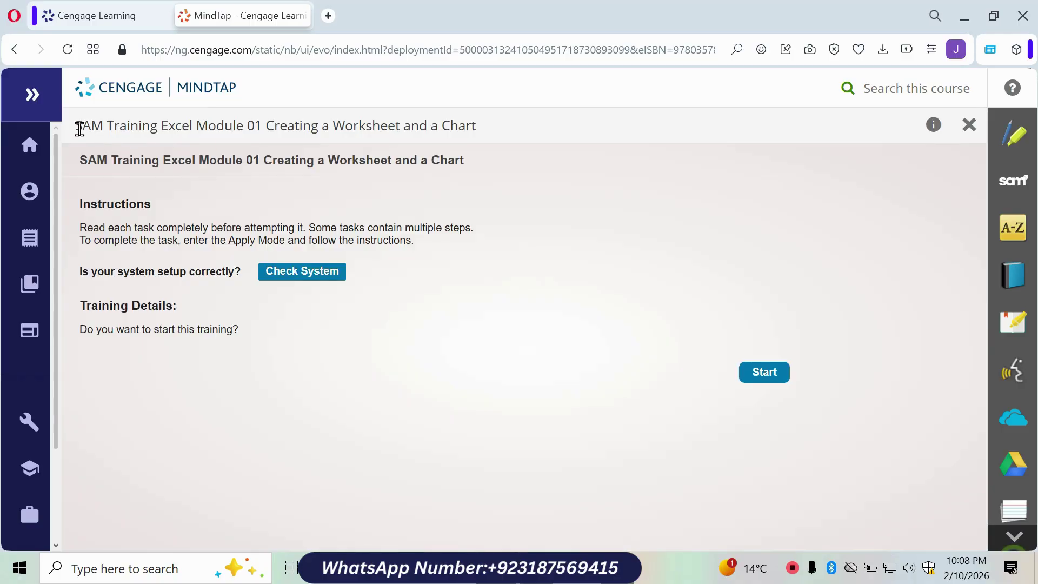
Start the training SAM Training Excel Module 01 Creating a Worksheet and a Chart and maximize its window.
drag(76, 126, 489, 135)
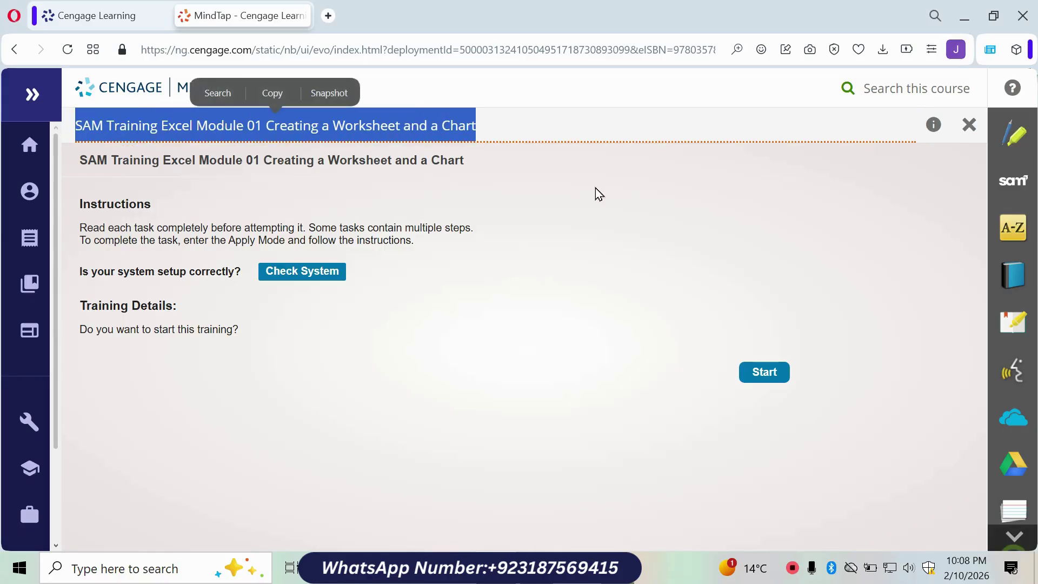
click(767, 382)
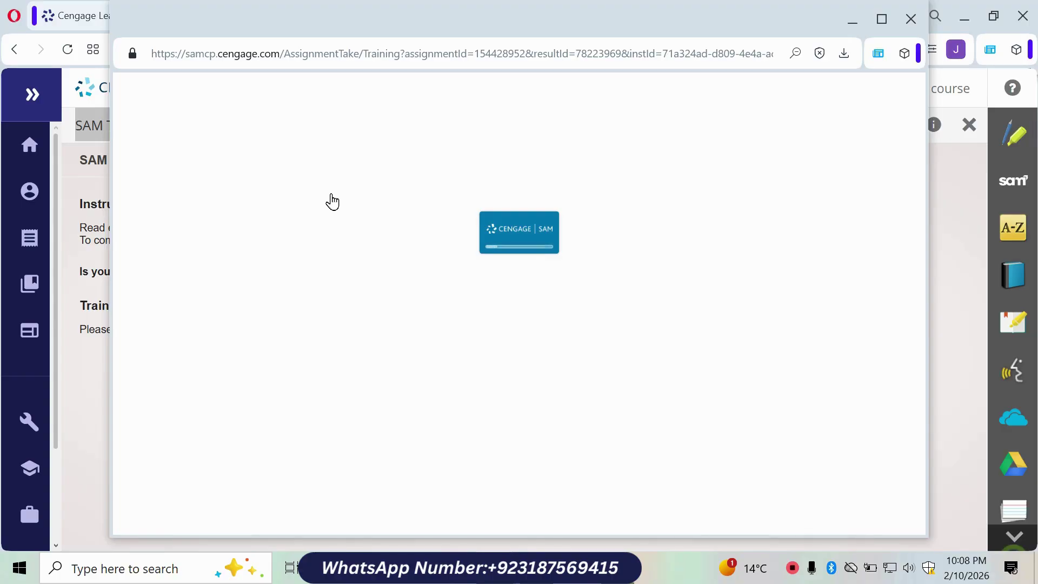
click(882, 19)
Open the Apply exercise of task 1 and use the Search box to set the Fill Color of B4:D4 to Black, Text 1.
click(621, 114)
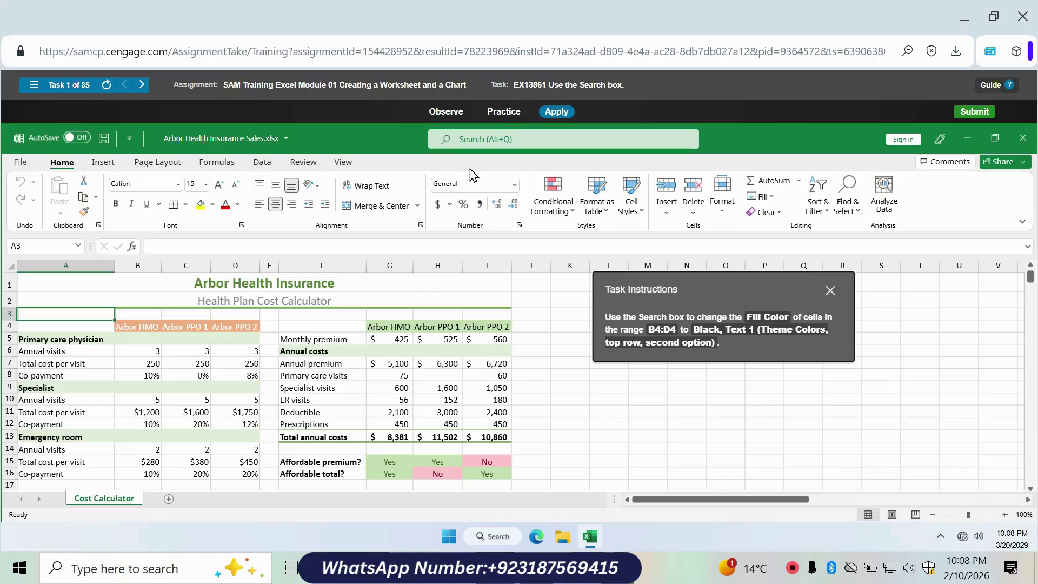
click(512, 140)
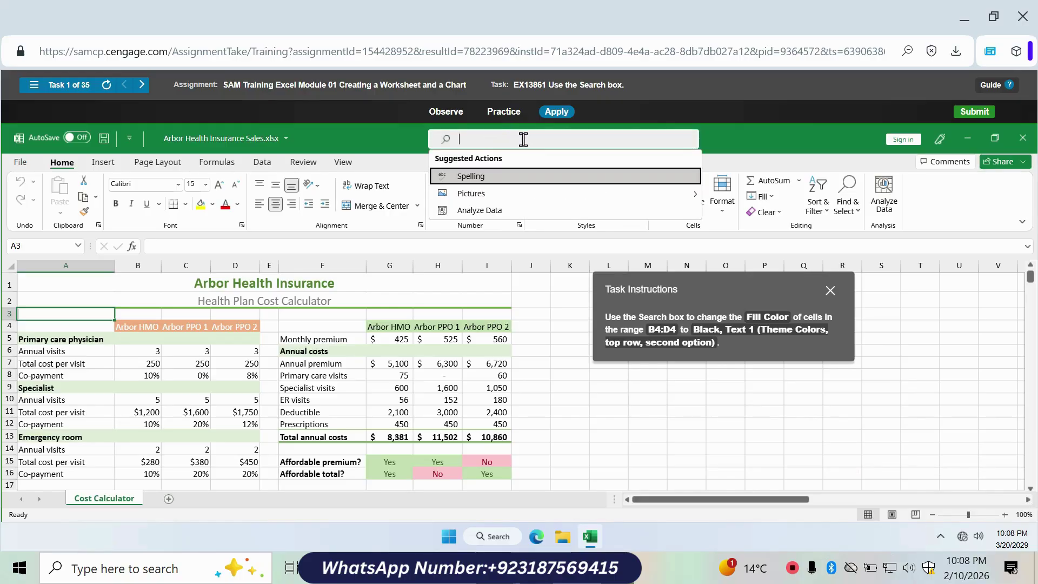
click(565, 315)
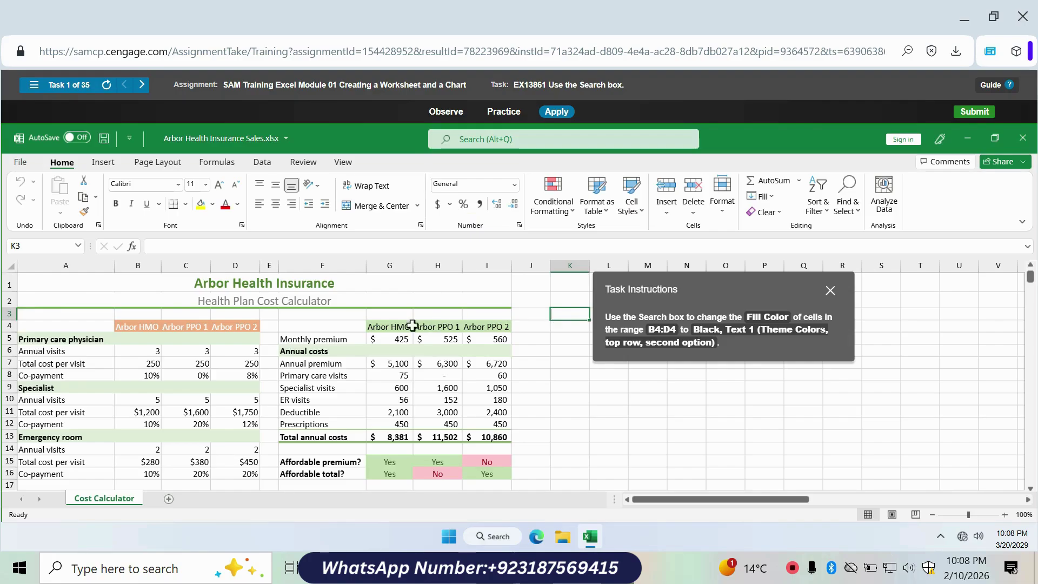
drag(131, 324, 233, 323)
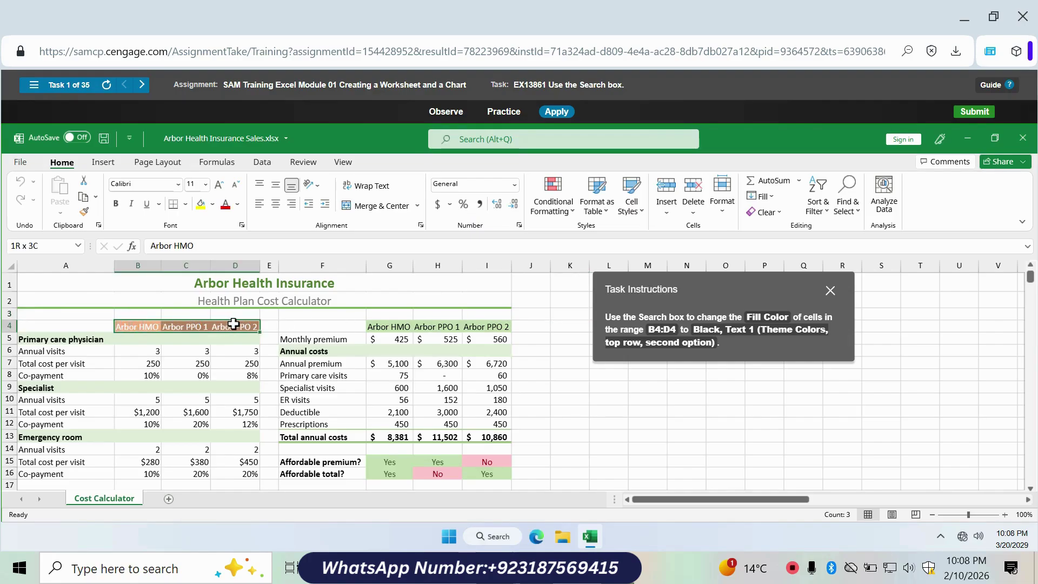
click(515, 142)
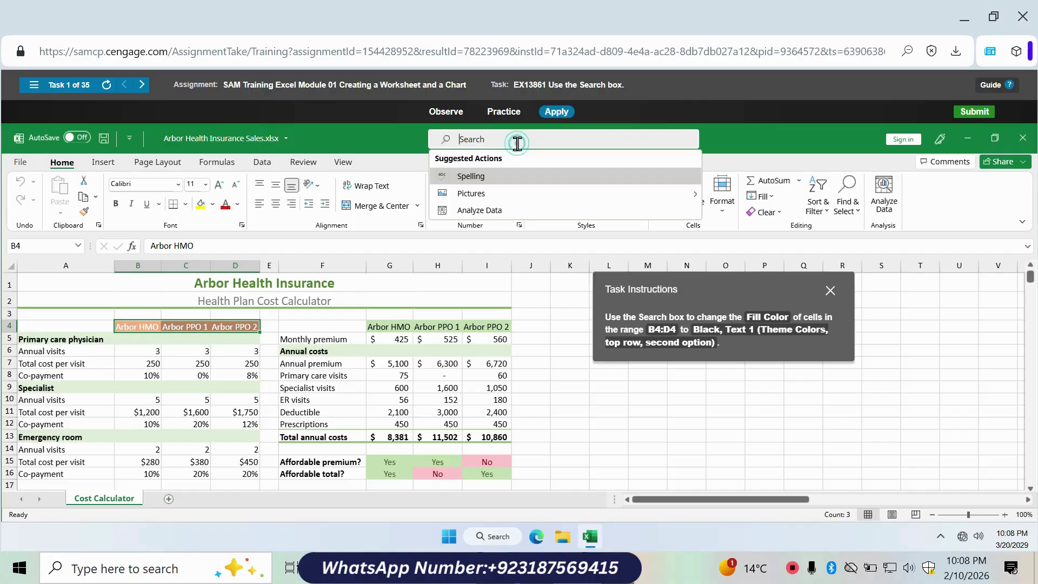
text(Fi)
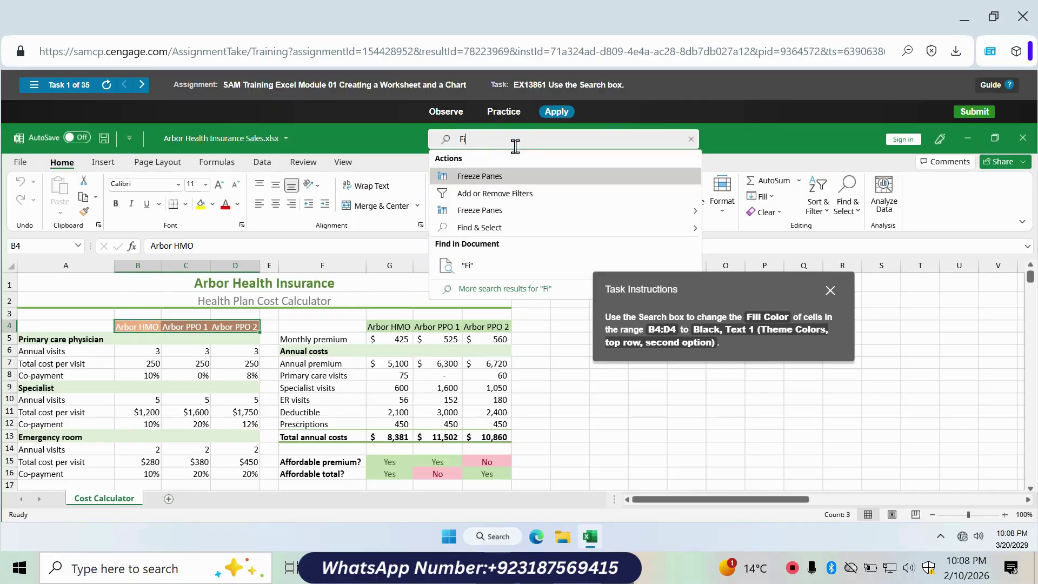
text(ll)
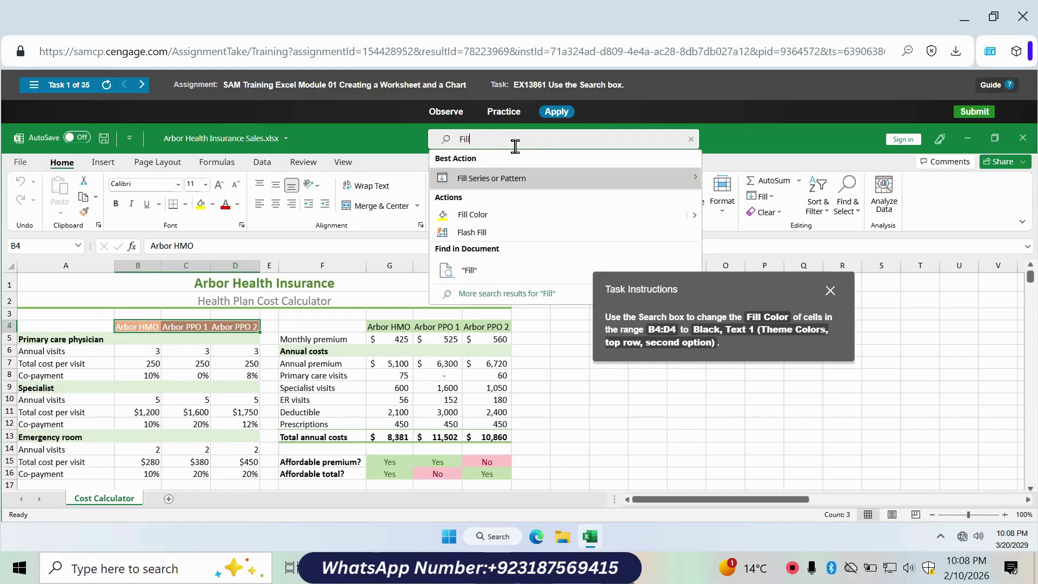
mouse_move(702, 216)
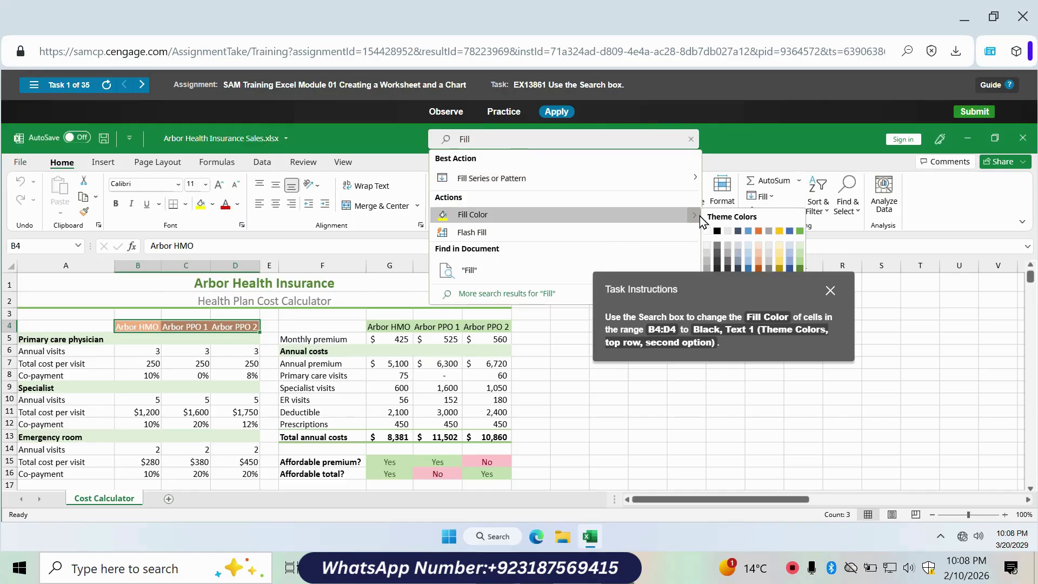
drag(768, 297, 527, 305)
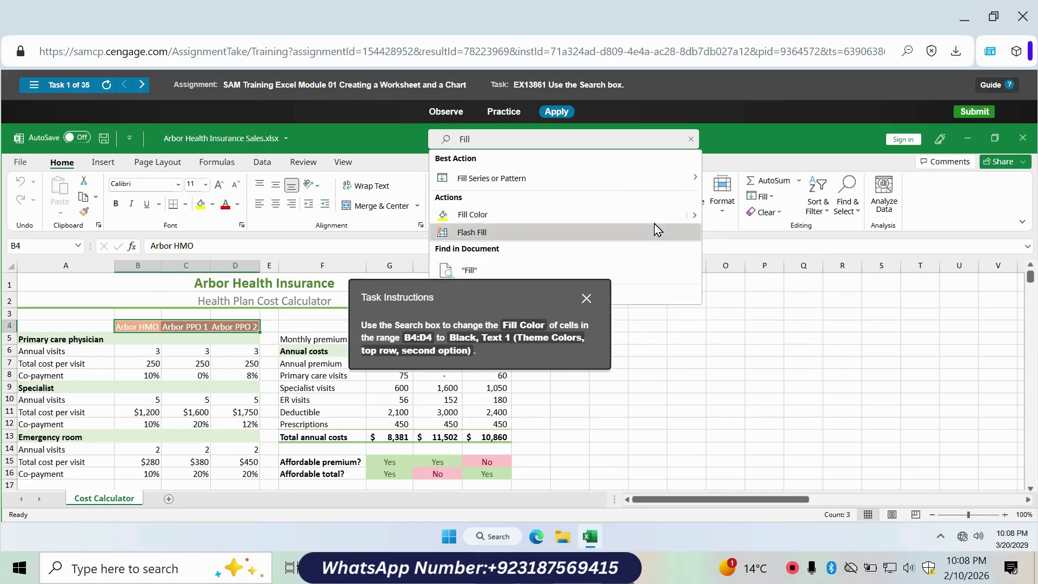
mouse_move(692, 216)
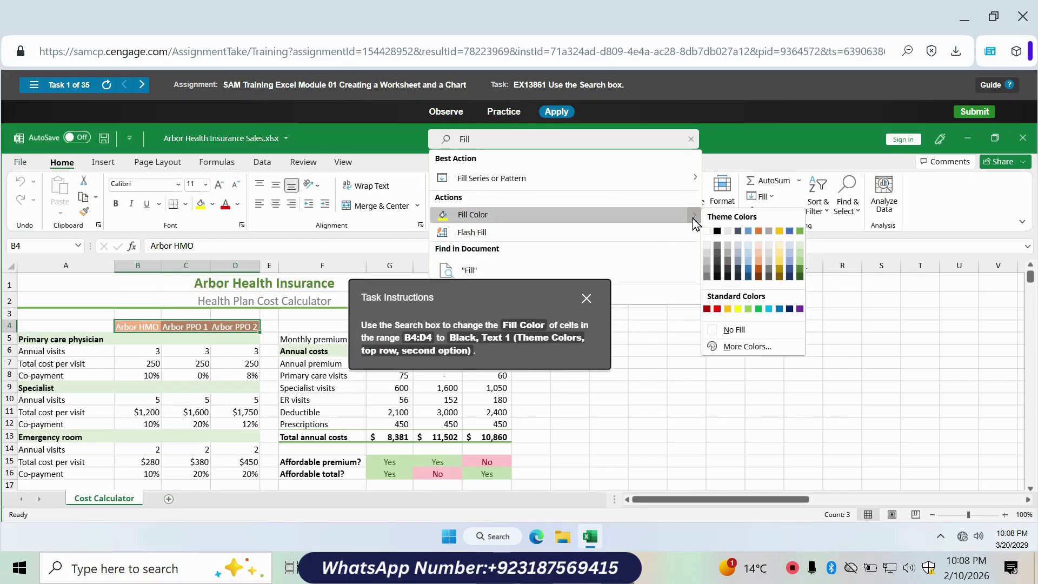
click(719, 232)
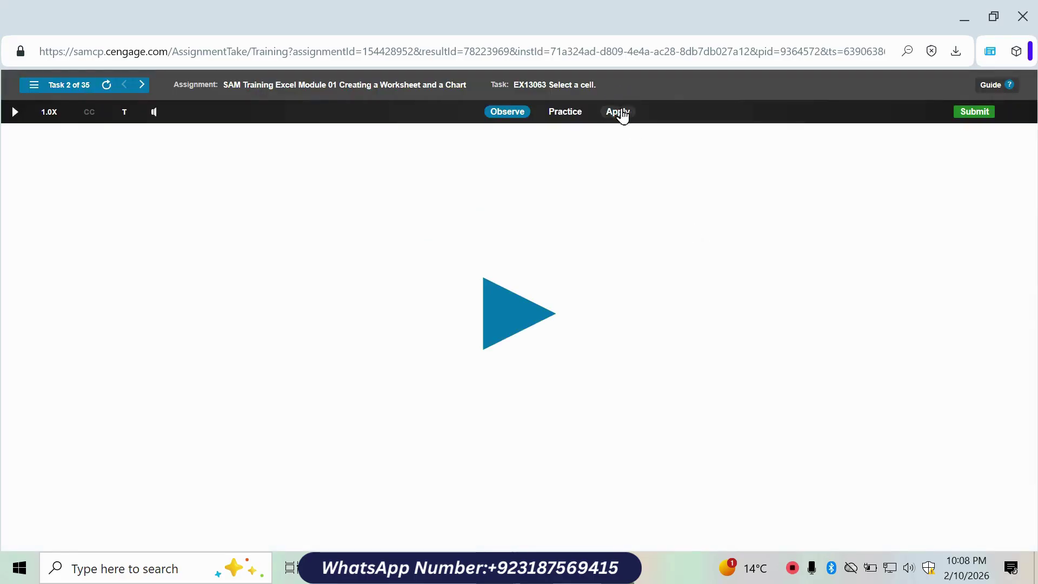
Complete the Apply exercises of tasks 2 and 3 by selecting cell E6 and setting the worksheet zoom to 100%.
click(619, 112)
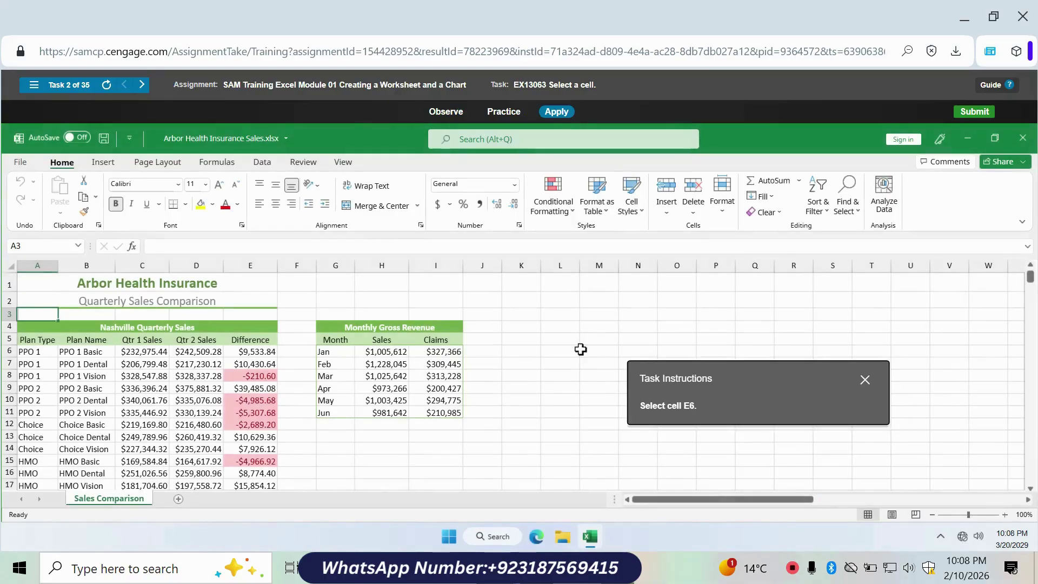
click(244, 351)
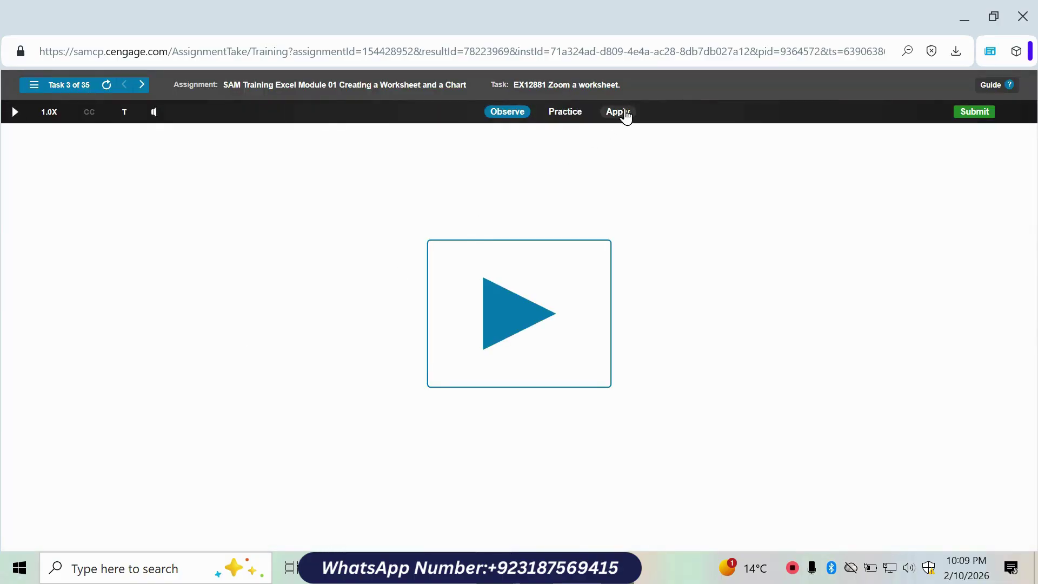
click(625, 112)
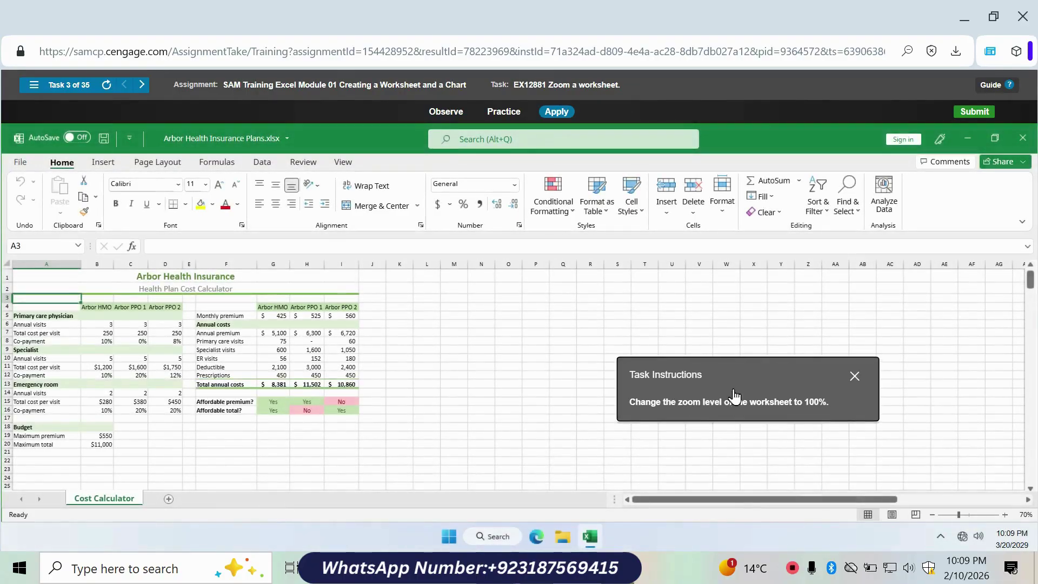
click(343, 161)
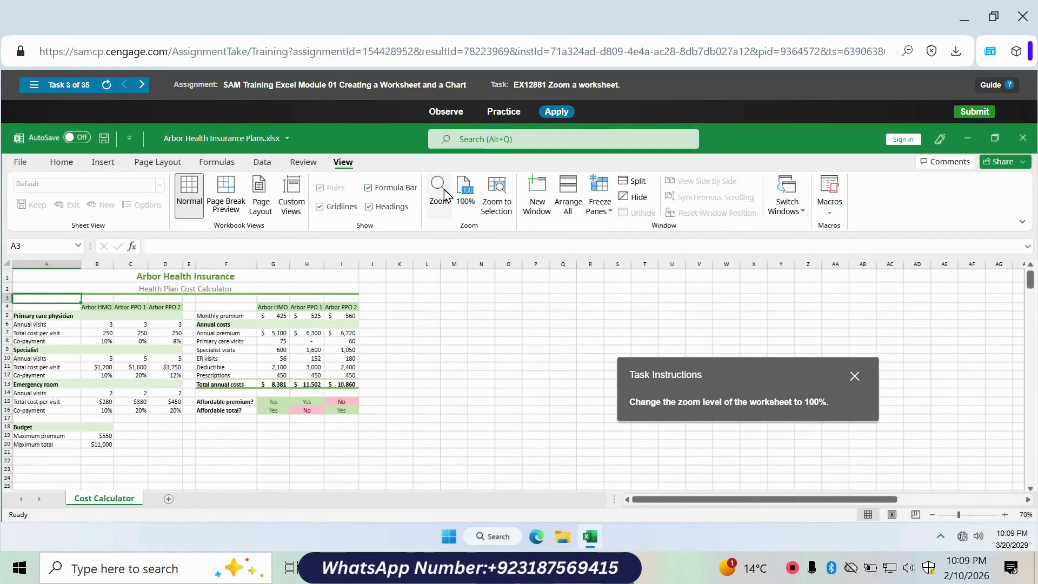
click(464, 198)
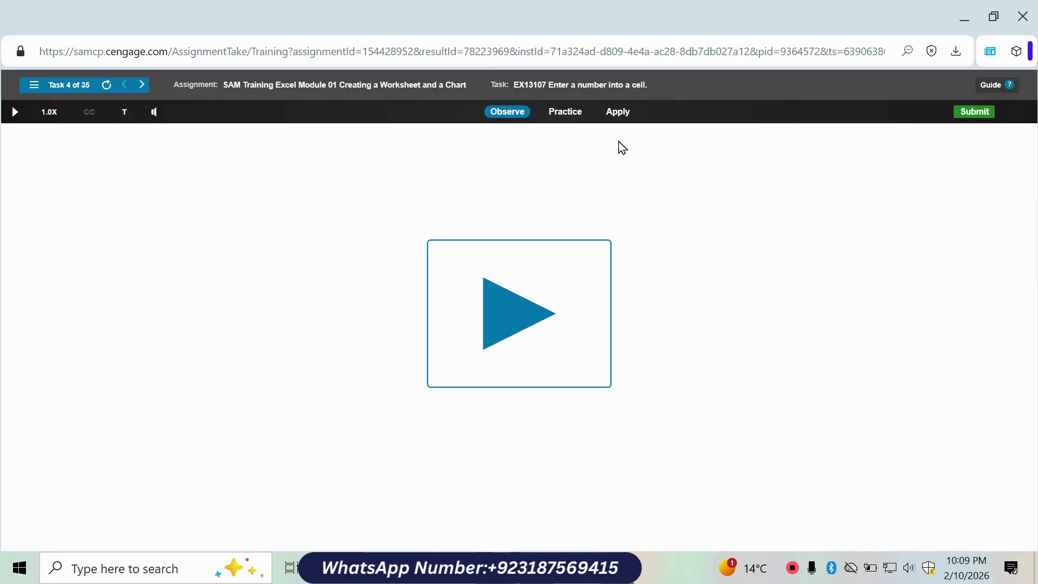
Open the Apply exercise of task 4 and enter the number 3 in cell D6.
click(618, 114)
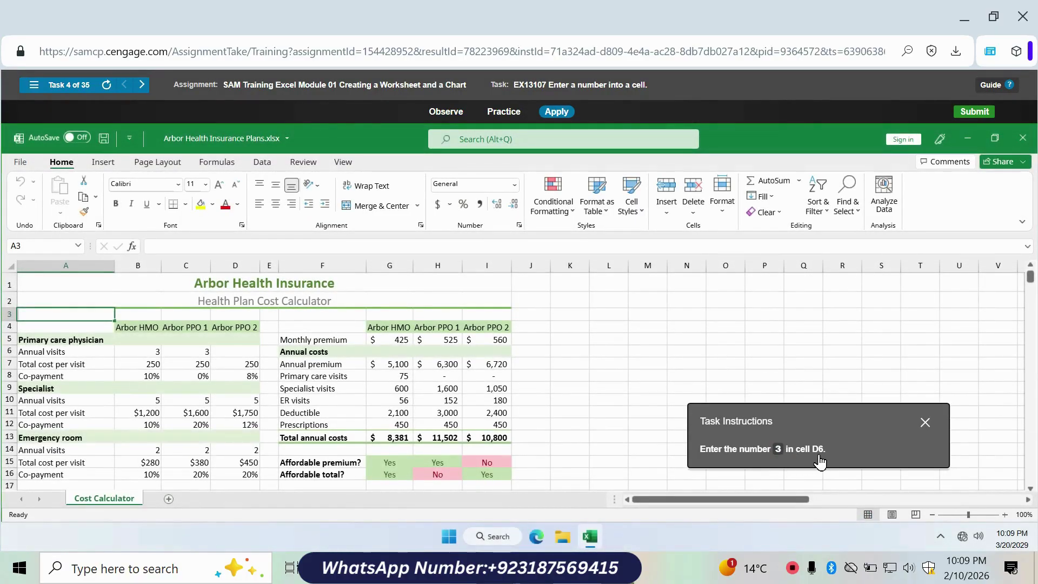
click(231, 352)
text(3)
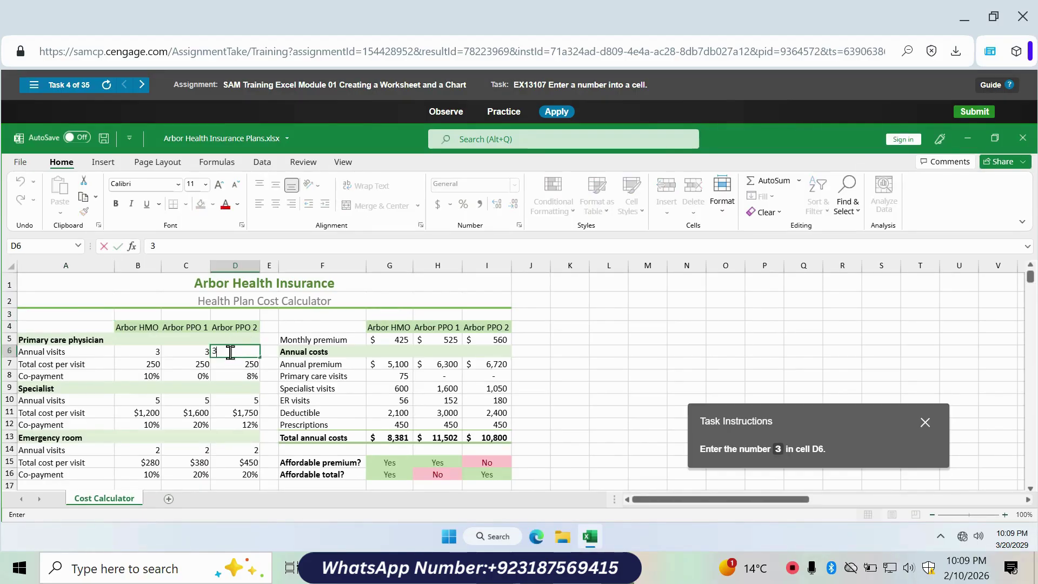
key(Return)
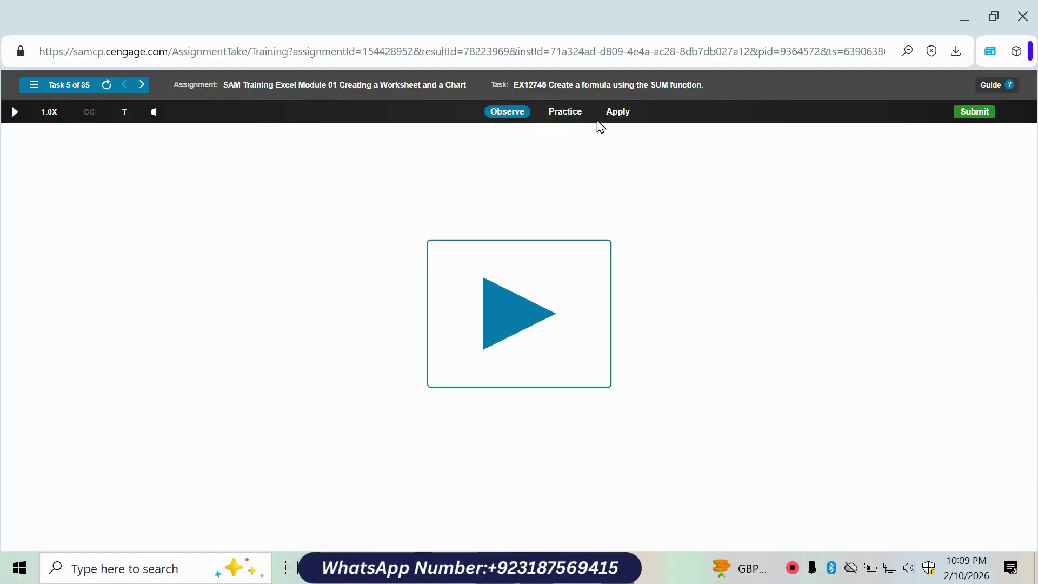
Open the Apply exercise of task 5 and total the range G7:G12 in cell G13 with the SUM function.
click(615, 114)
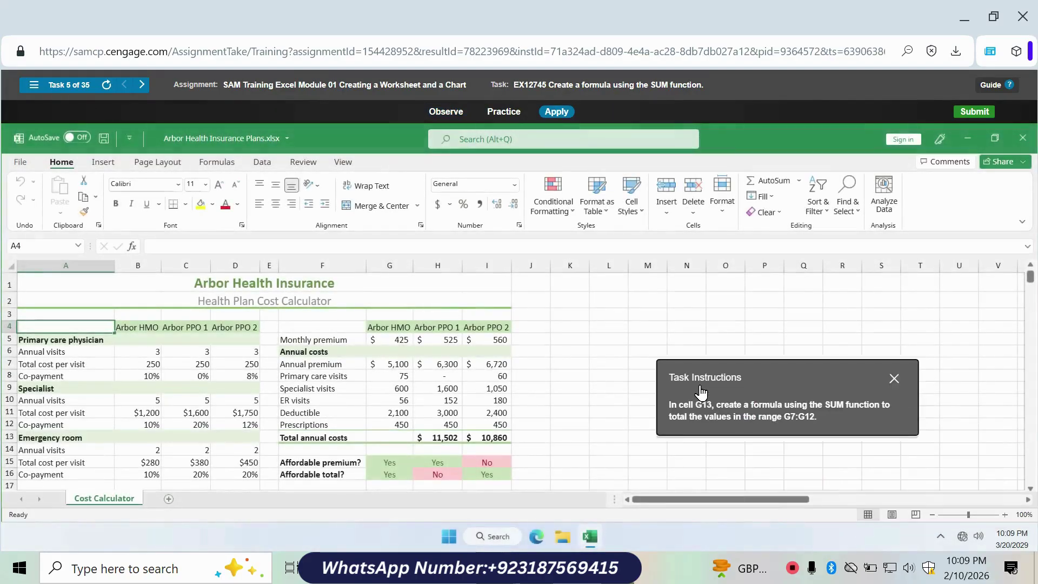
click(382, 438)
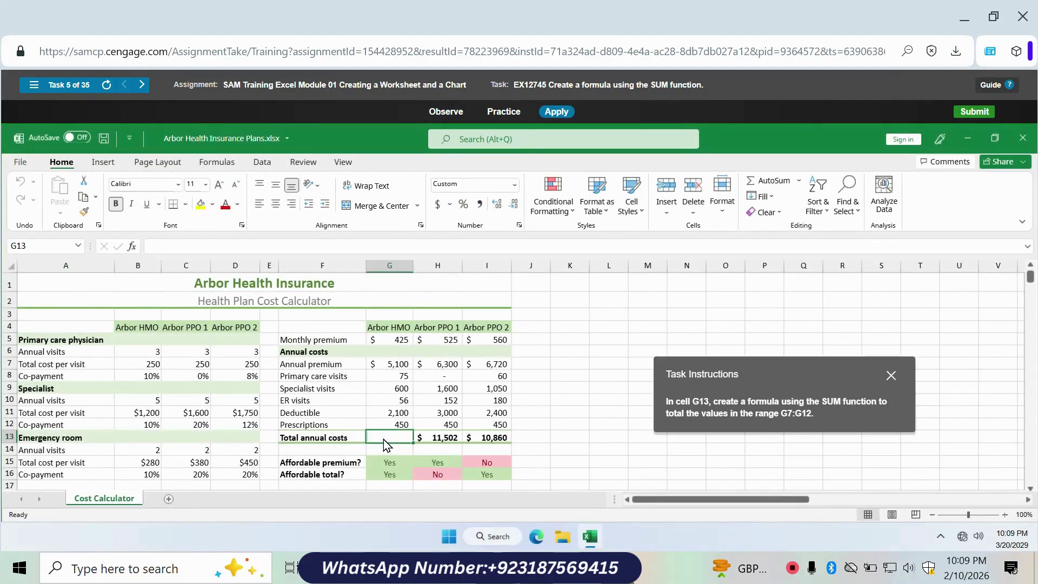
text(=sum)
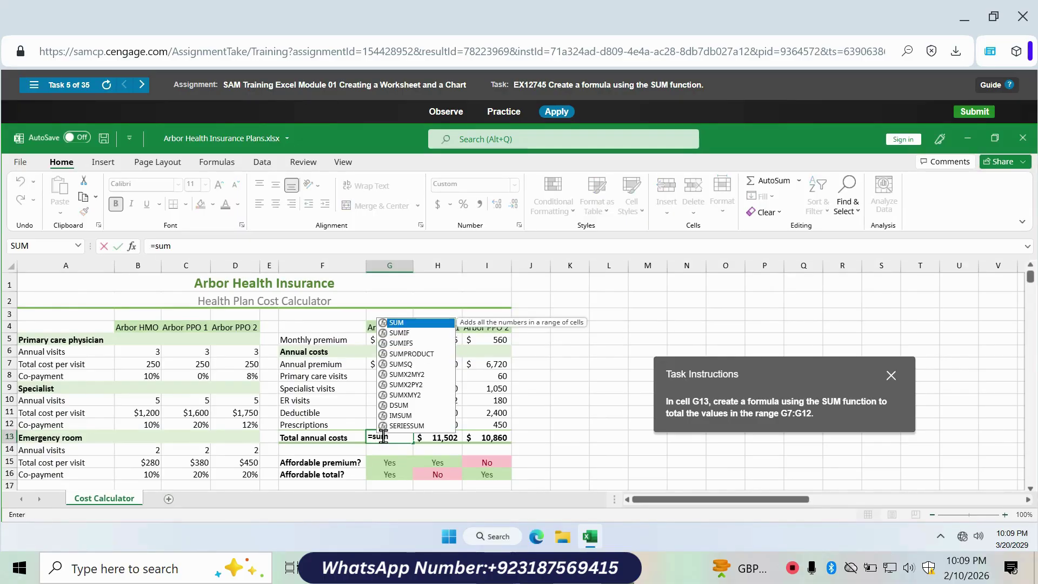
double_click(398, 323)
drag(392, 363, 396, 422)
key(Return)
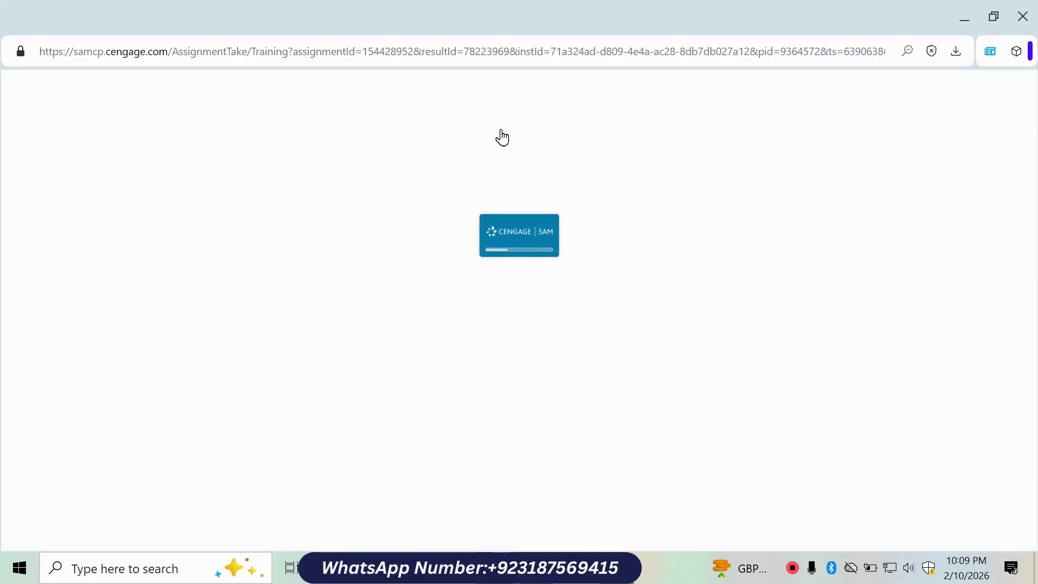
In the Apply exercises of tasks 6 and 7, copy the formula in B6 to C6:D6 and the formula in H5 to H6.
click(620, 112)
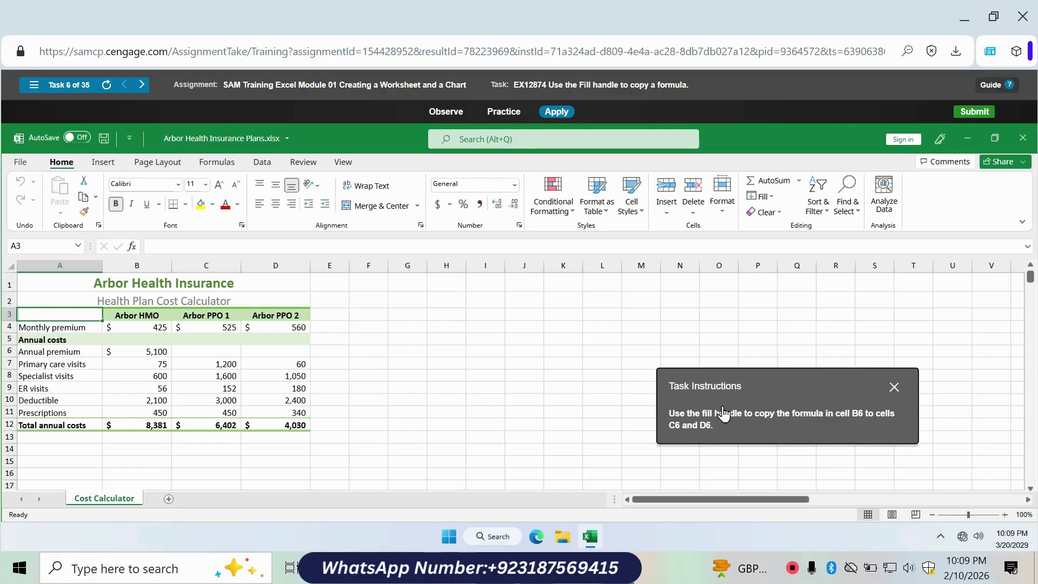
click(142, 353)
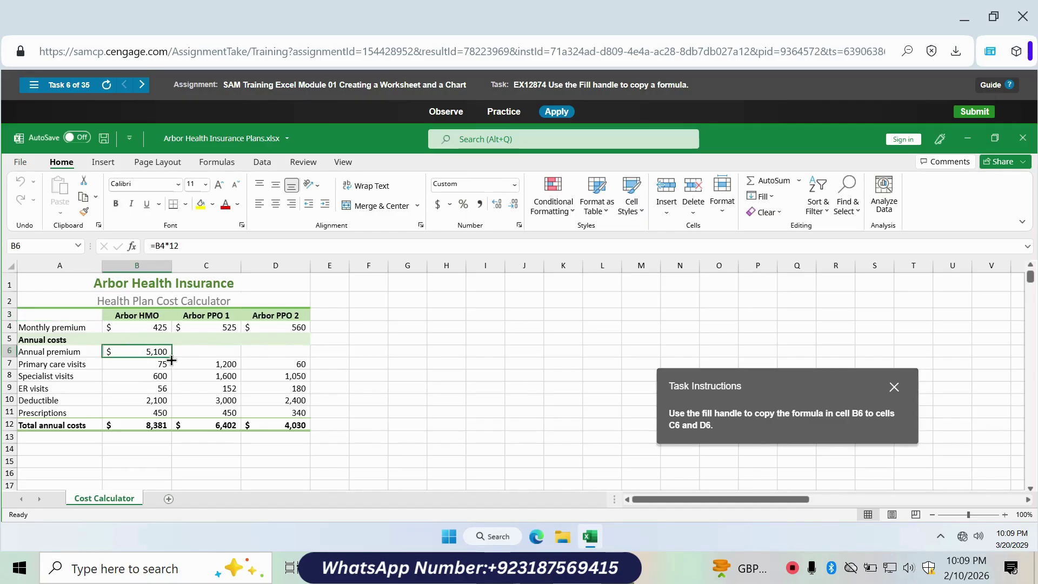
drag(172, 360, 310, 365)
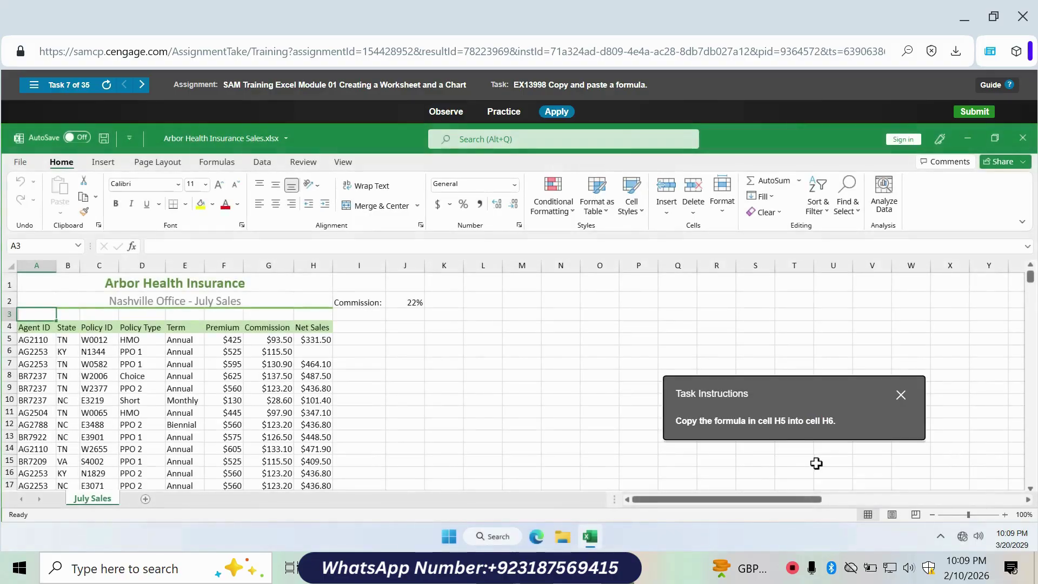
click(320, 340)
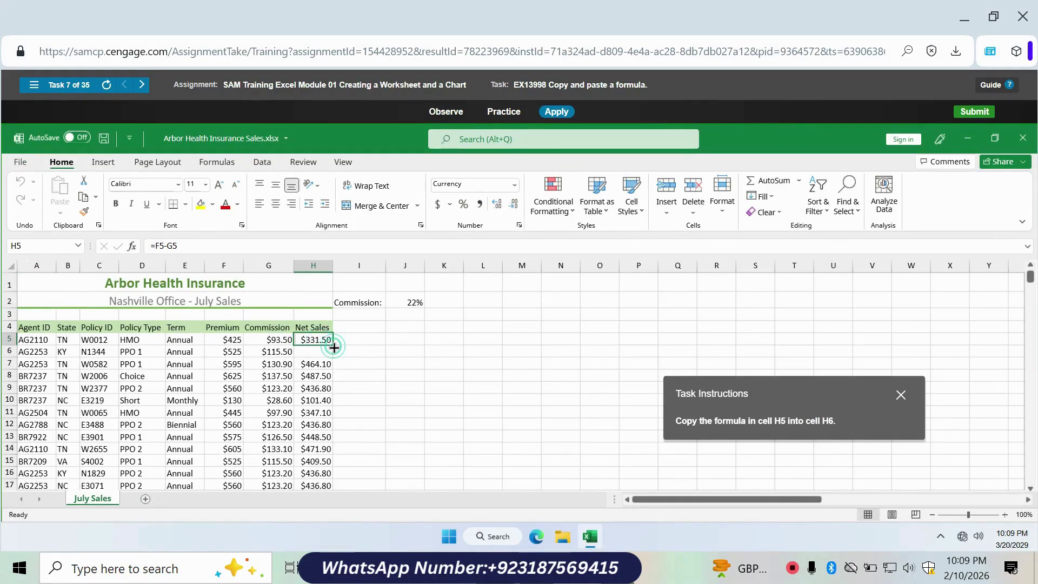
drag(330, 346, 333, 358)
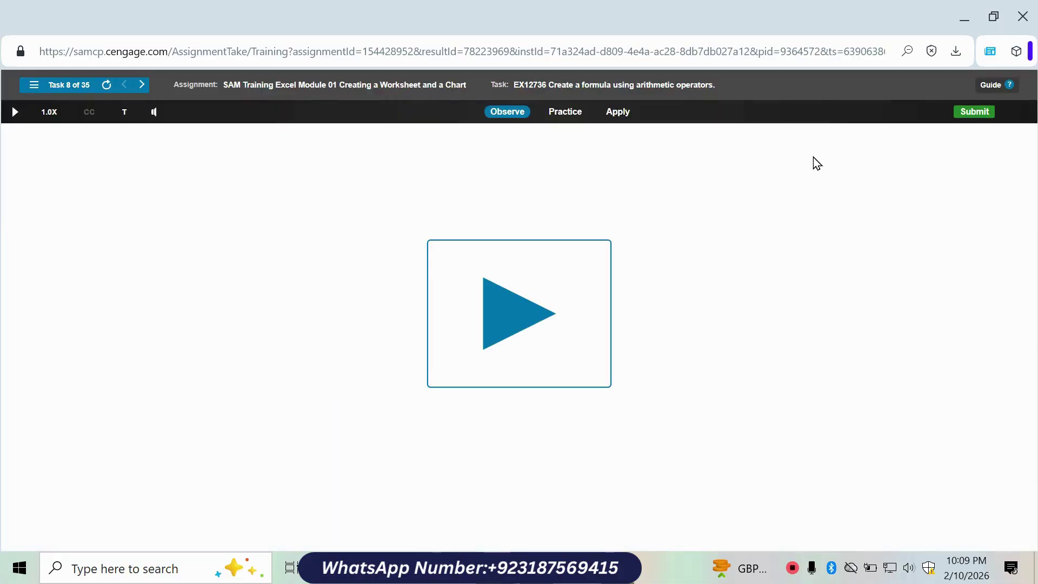
Open the Apply exercise of task 8 on creating a formula with arithmetic operators.
click(636, 112)
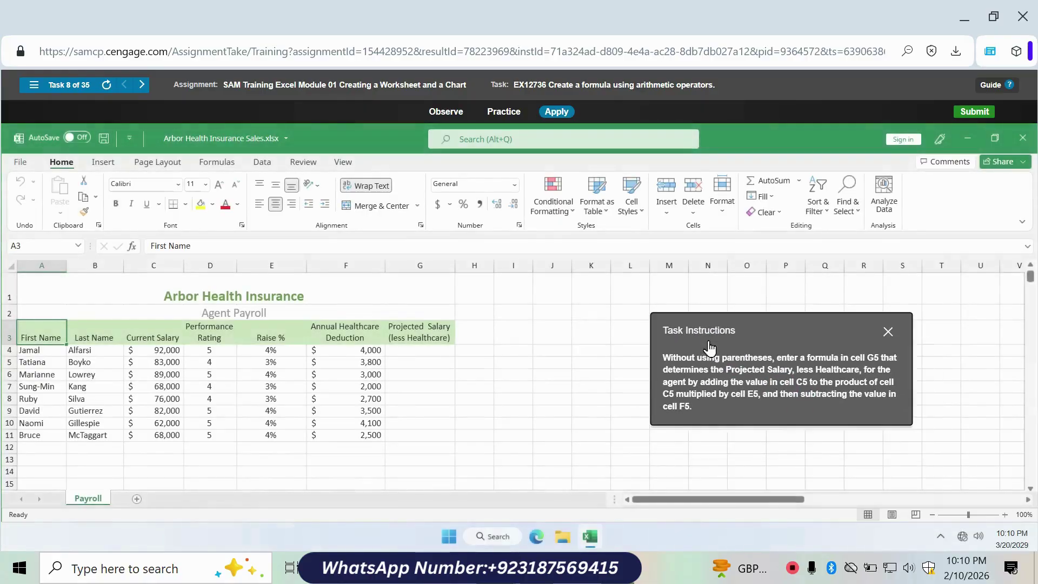
click(410, 353)
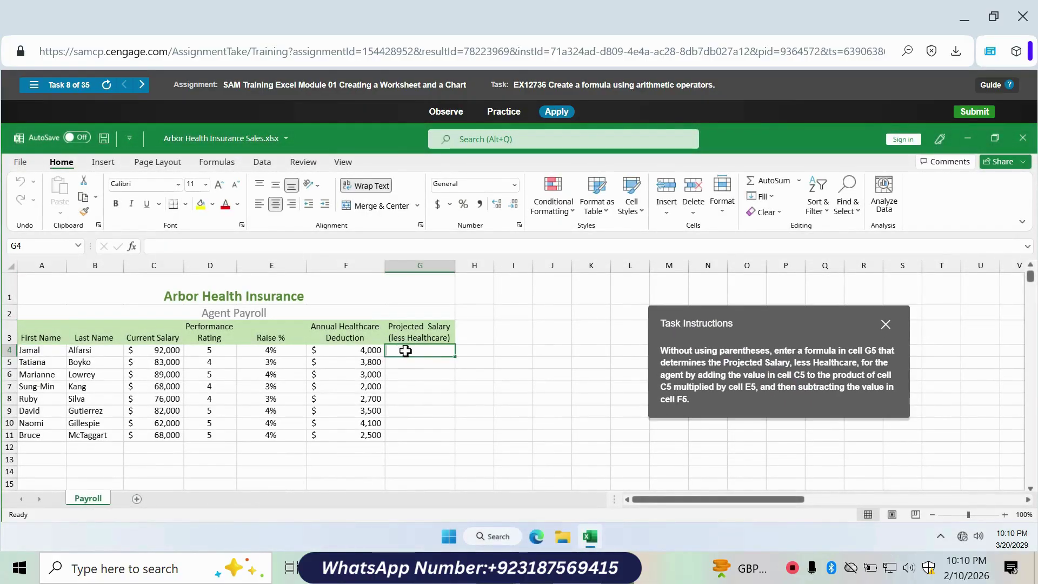
text(=)
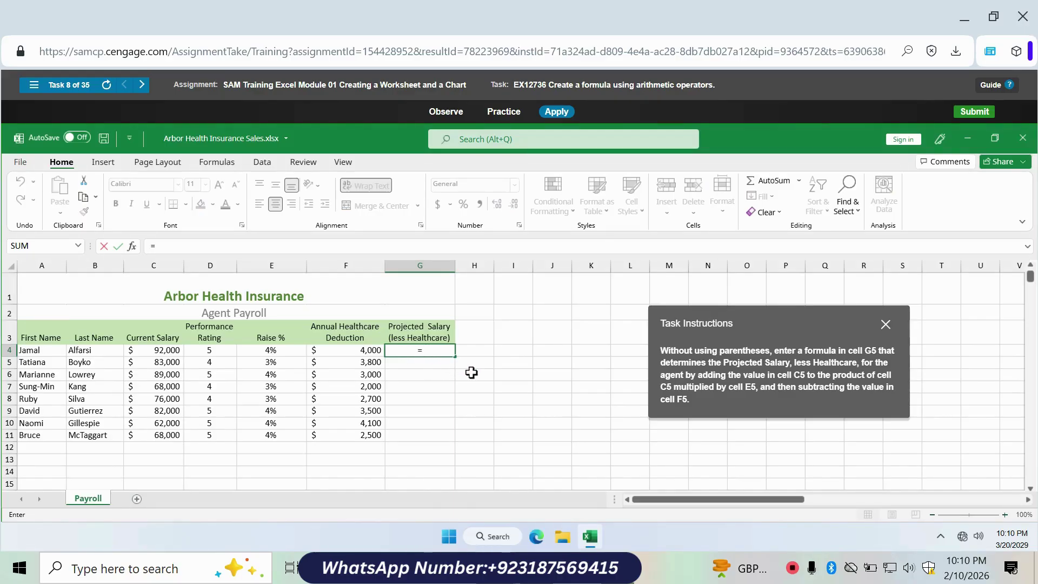
key(Escape)
Enter the formula =C5+C5*E5-F5 in cell G5 and dismiss the task completion message.
click(432, 364)
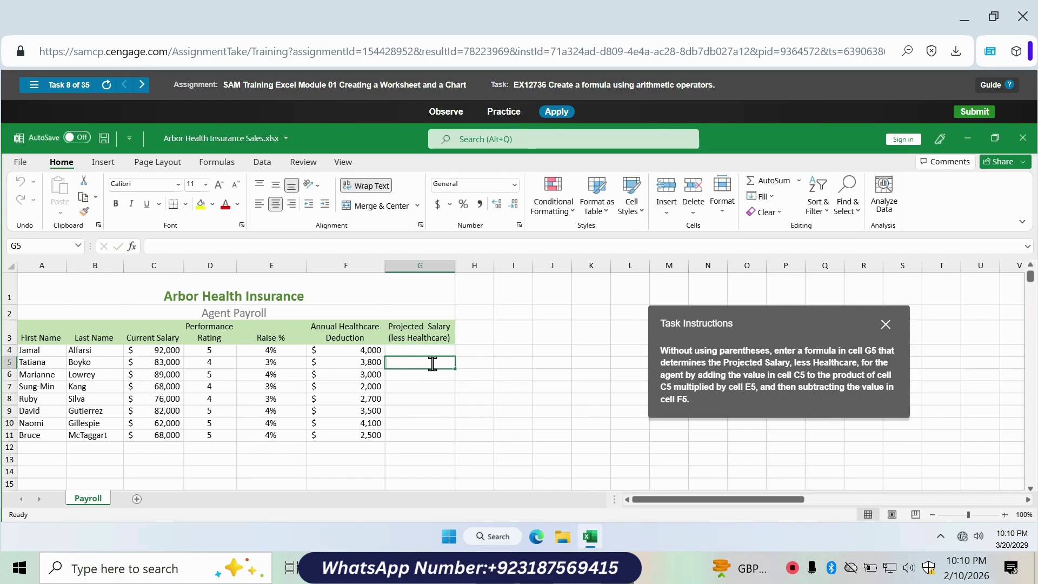
text(=)
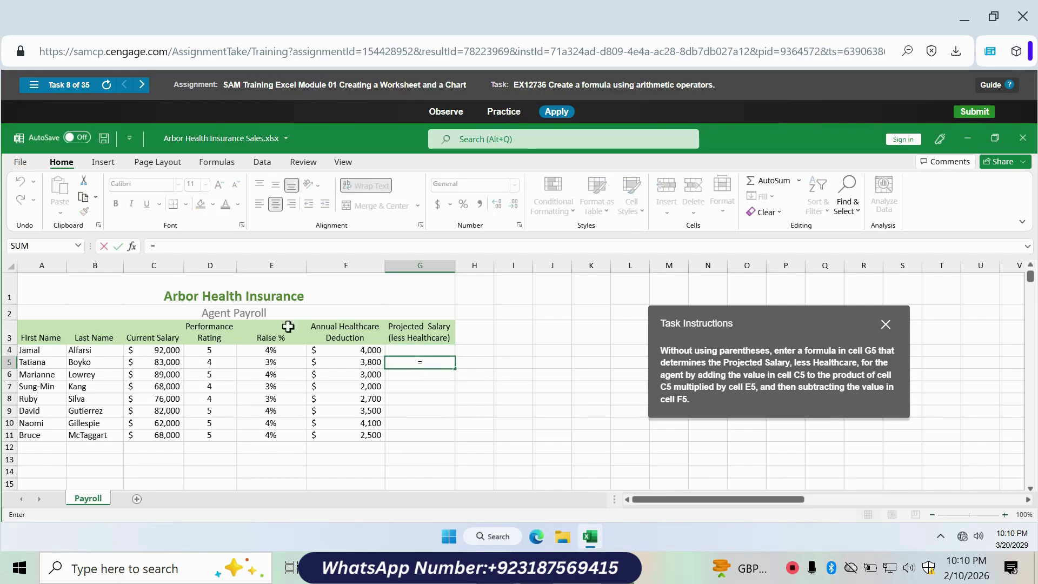
click(170, 367)
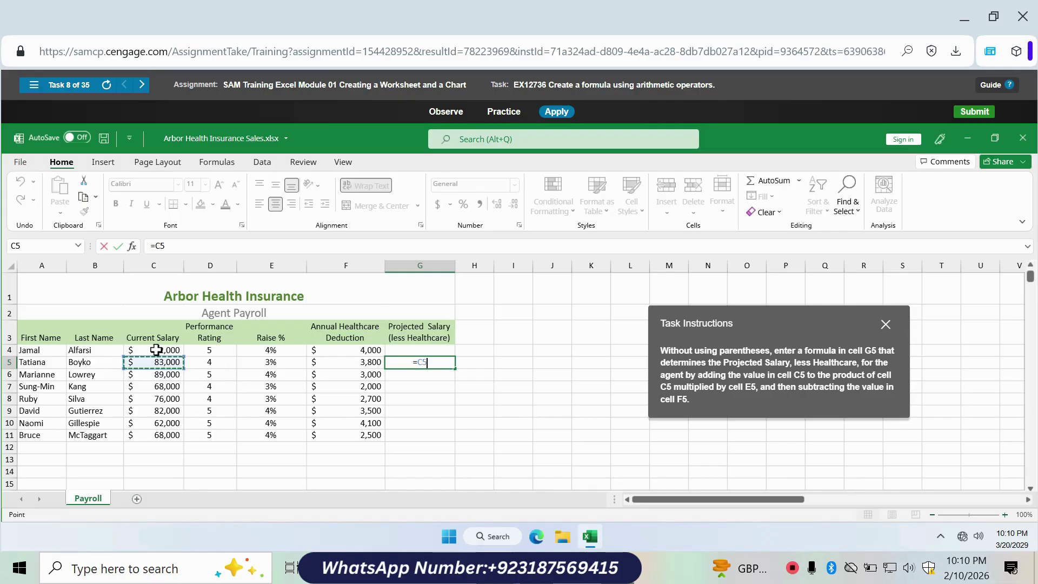
text(+)
click(153, 362)
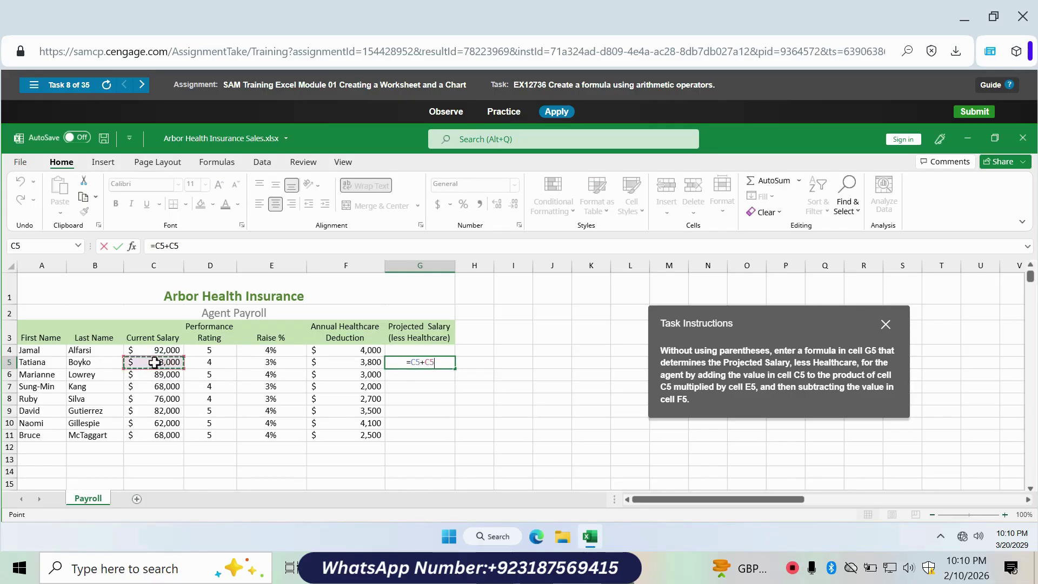
text(*)
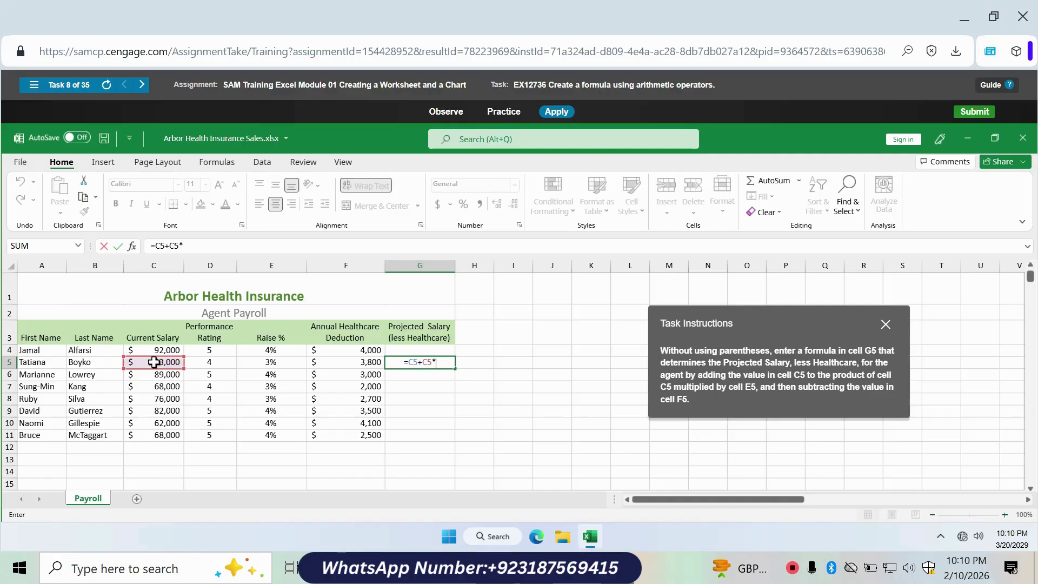
click(270, 362)
text(-)
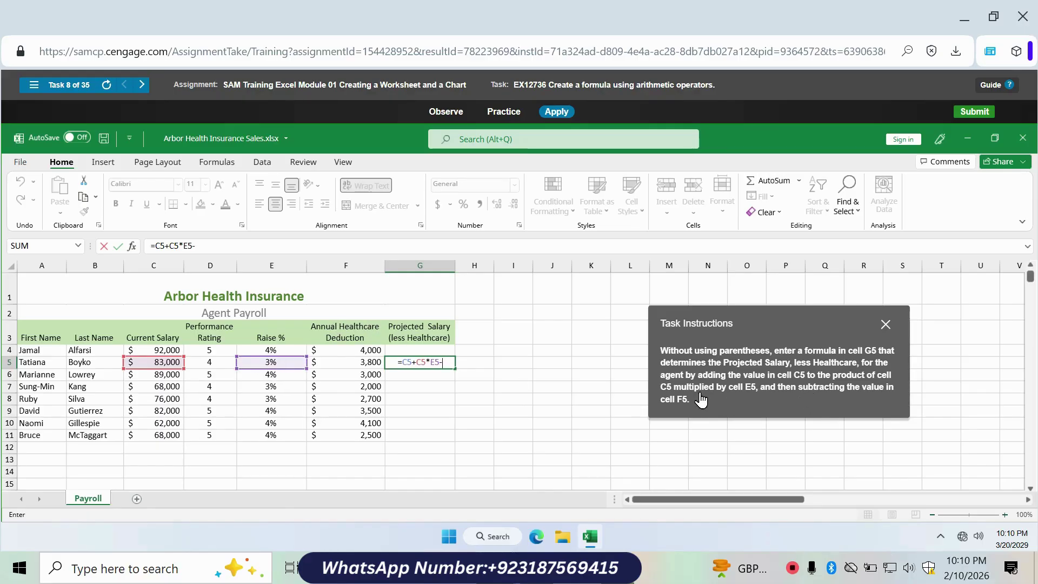
click(342, 364)
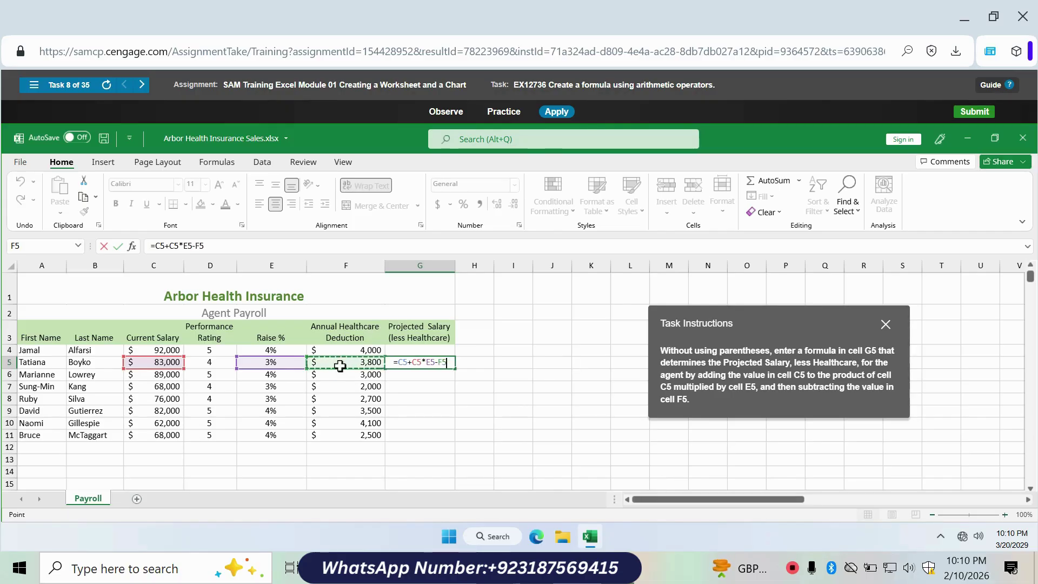
key(Return)
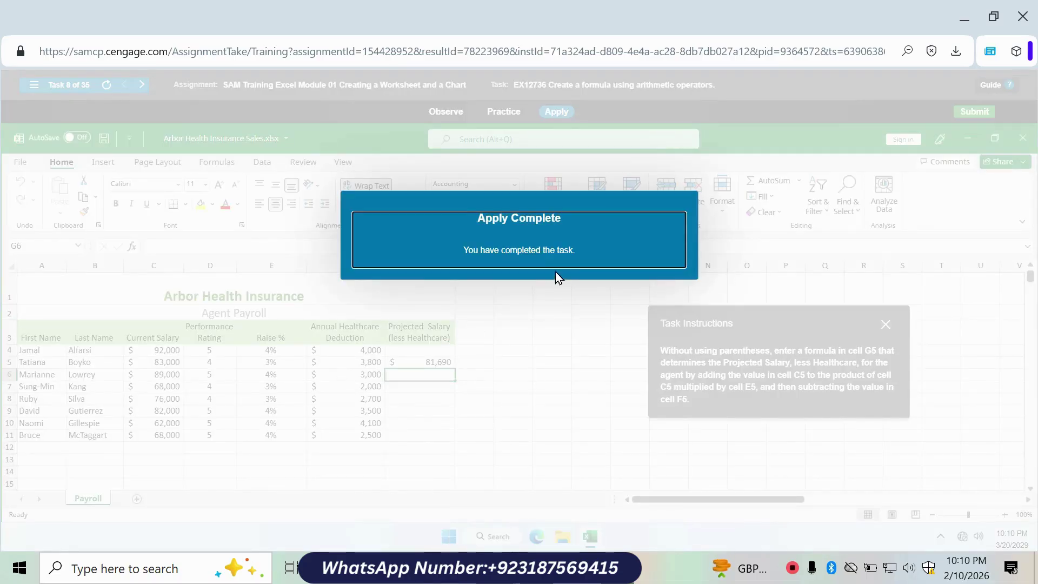
click(556, 278)
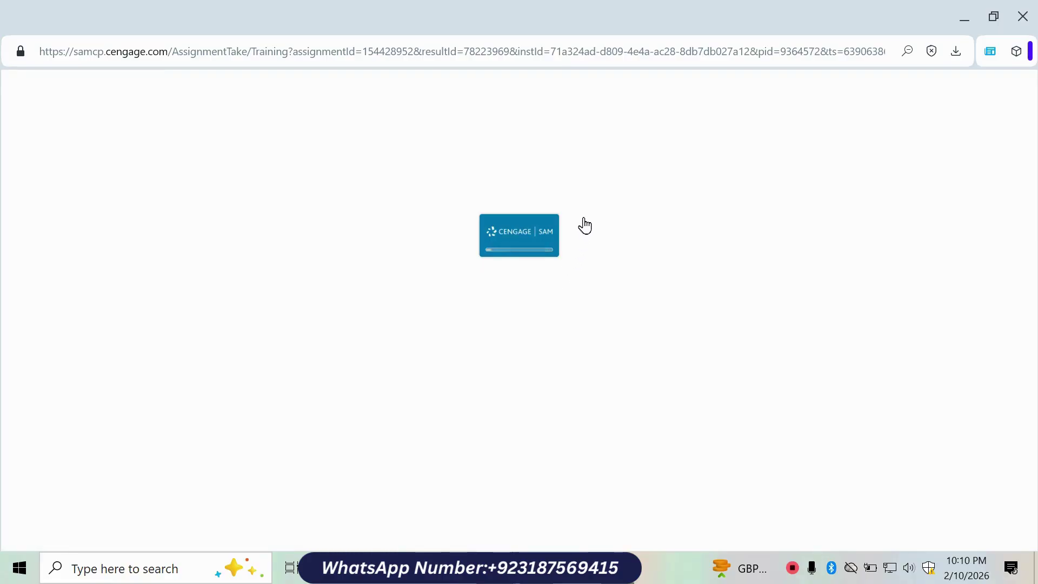
Open the Apply exercise of task 9 and select cell E7 for the average sales formula.
click(616, 118)
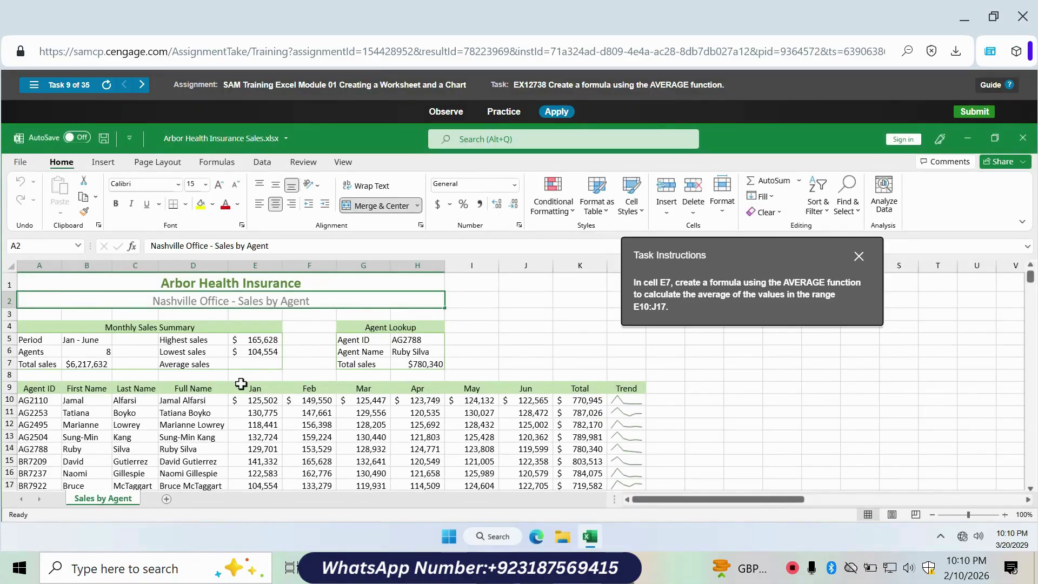
click(254, 365)
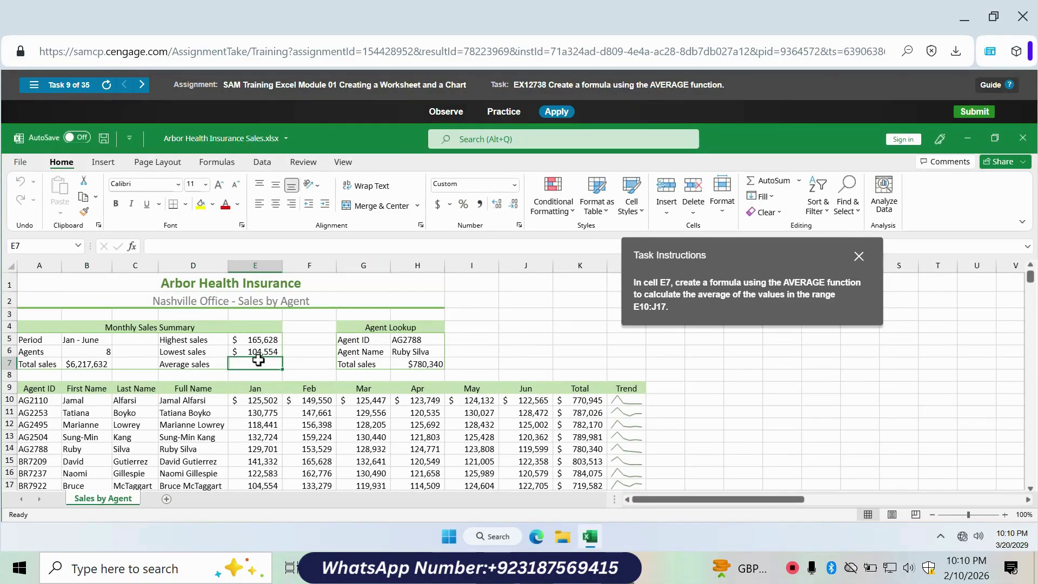